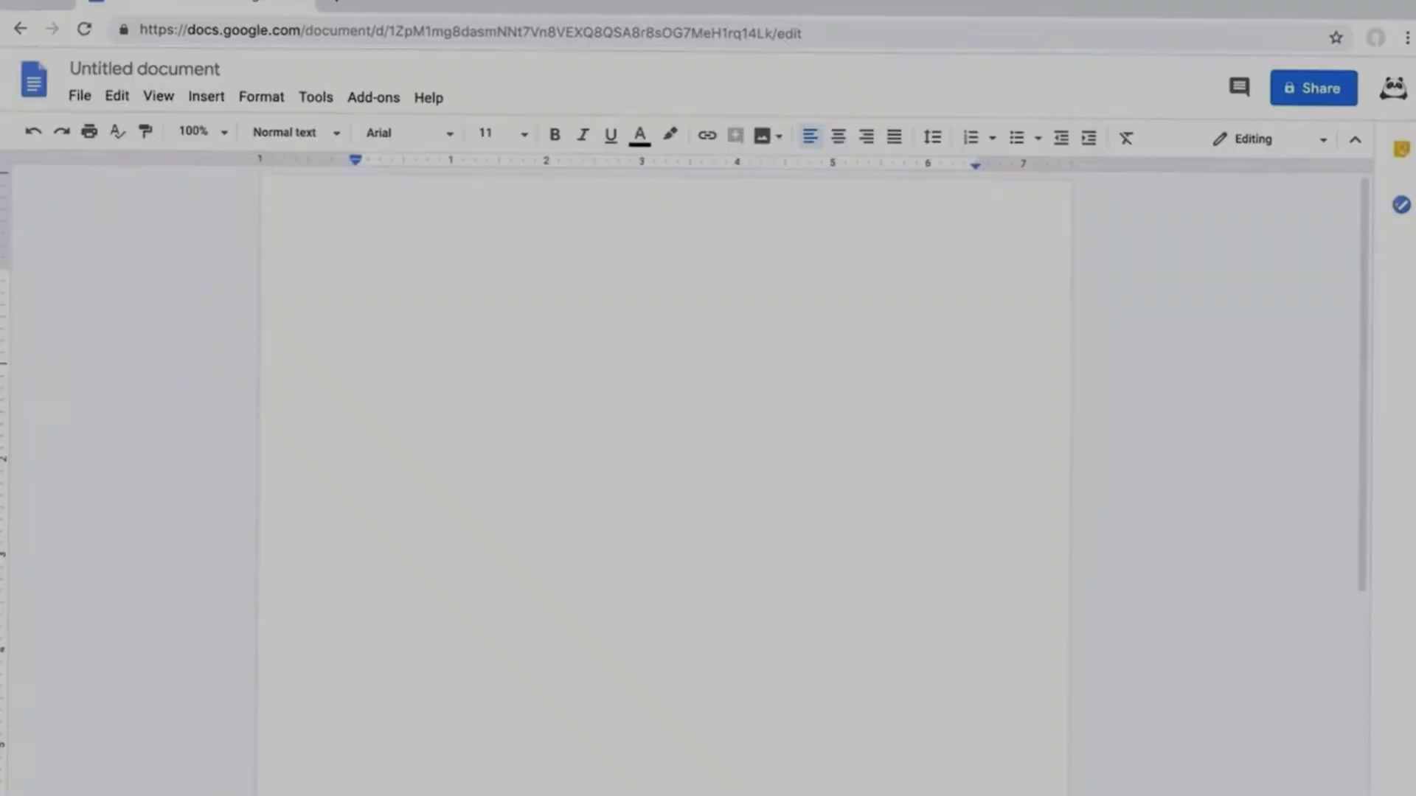
- Enter the /confirm shortcut in the blank Google Docs document, a LinkedIn post and cell B1 of the Google Sheets spreadsheet
{"action": "type", "text": "/confirm"}
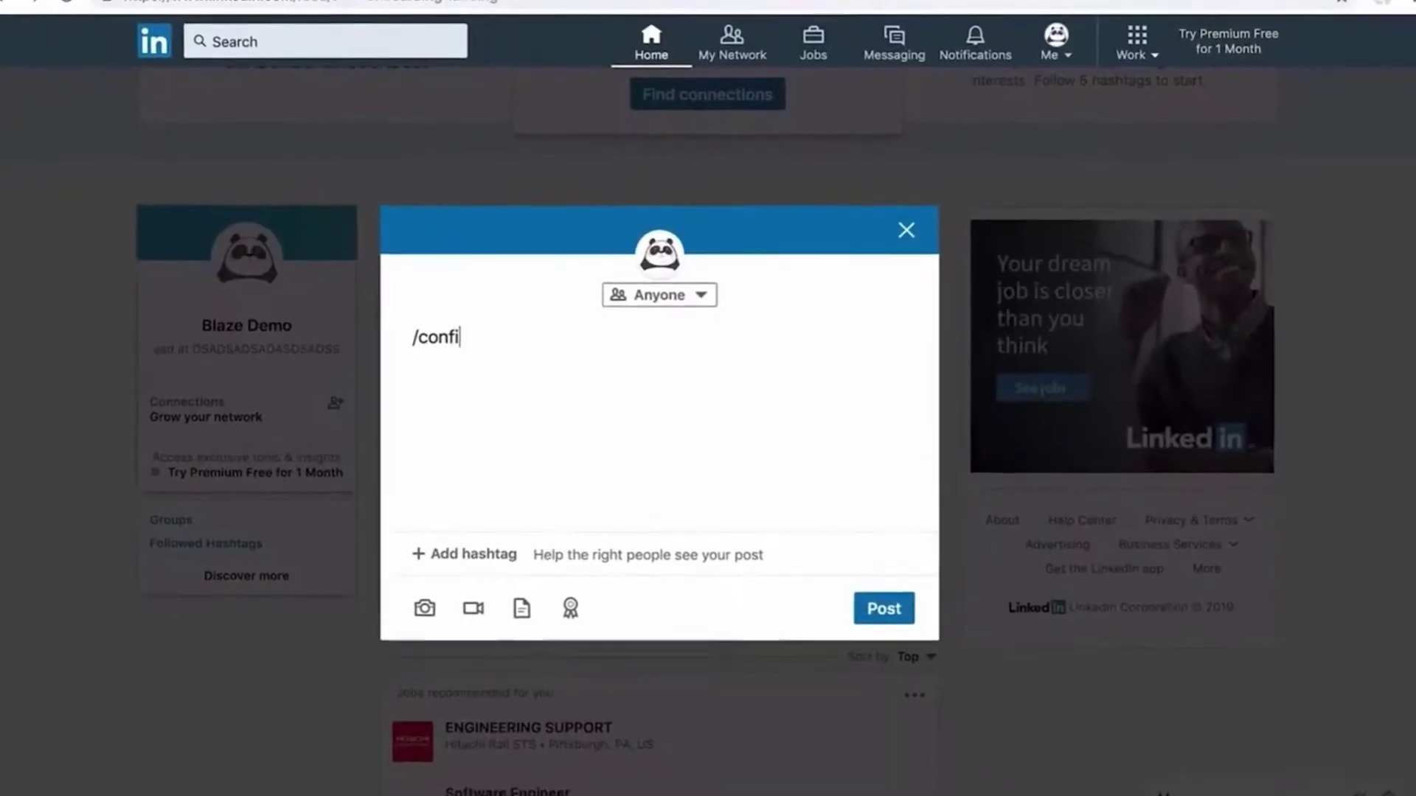
{"action": "type", "text": "rm"}
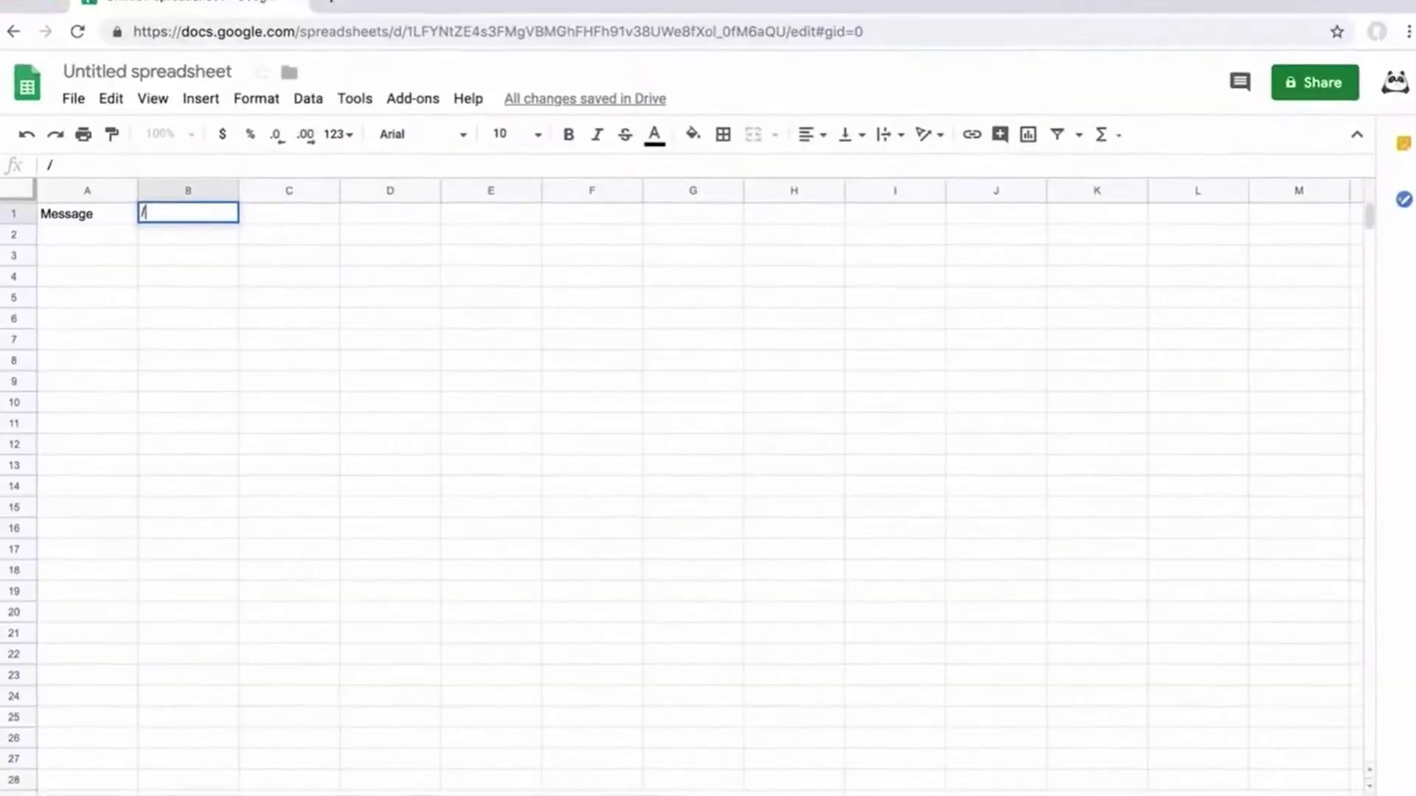
{"action": "type", "text": "/confirm"}
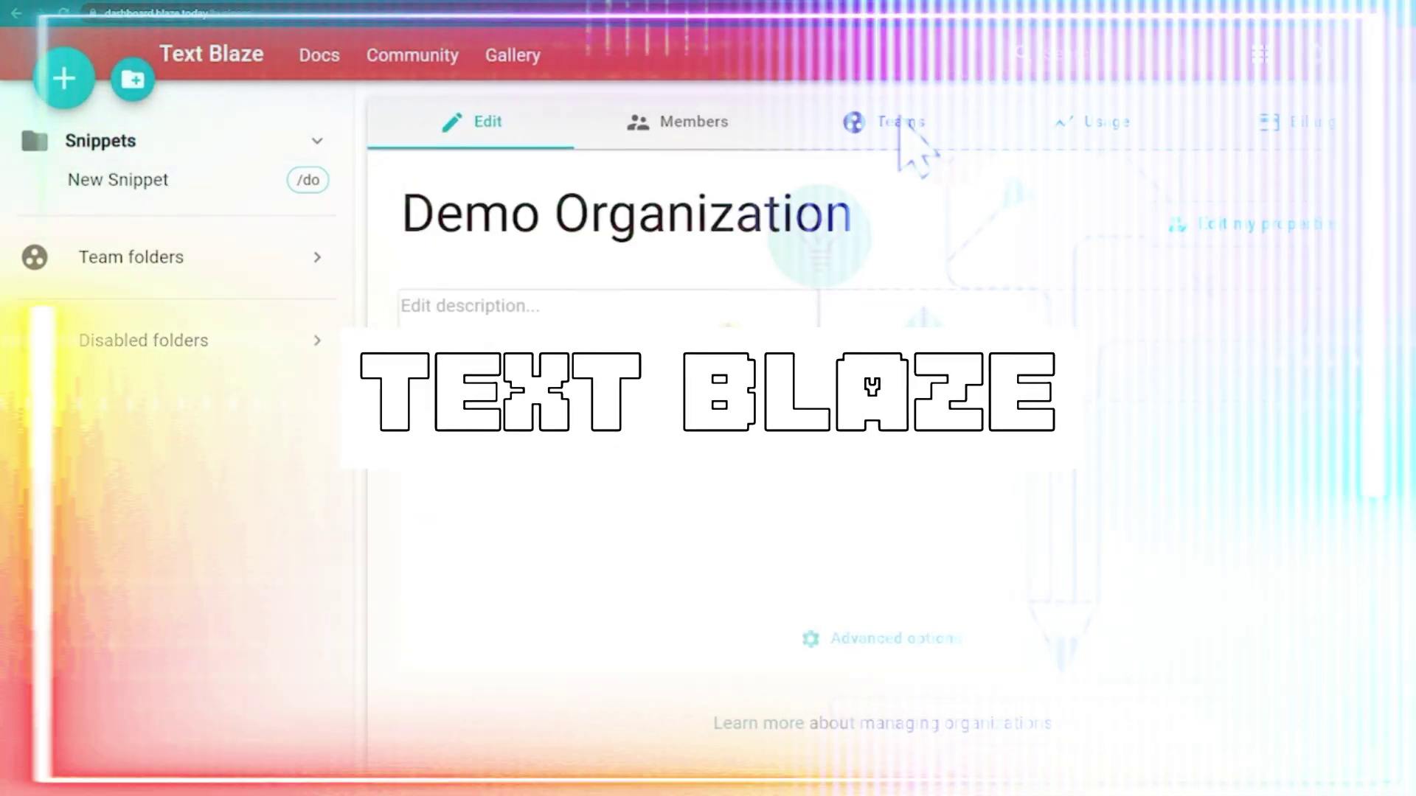
- Start a new team in the Text Blaze organization and name it "My team"
{"action": "left_click", "coordinate": [901, 122]}
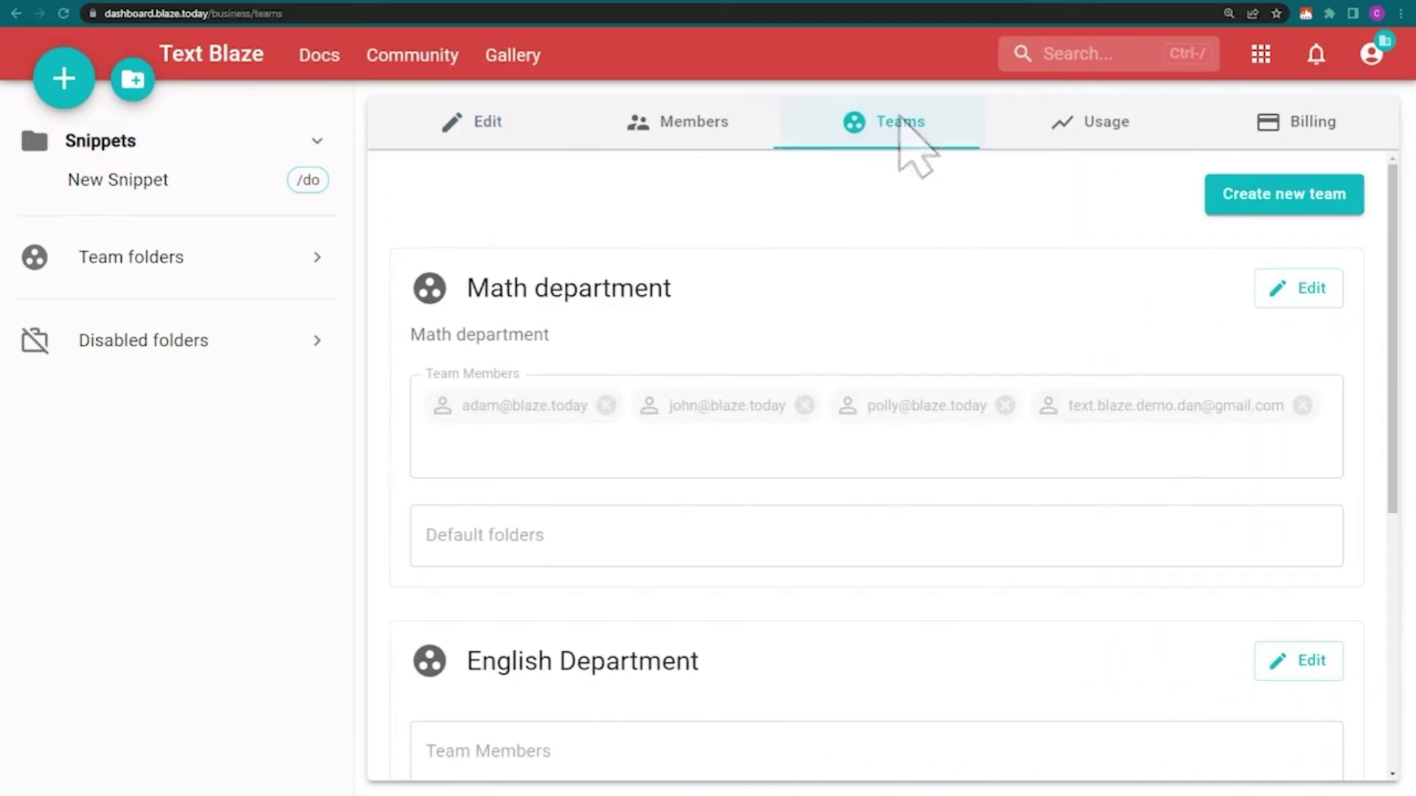
{"action": "left_click", "coordinate": [1305, 196]}
{"action": "left_click", "coordinate": [752, 227]}
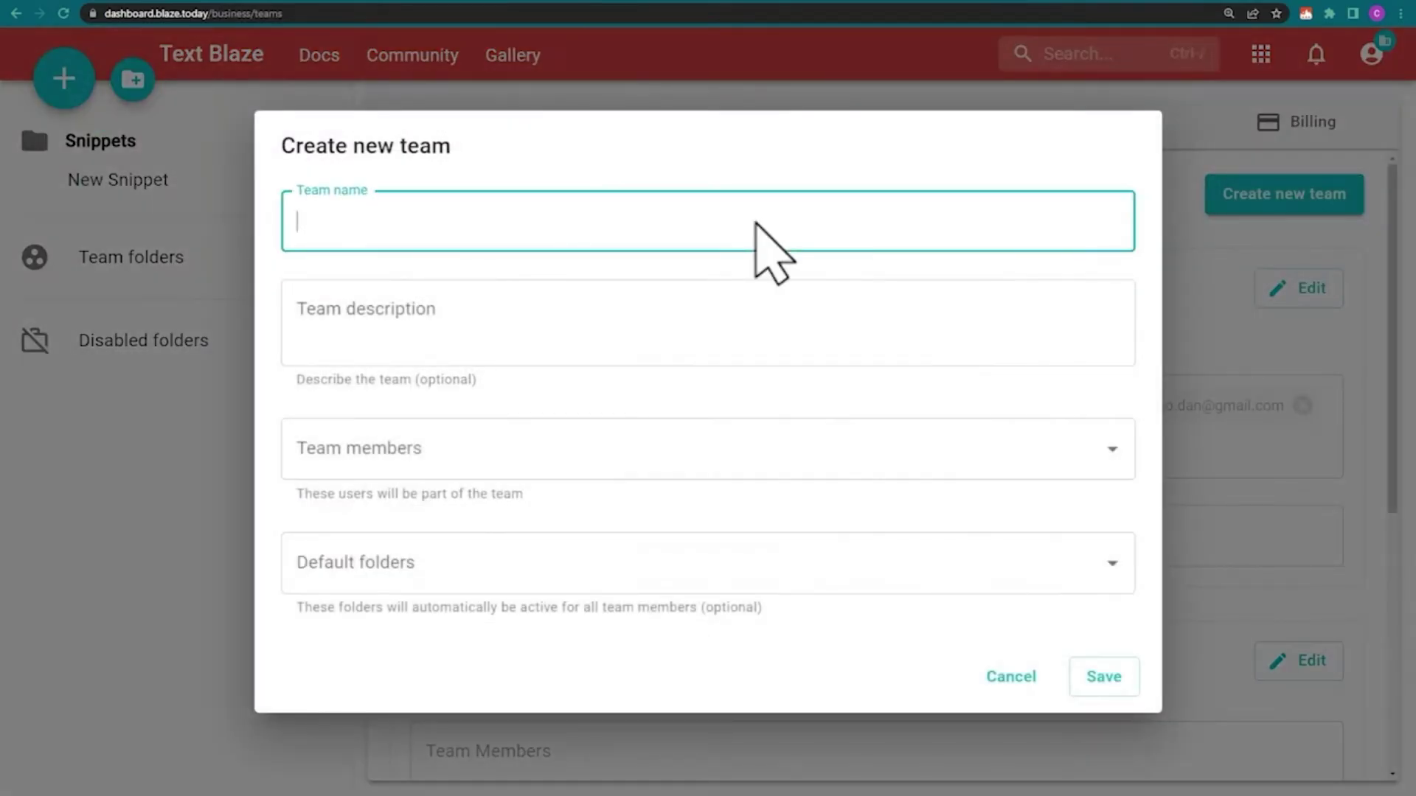
{"action": "type", "text": "My team"}
- Add members from the organization's list to the new team and look through its default folder choices
{"action": "left_click", "coordinate": [1111, 450]}
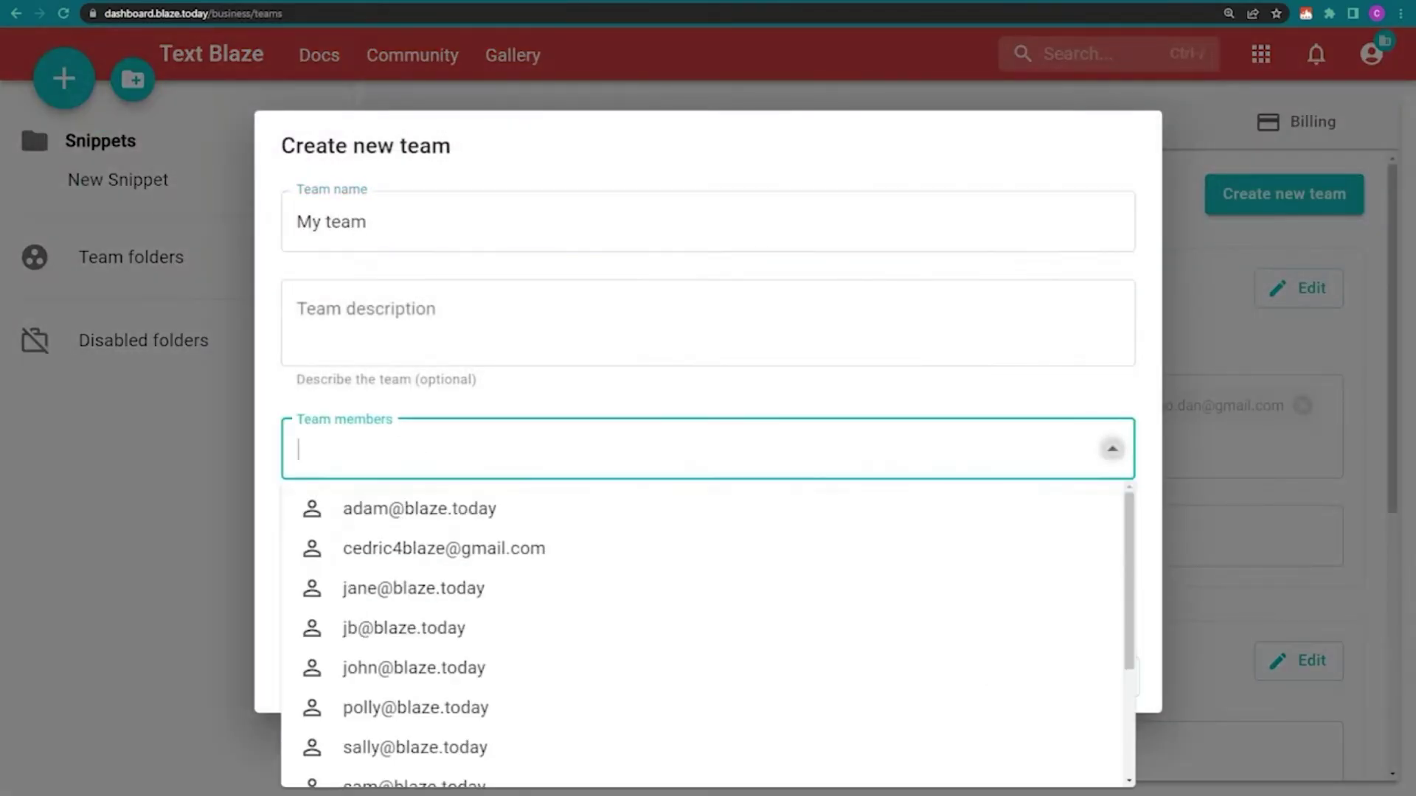
{"action": "left_click", "coordinate": [741, 511]}
{"action": "left_click", "coordinate": [743, 516]}
{"action": "left_click", "coordinate": [1112, 563]}
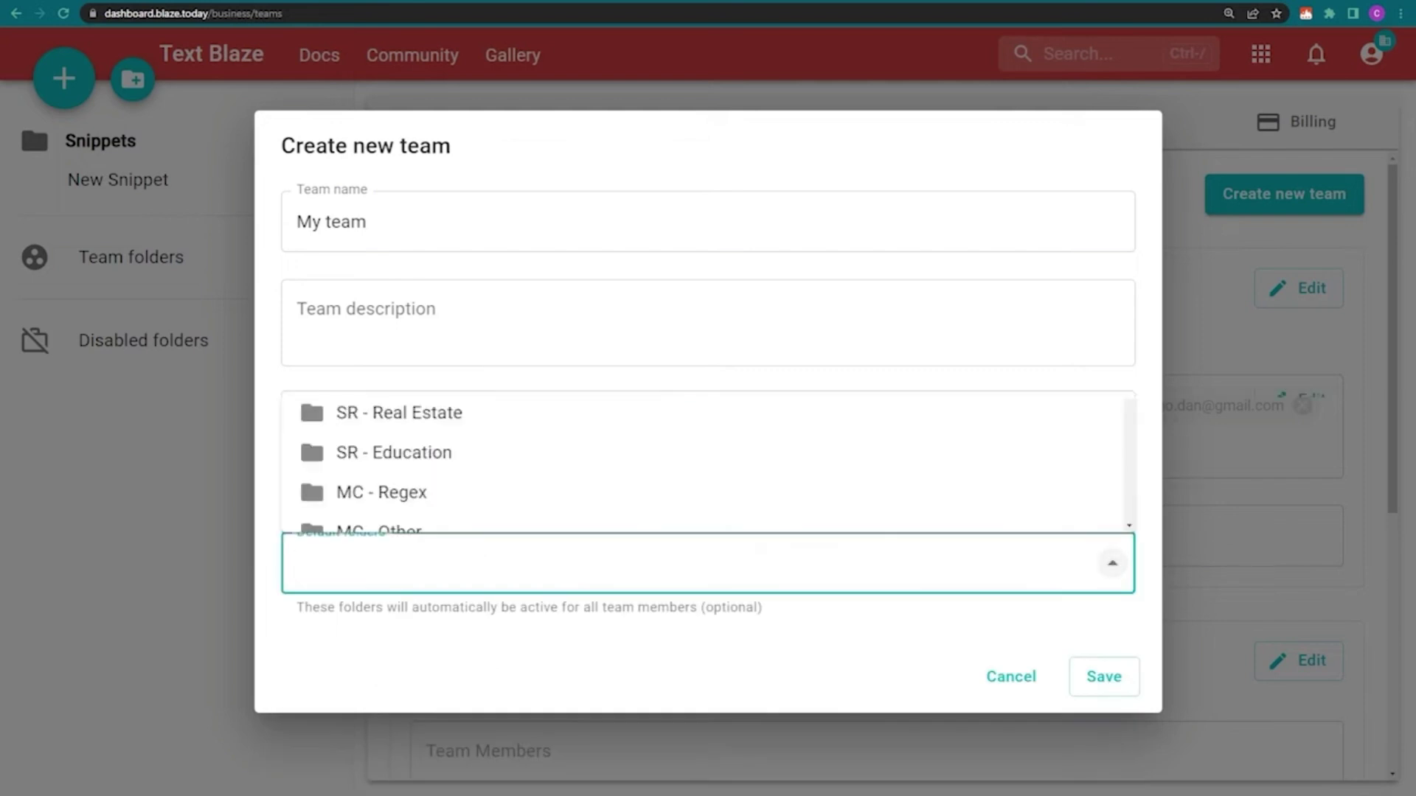
{"action": "key", "text": "Escape"}
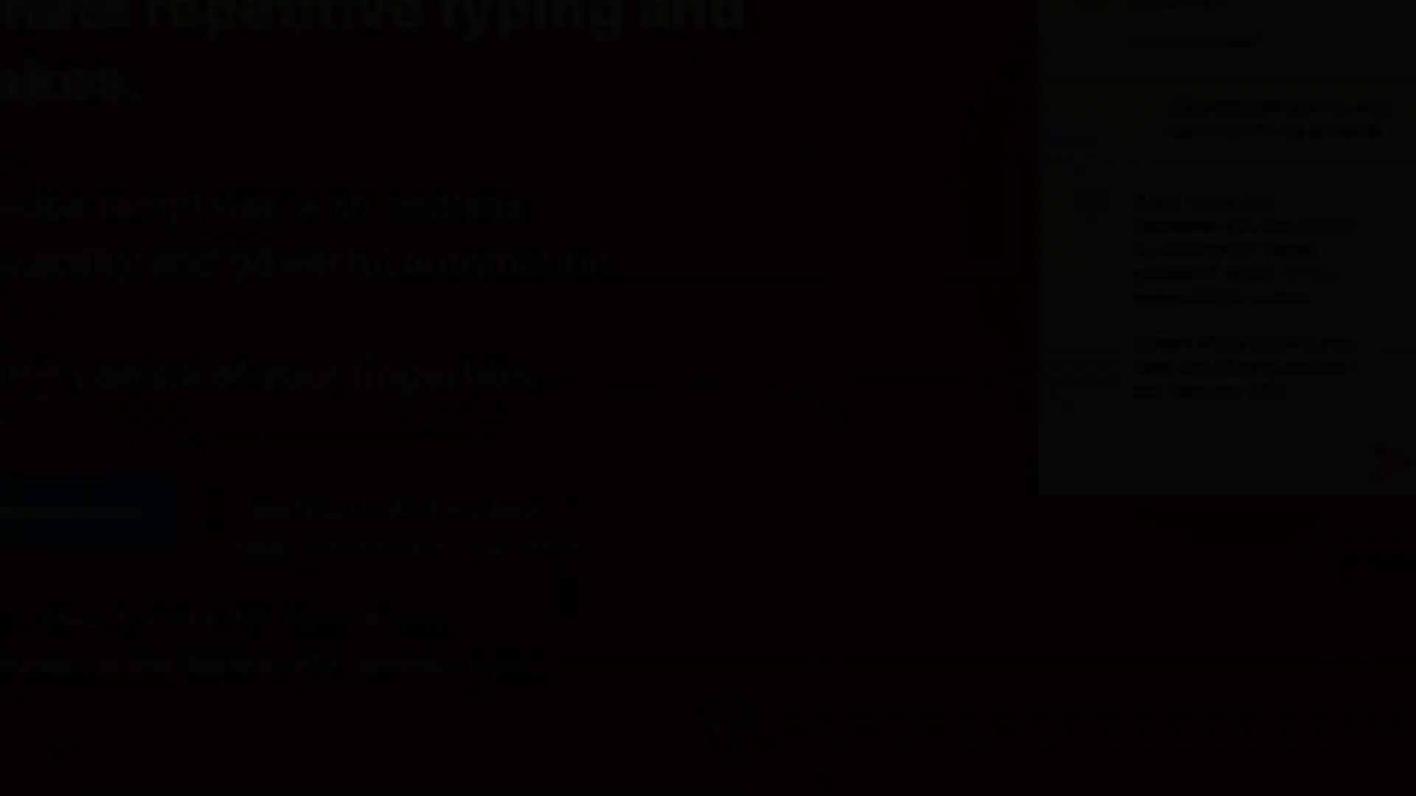
- Examine the user reviews and productivity savings statistics on the Text Blaze home page
{"action": "scroll", "coordinate": [157, 405], "scroll_direction": "down", "scroll_amount": 5}
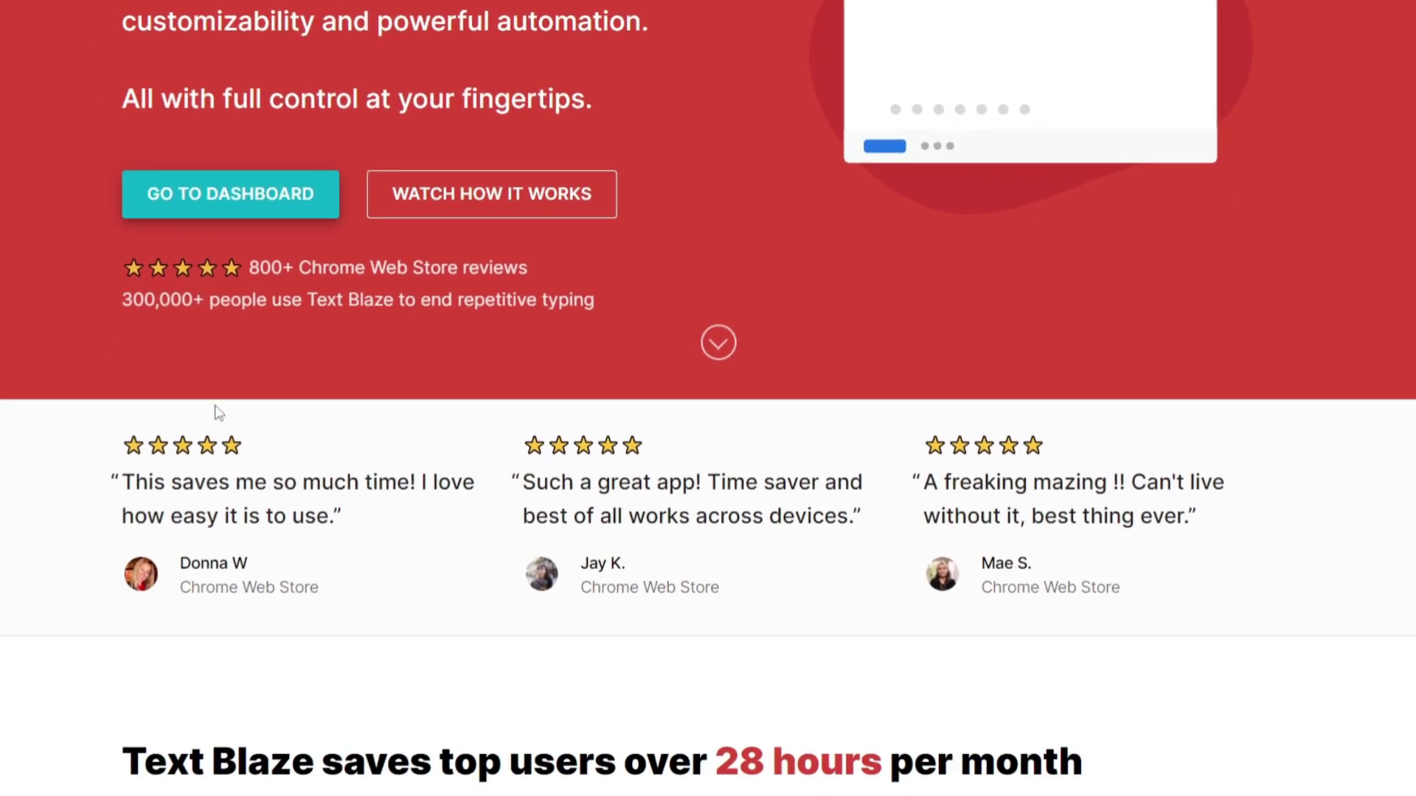
{"action": "scroll", "coordinate": [219, 413], "scroll_direction": "down", "scroll_amount": 3}
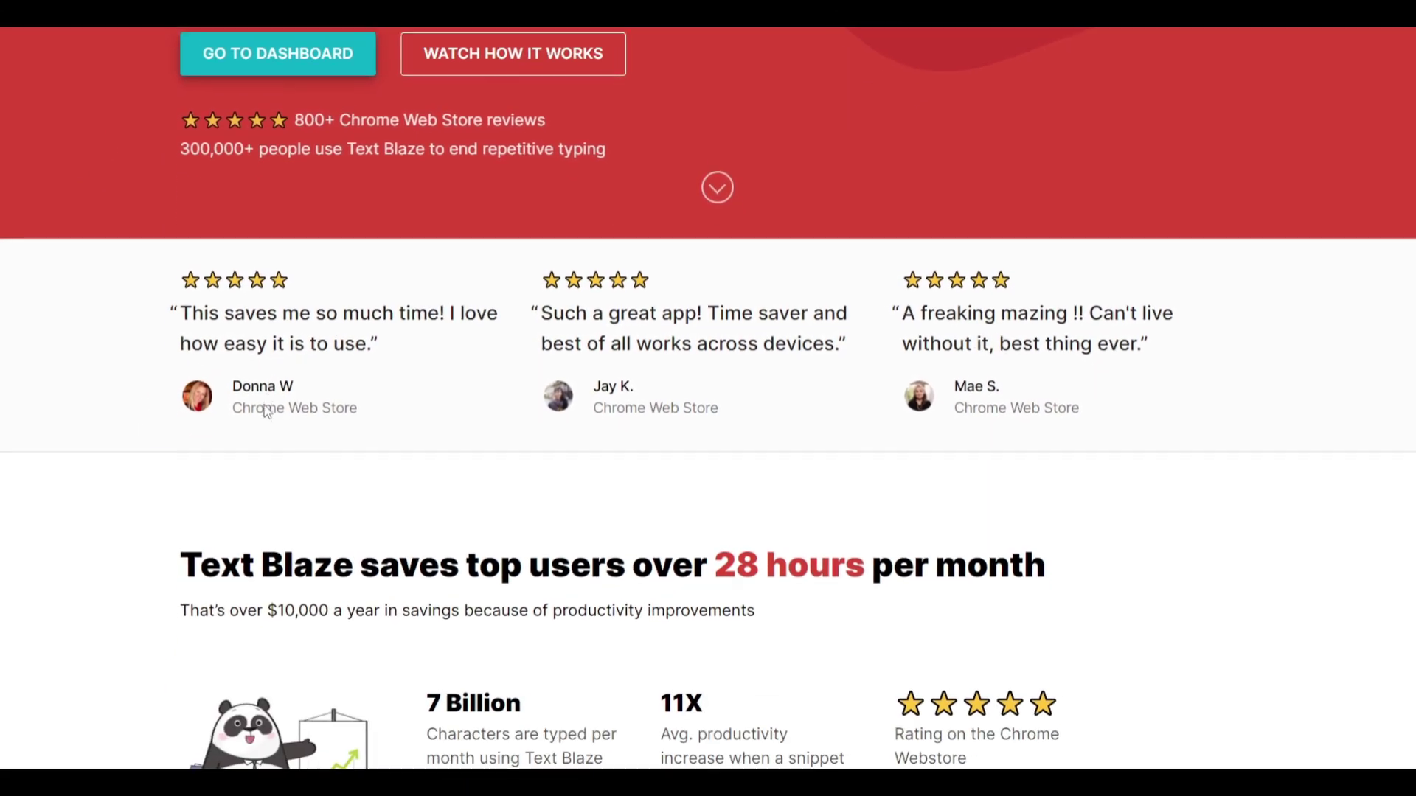
{"action": "scroll", "coordinate": [267, 411], "scroll_direction": "down", "scroll_amount": 2}
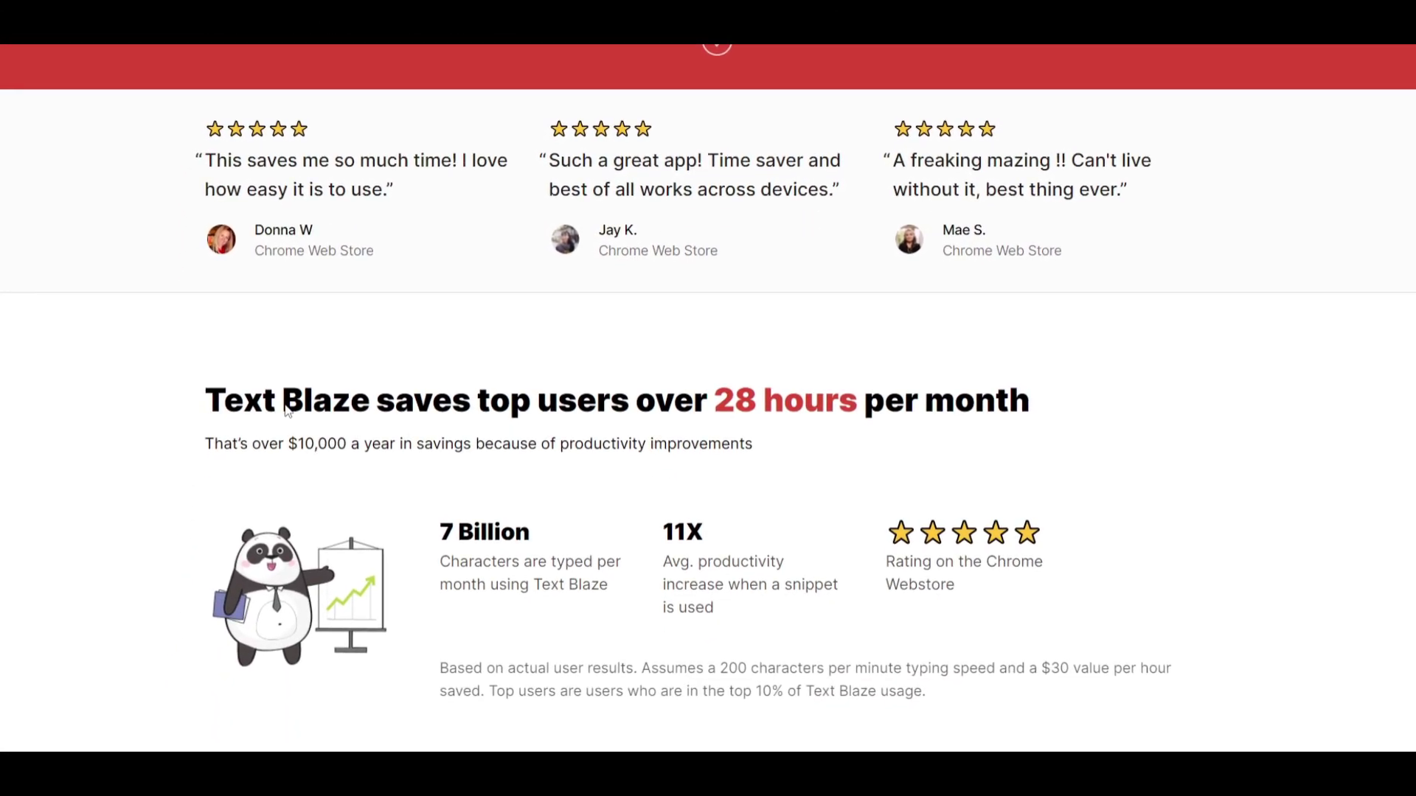
{"action": "scroll", "coordinate": [289, 410], "scroll_direction": "down", "scroll_amount": 1}
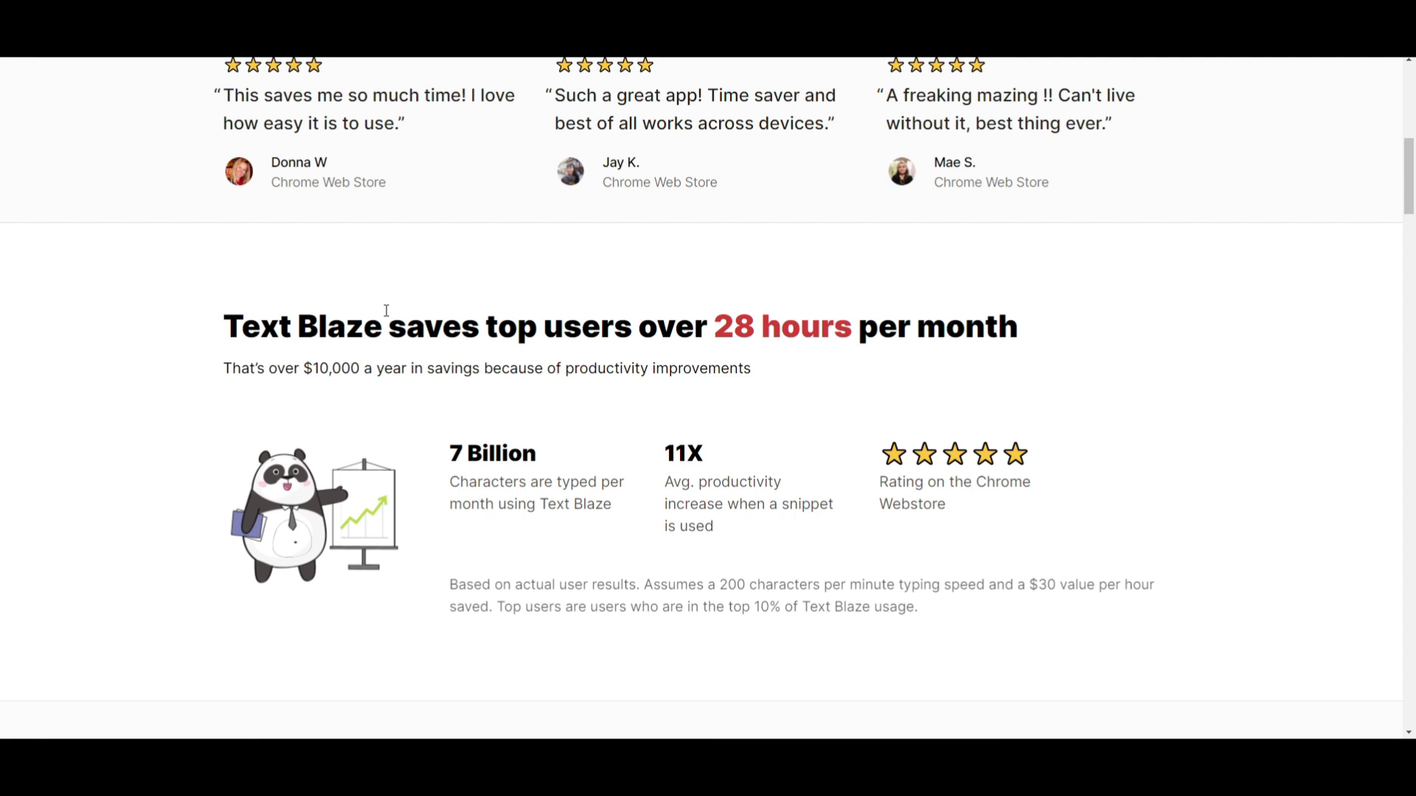
{"action": "scroll", "coordinate": [386, 310], "scroll_direction": "down", "scroll_amount": 2}
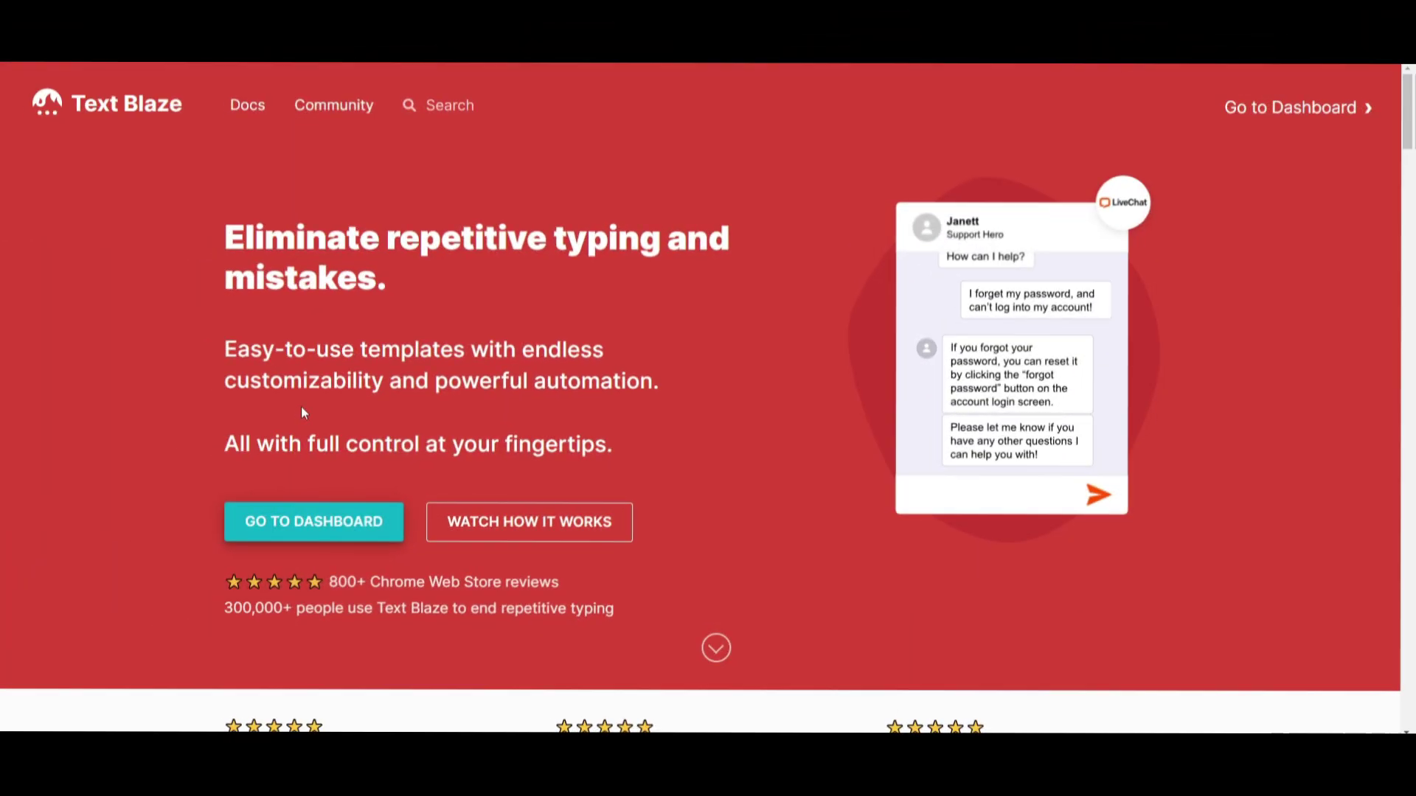
{"action": "scroll", "coordinate": [299, 407], "scroll_direction": "down", "scroll_amount": 2}
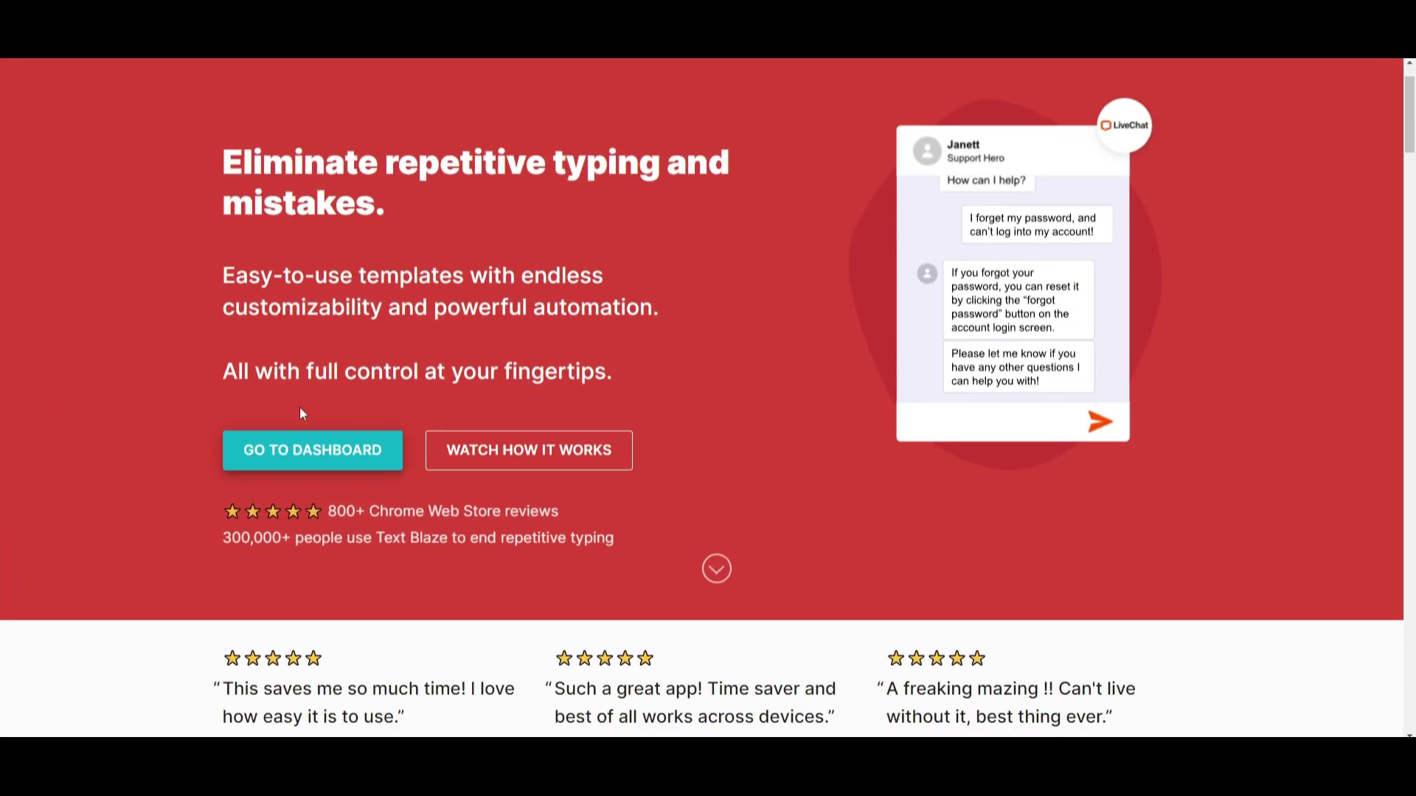
{"action": "scroll", "coordinate": [299, 408], "scroll_direction": "down", "scroll_amount": 3}
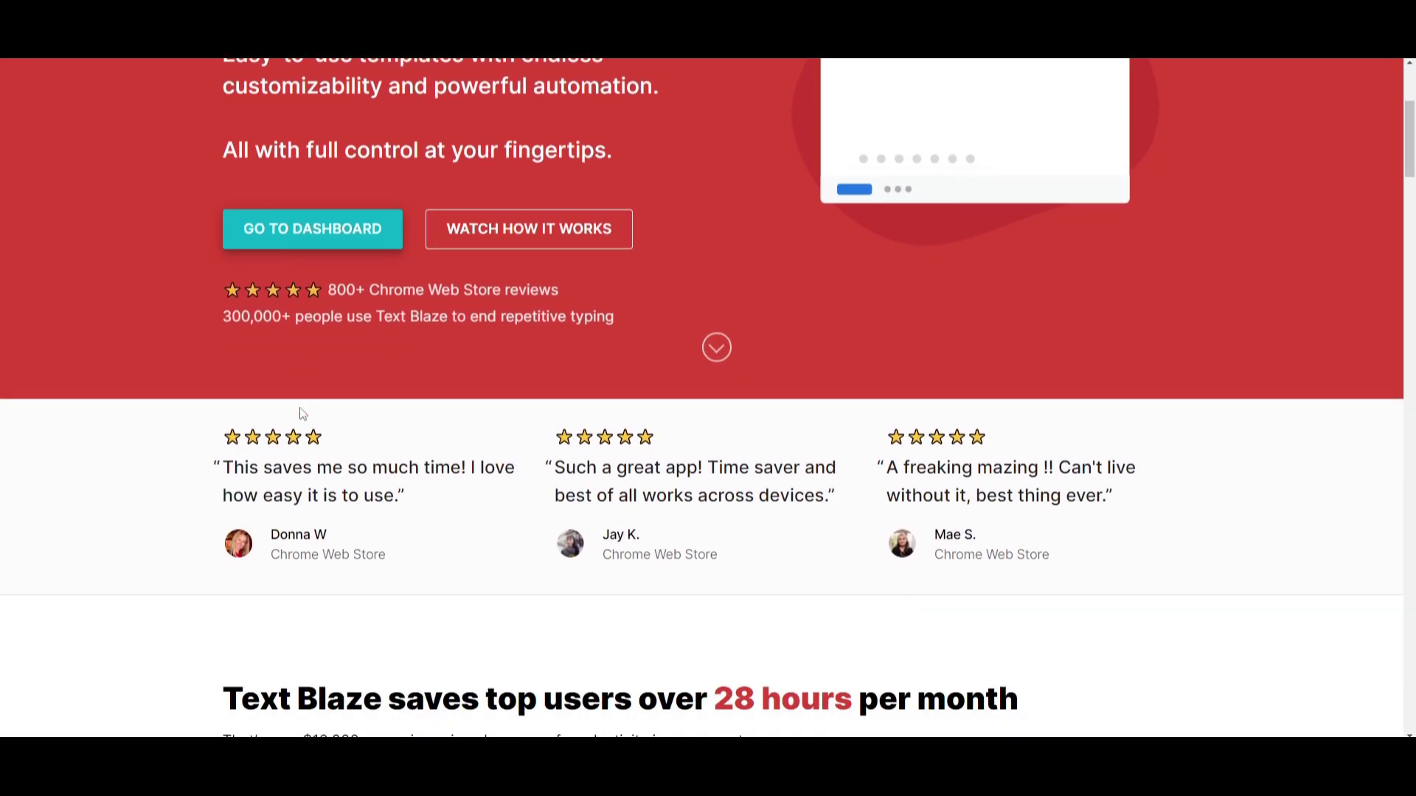
{"action": "scroll", "coordinate": [301, 412], "scroll_direction": "down", "scroll_amount": 3}
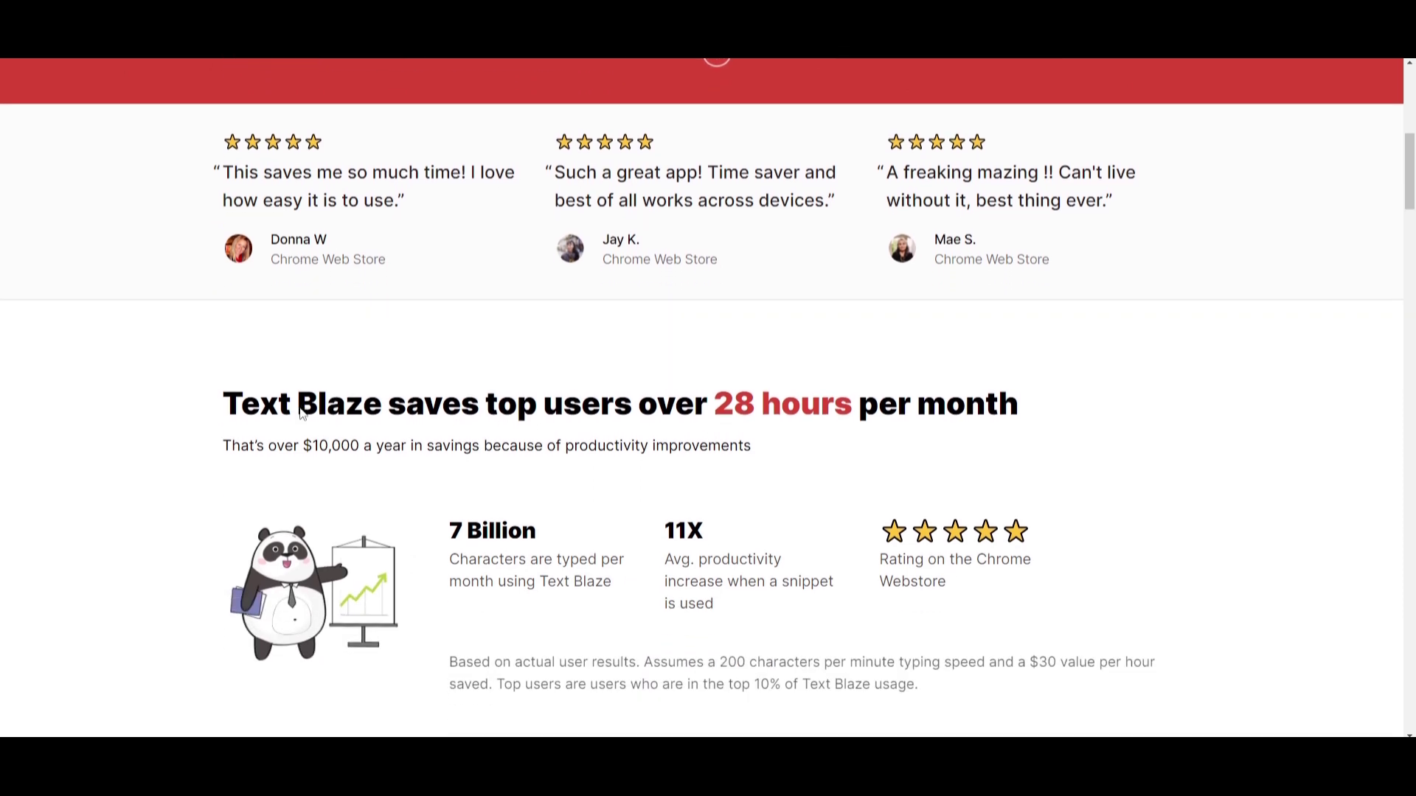
{"action": "scroll", "coordinate": [301, 414], "scroll_direction": "down", "scroll_amount": 1}
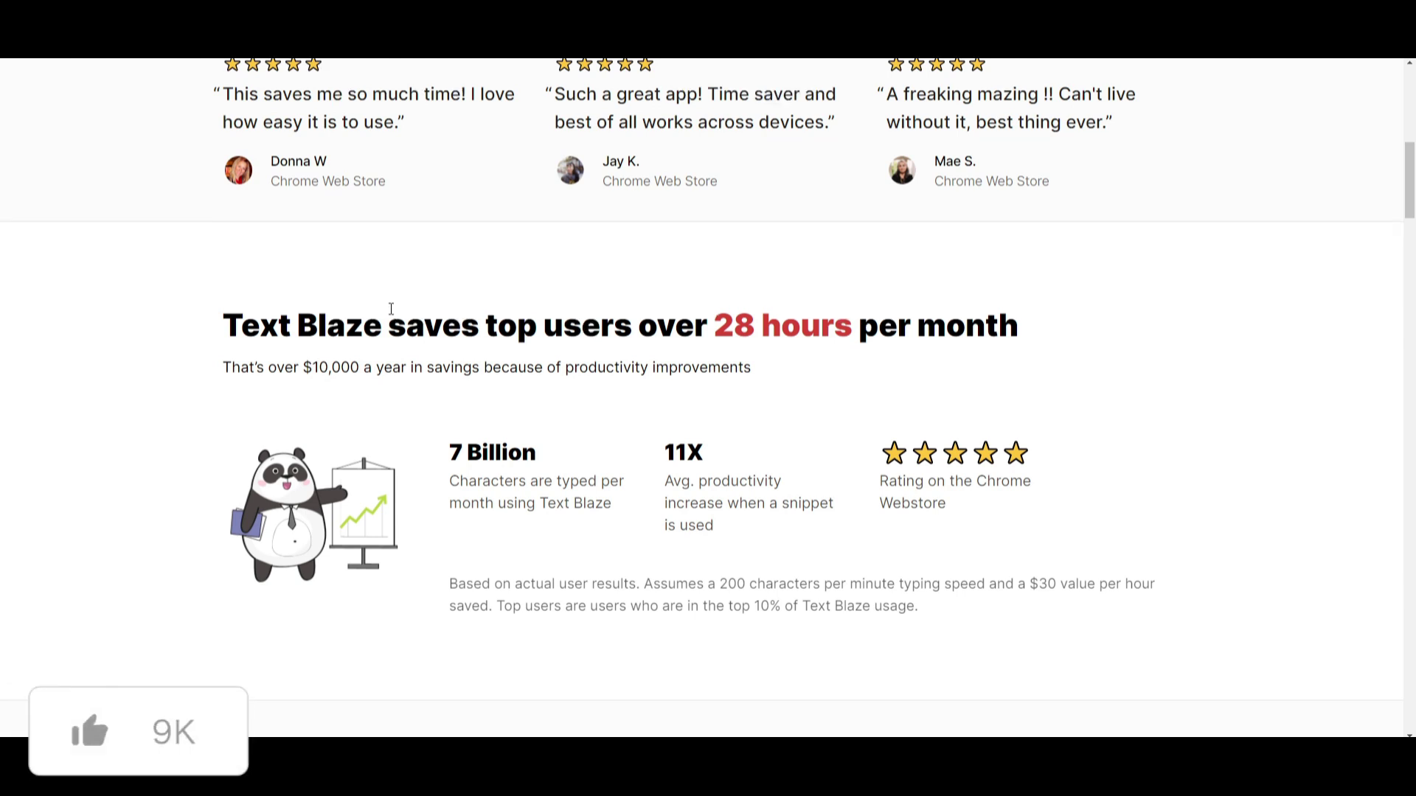
{"action": "scroll", "coordinate": [386, 306], "scroll_direction": "down", "scroll_amount": 1}
{"action": "scroll", "coordinate": [402, 298], "scroll_direction": "down", "scroll_amount": 1}
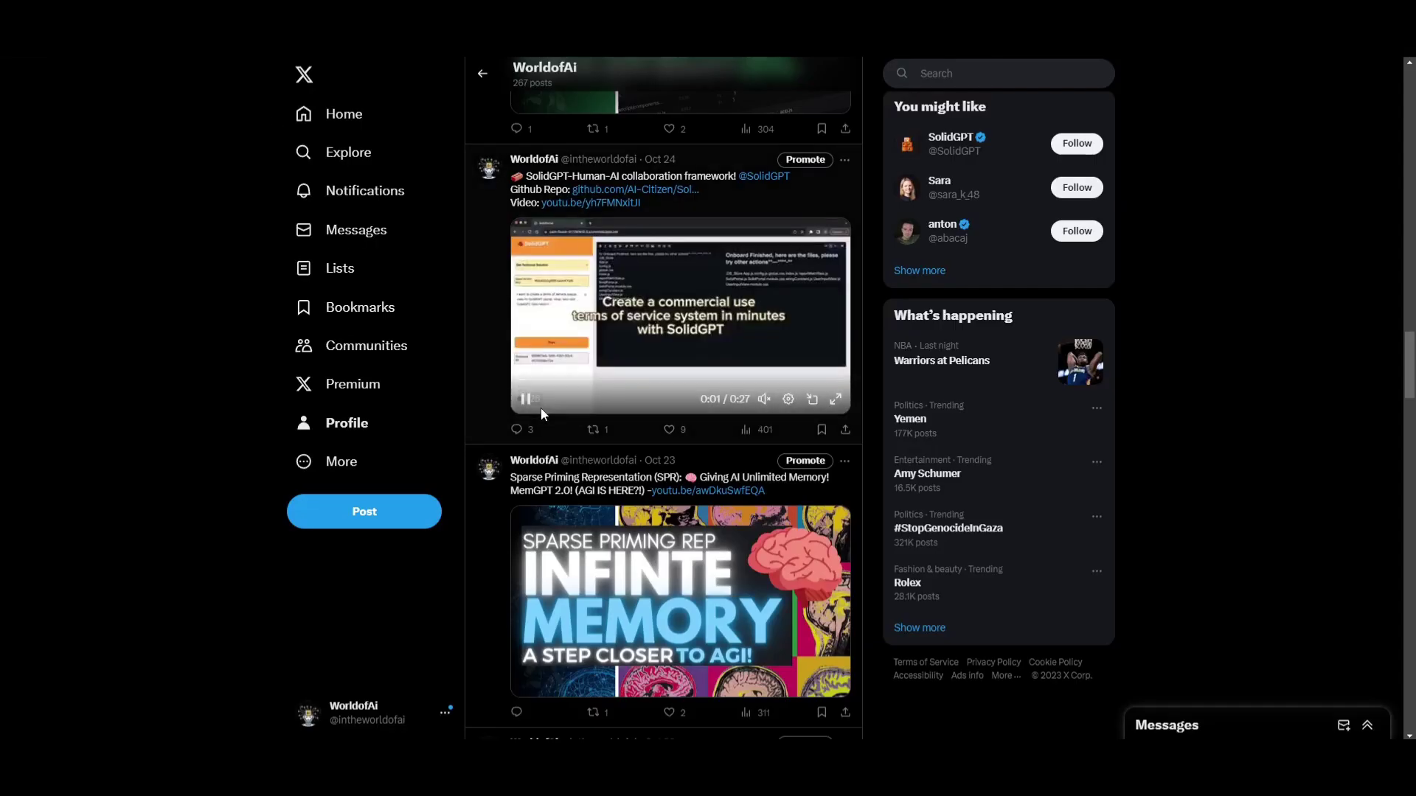
- Look over the WorldofAI posts on X and the channel's video list on YouTube
{"action": "scroll", "coordinate": [687, 520], "scroll_direction": "up", "scroll_amount": 10}
{"action": "scroll", "coordinate": [687, 520], "scroll_direction": "up", "scroll_amount": 10}
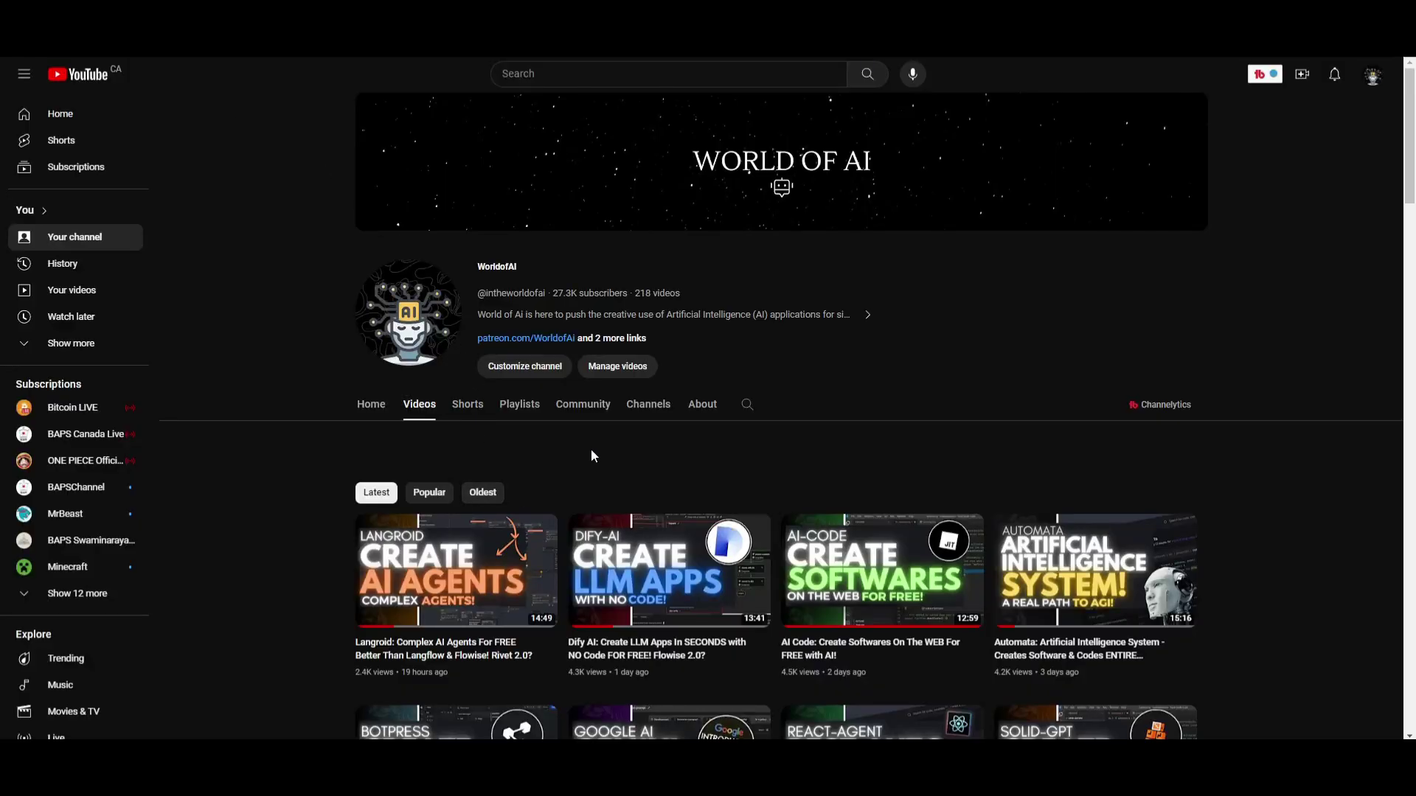
{"action": "scroll", "coordinate": [618, 424], "scroll_direction": "down", "scroll_amount": 15}
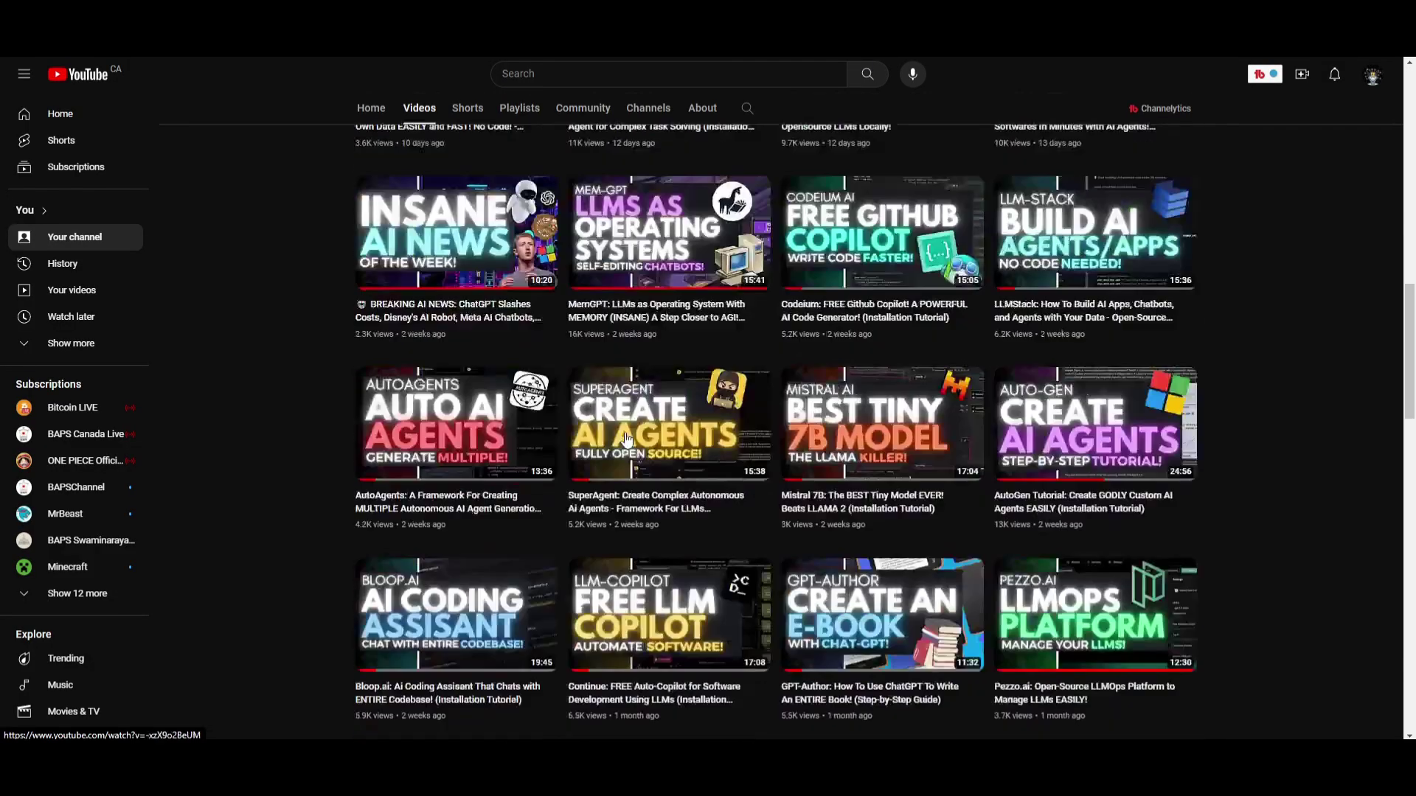
{"action": "scroll", "coordinate": [626, 440], "scroll_direction": "down", "scroll_amount": 20}
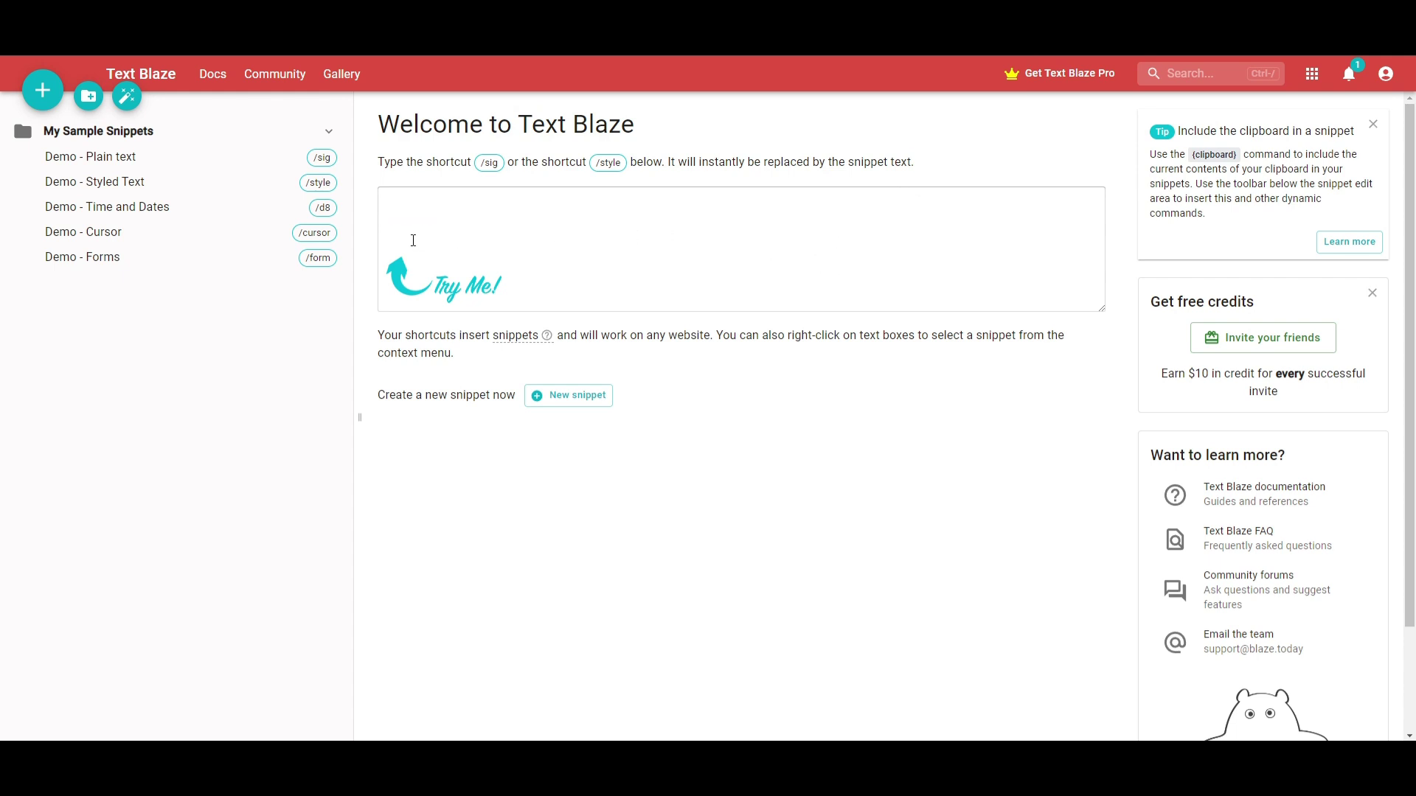
- Create a new snippet from the Text Blaze dashboard's welcome page, keeping the label New Snippet
{"action": "left_click", "coordinate": [398, 213]}
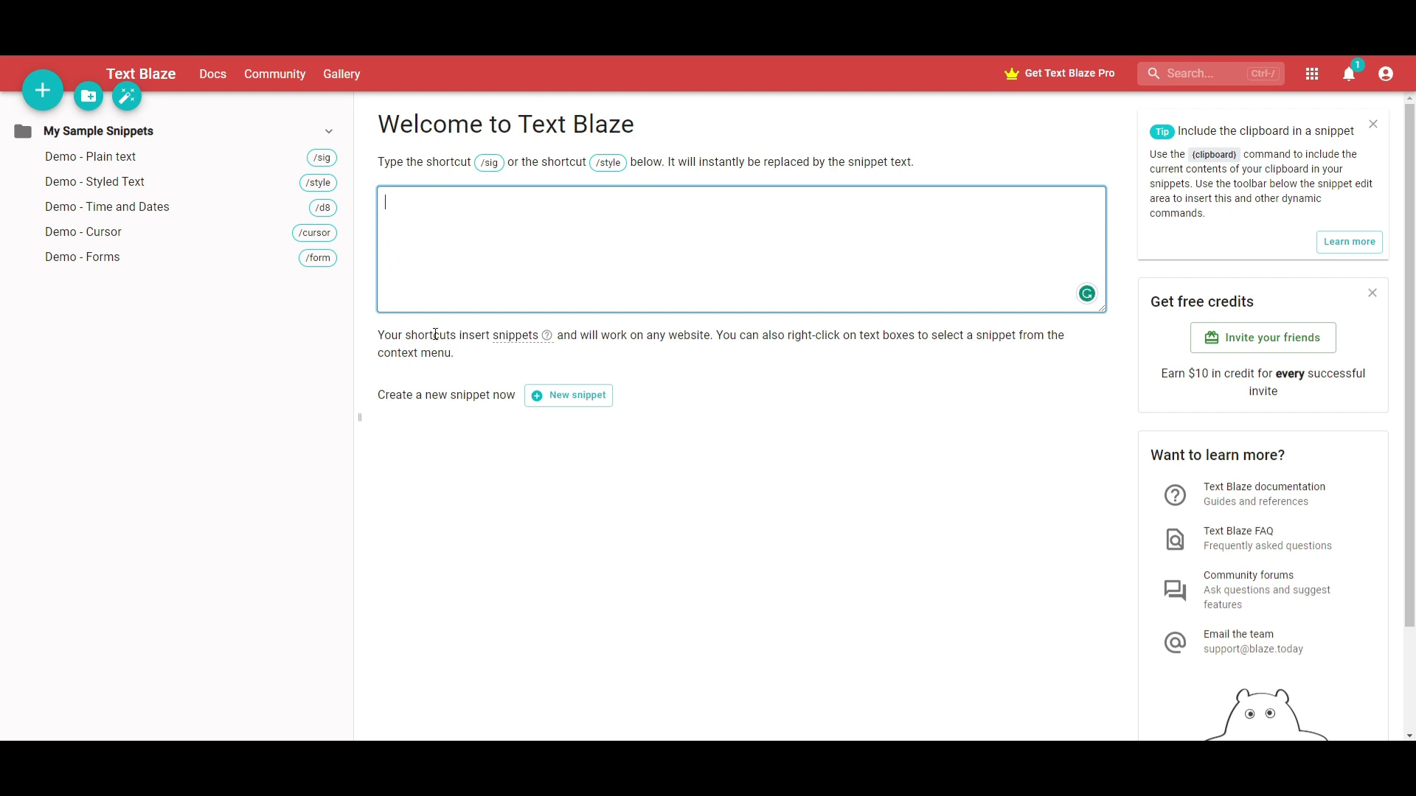
{"action": "mouse_move", "coordinate": [514, 335]}
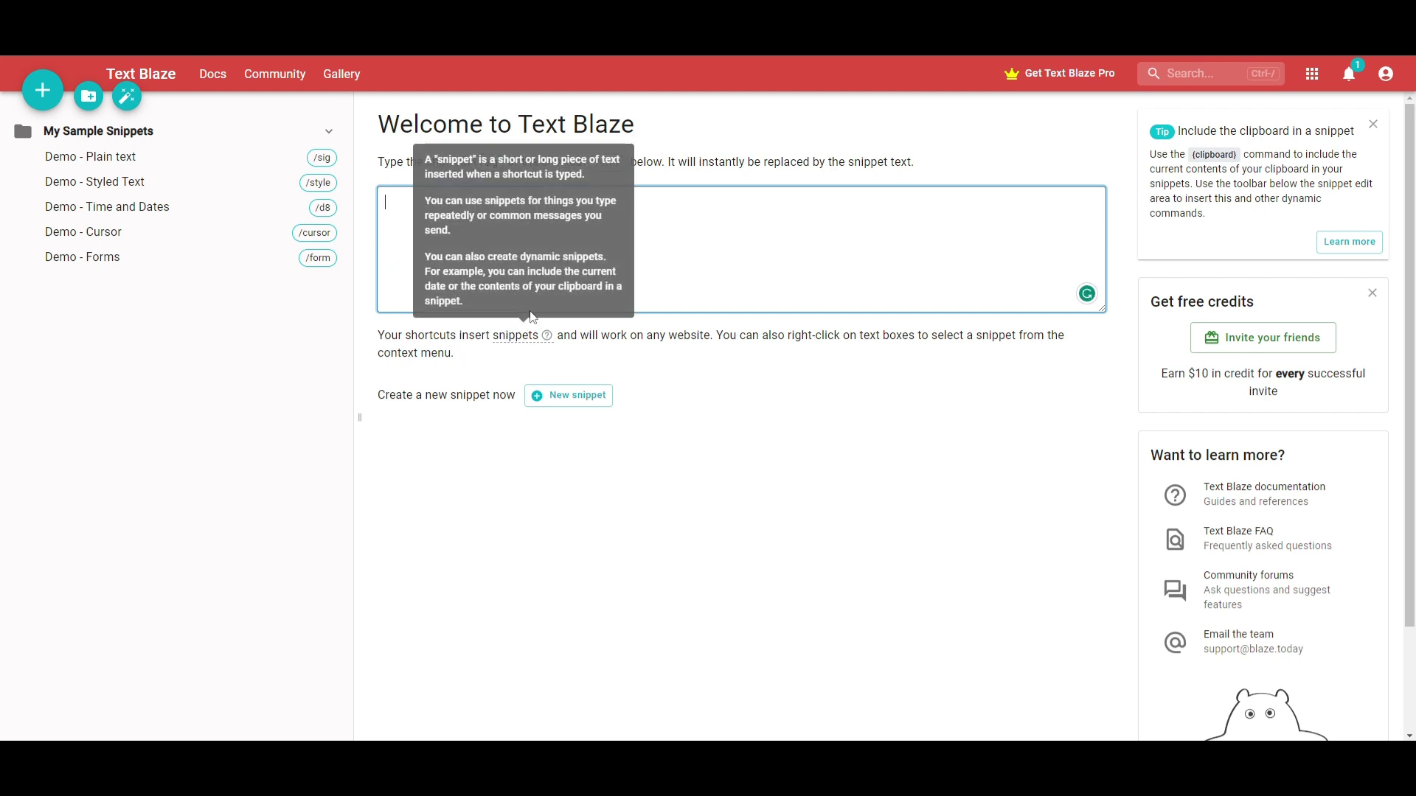
{"action": "left_click", "coordinate": [578, 396]}
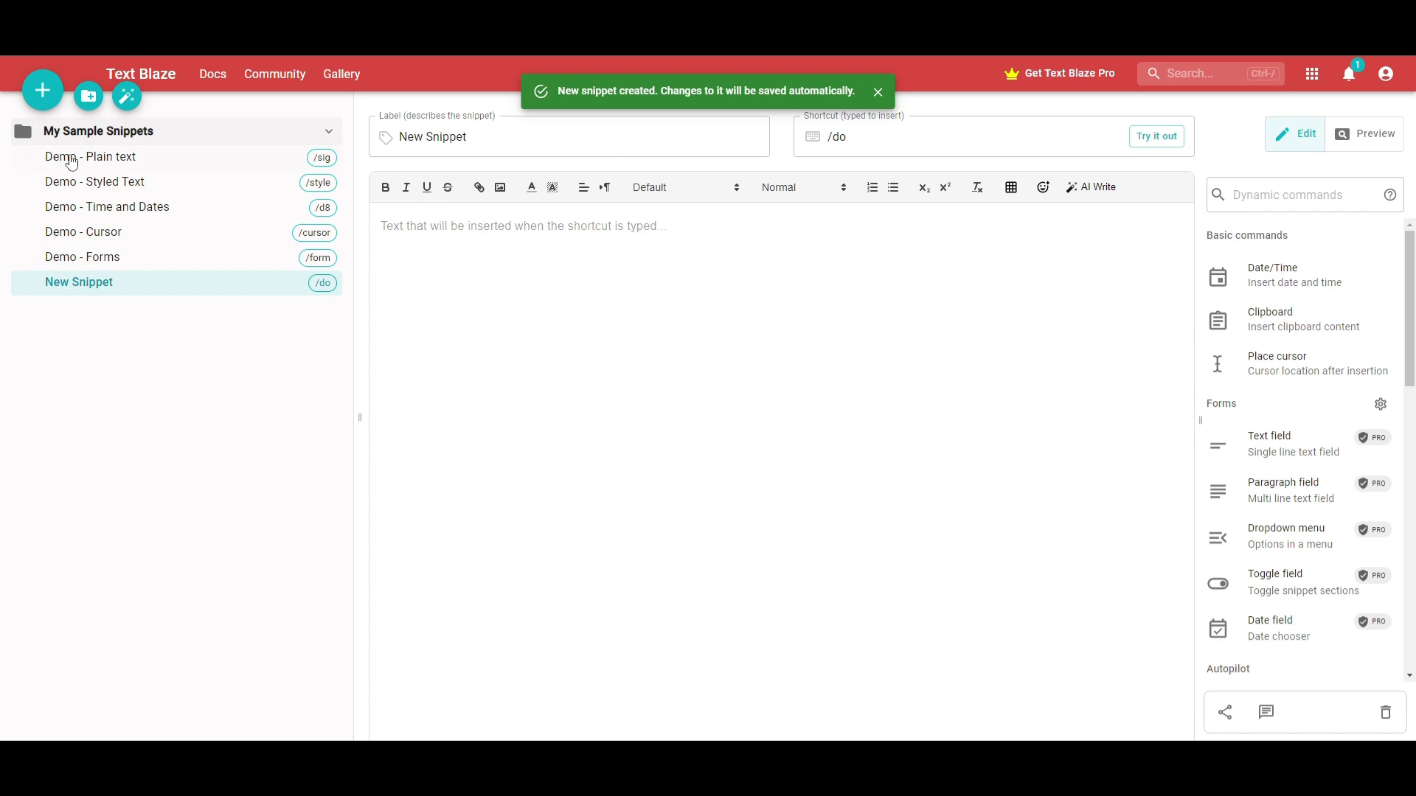
{"action": "left_click", "coordinate": [451, 139]}
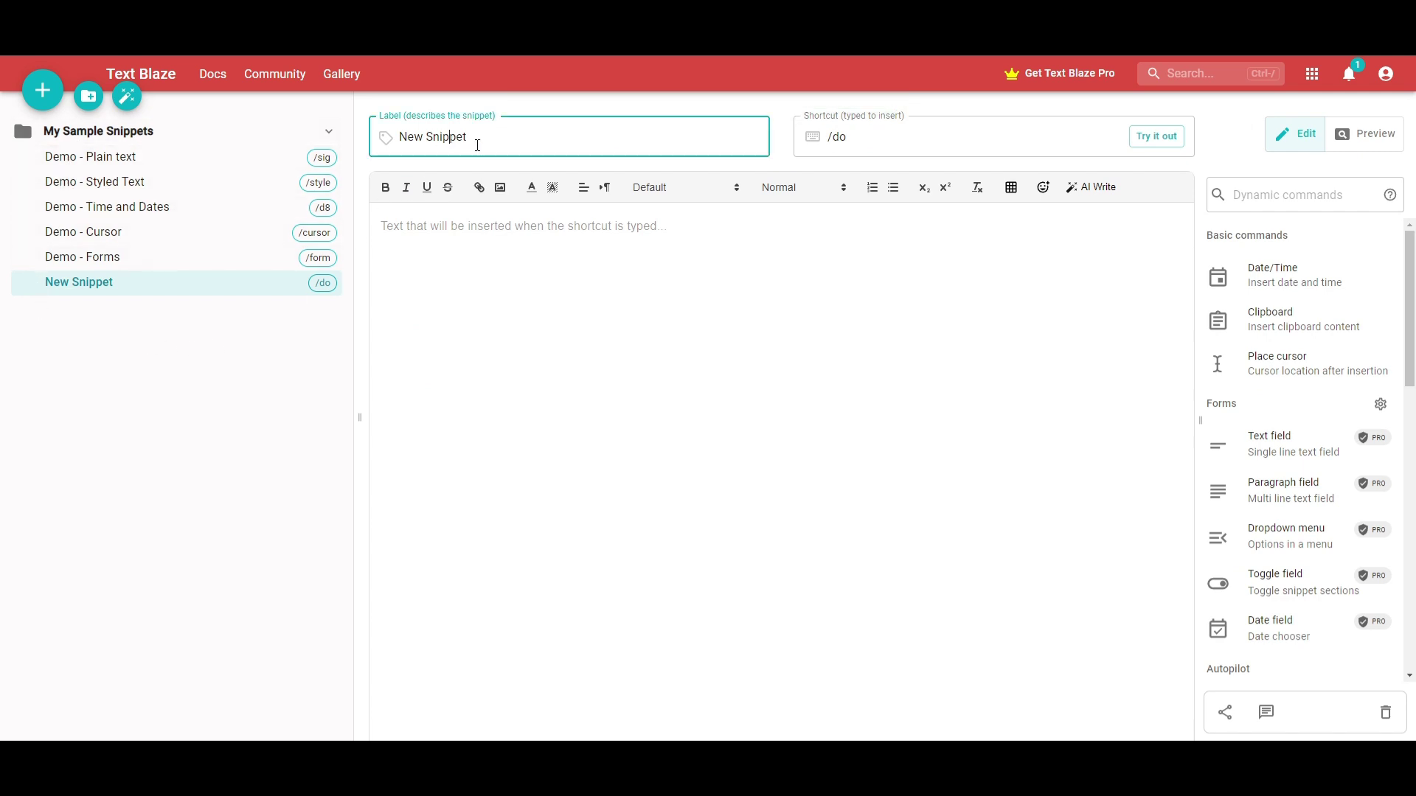
{"action": "triple_click", "coordinate": [471, 144]}
- Set the new snippet's shortcut to /ty
{"action": "left_click", "coordinate": [848, 137]}
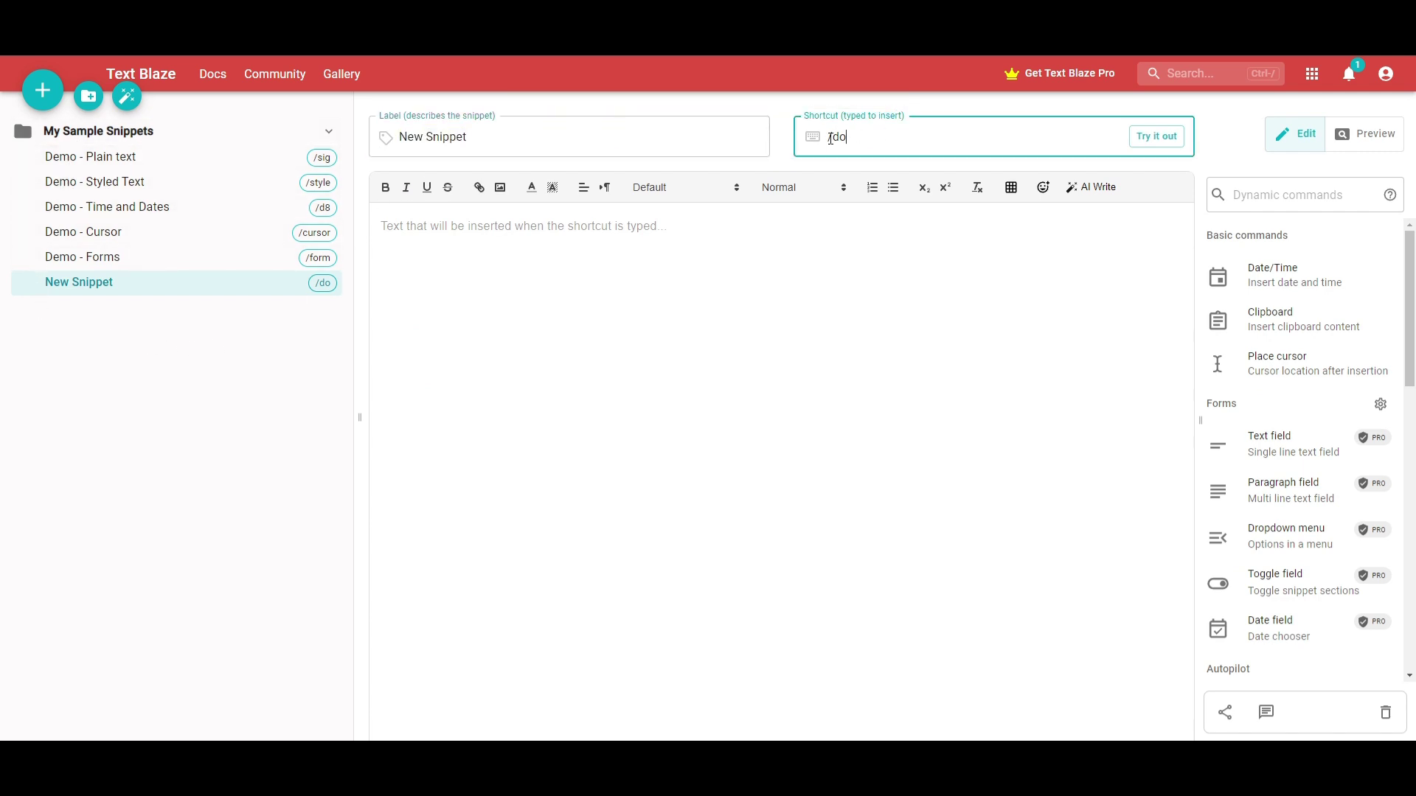
{"action": "left_click_drag", "start_coordinate": [848, 138], "coordinate": [786, 145]}
{"action": "left_click", "coordinate": [876, 138]}
{"action": "triple_click", "coordinate": [837, 137]}
{"action": "left_click", "coordinate": [836, 140]}
{"action": "double_click", "coordinate": [835, 145]}
{"action": "type", "text": "ty"}
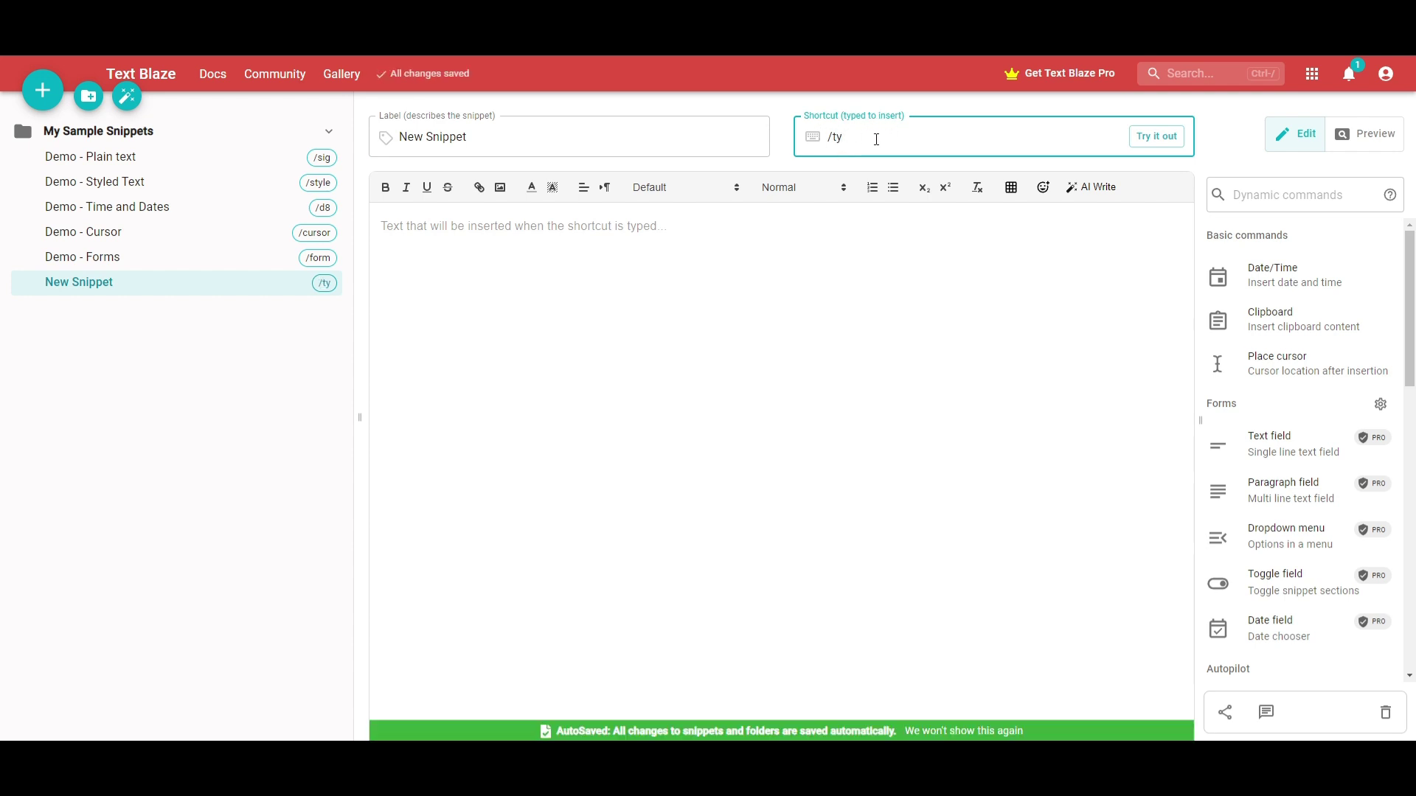
- Enter "Thank you so much" as the snippet's text and test the /ty shortcut in the try-out box
{"action": "left_click", "coordinate": [455, 241]}
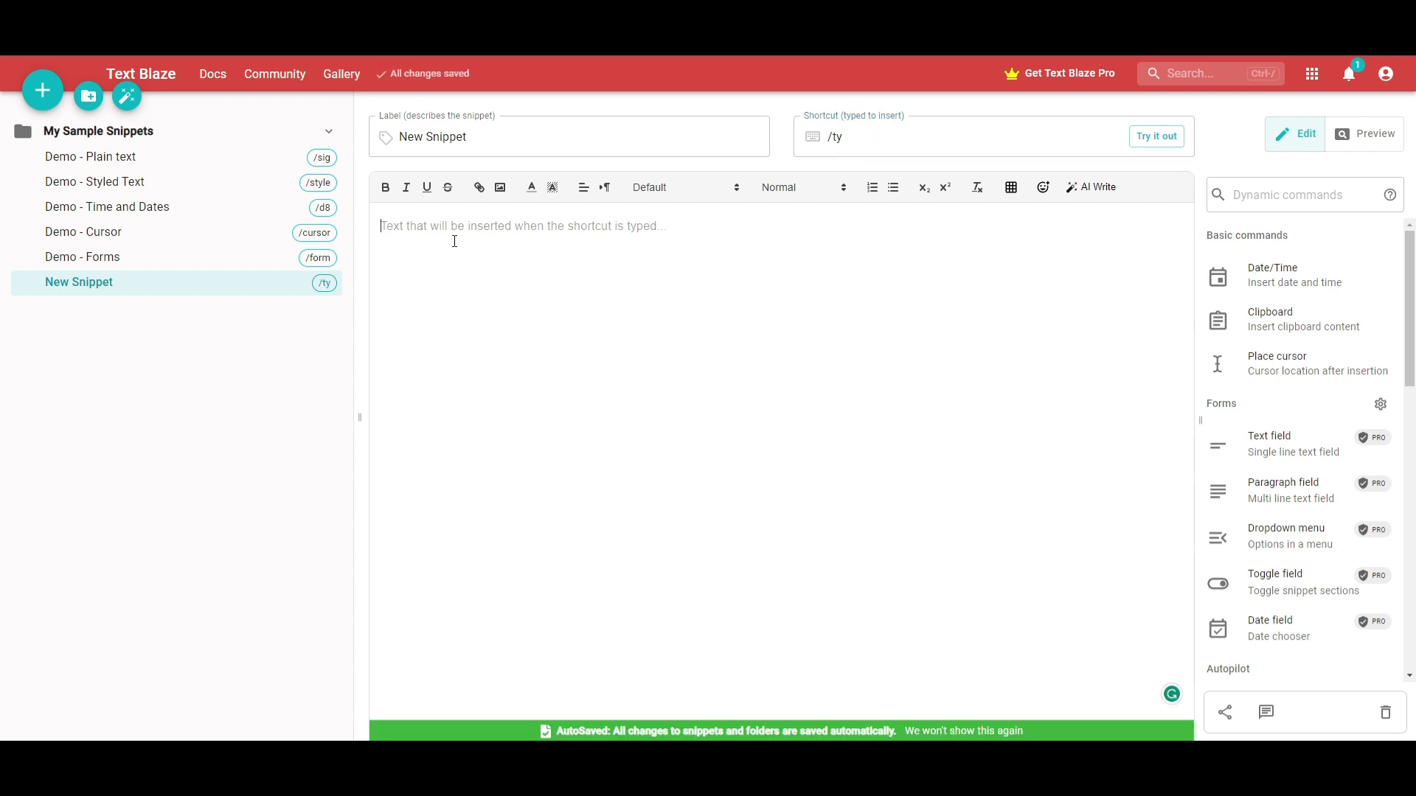
{"action": "type", "text": "/ty"}
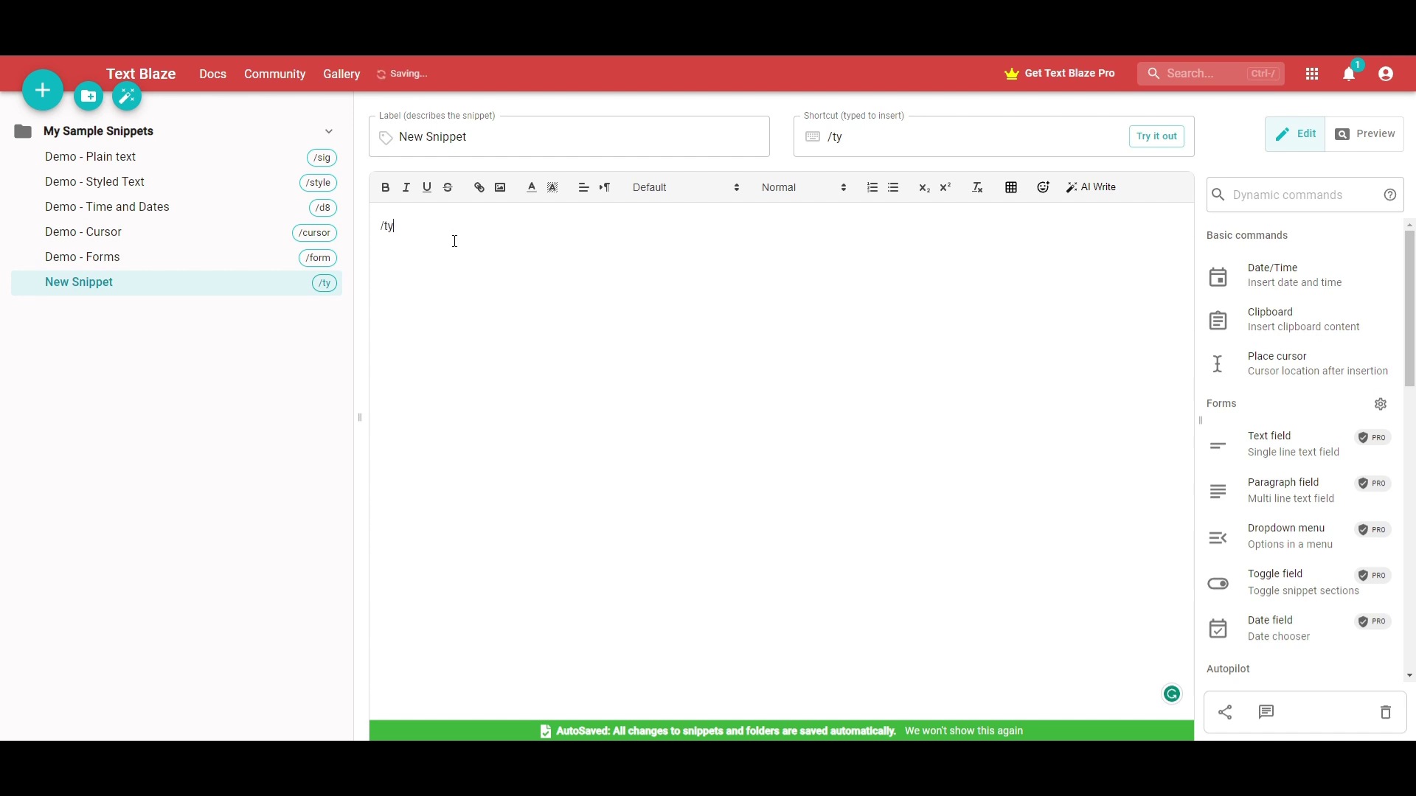
{"action": "key", "text": "BackSpace"}
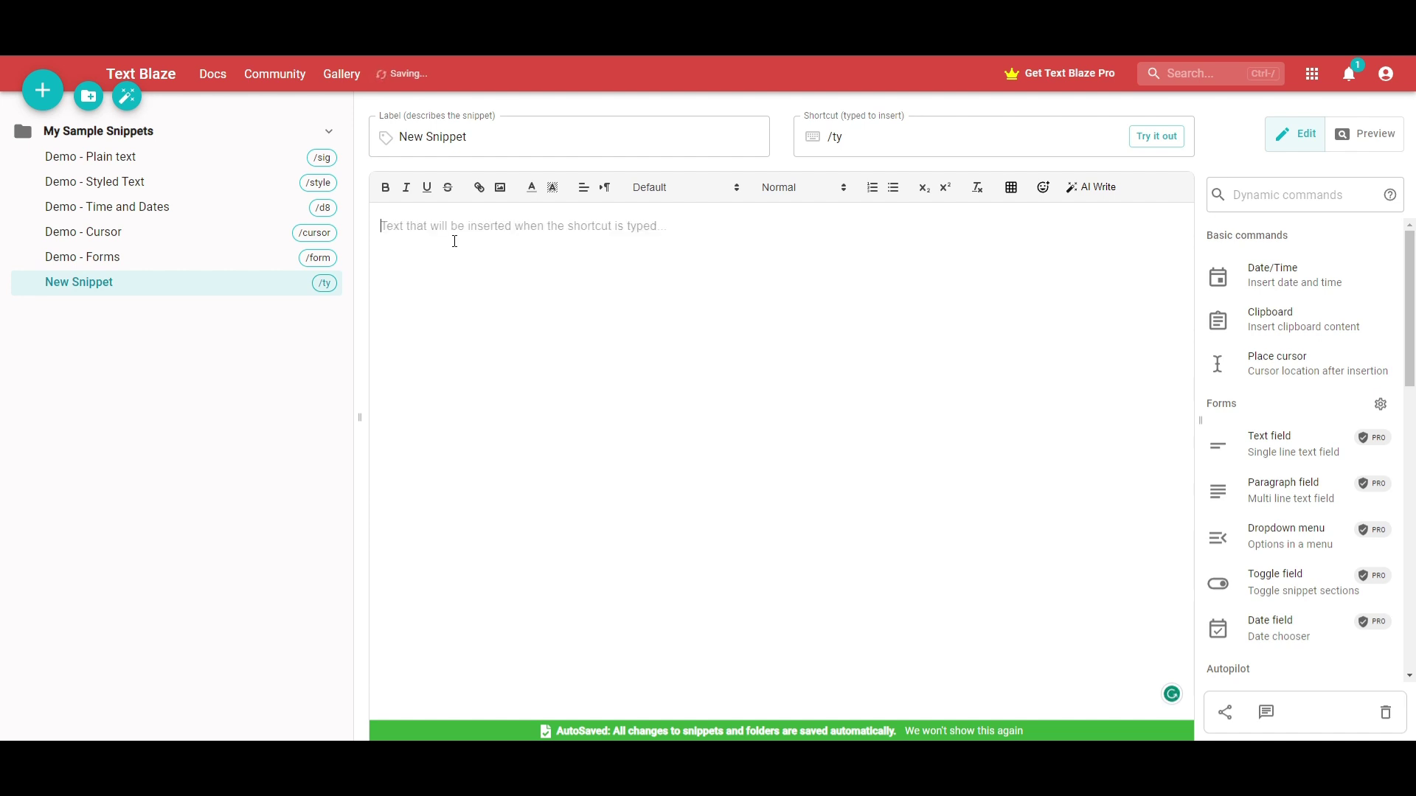
{"action": "type", "text": "Thank you so much"}
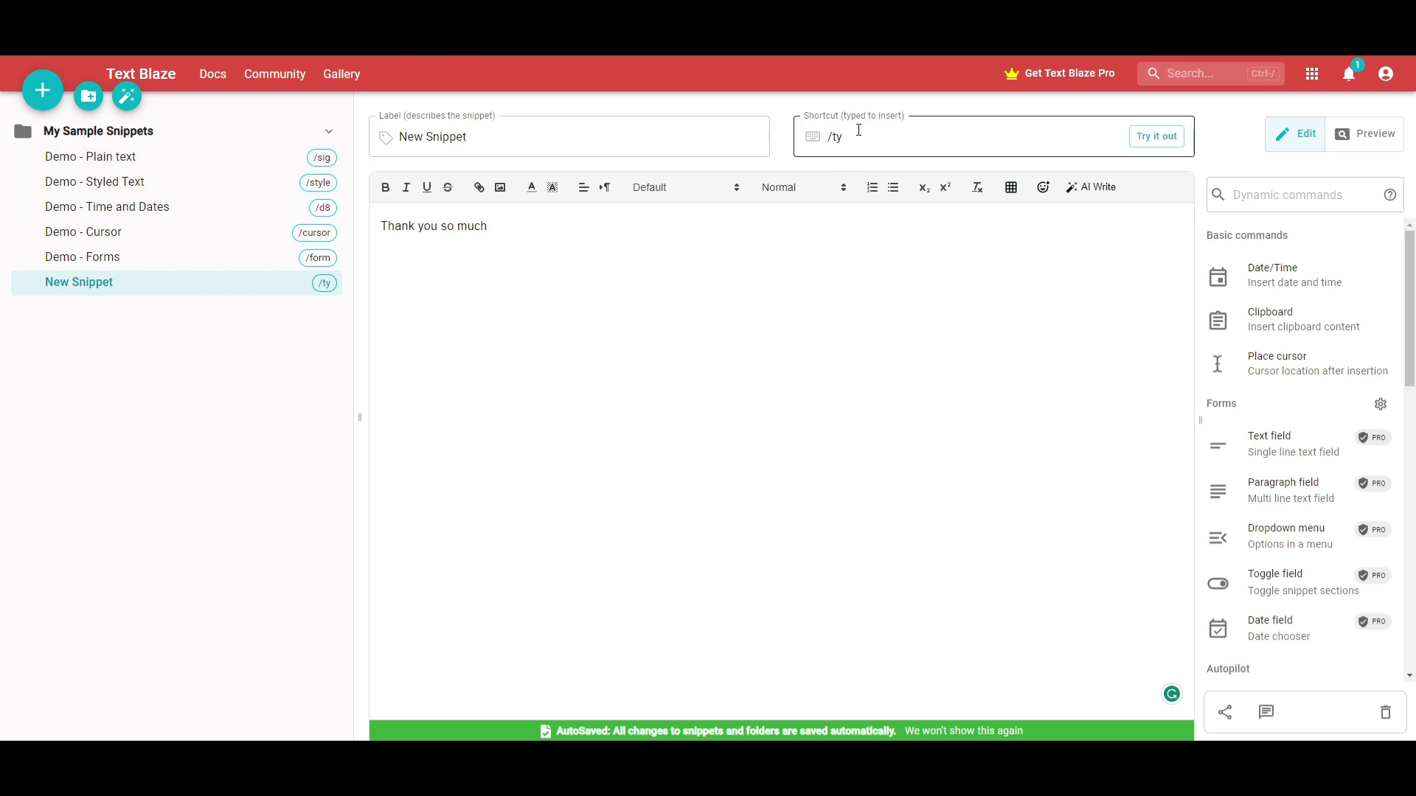
{"action": "left_click", "coordinate": [1156, 137]}
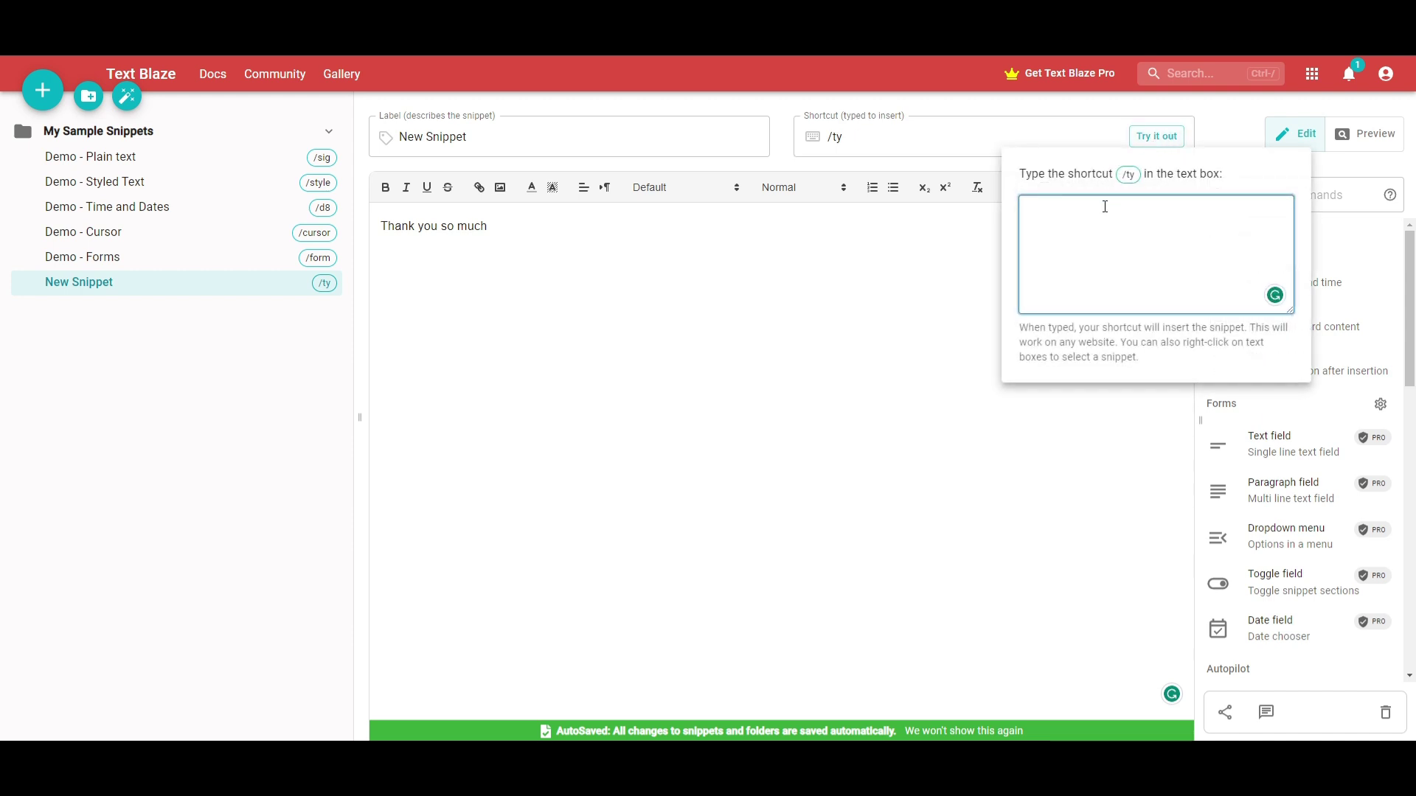
{"action": "type", "text": "/ty"}
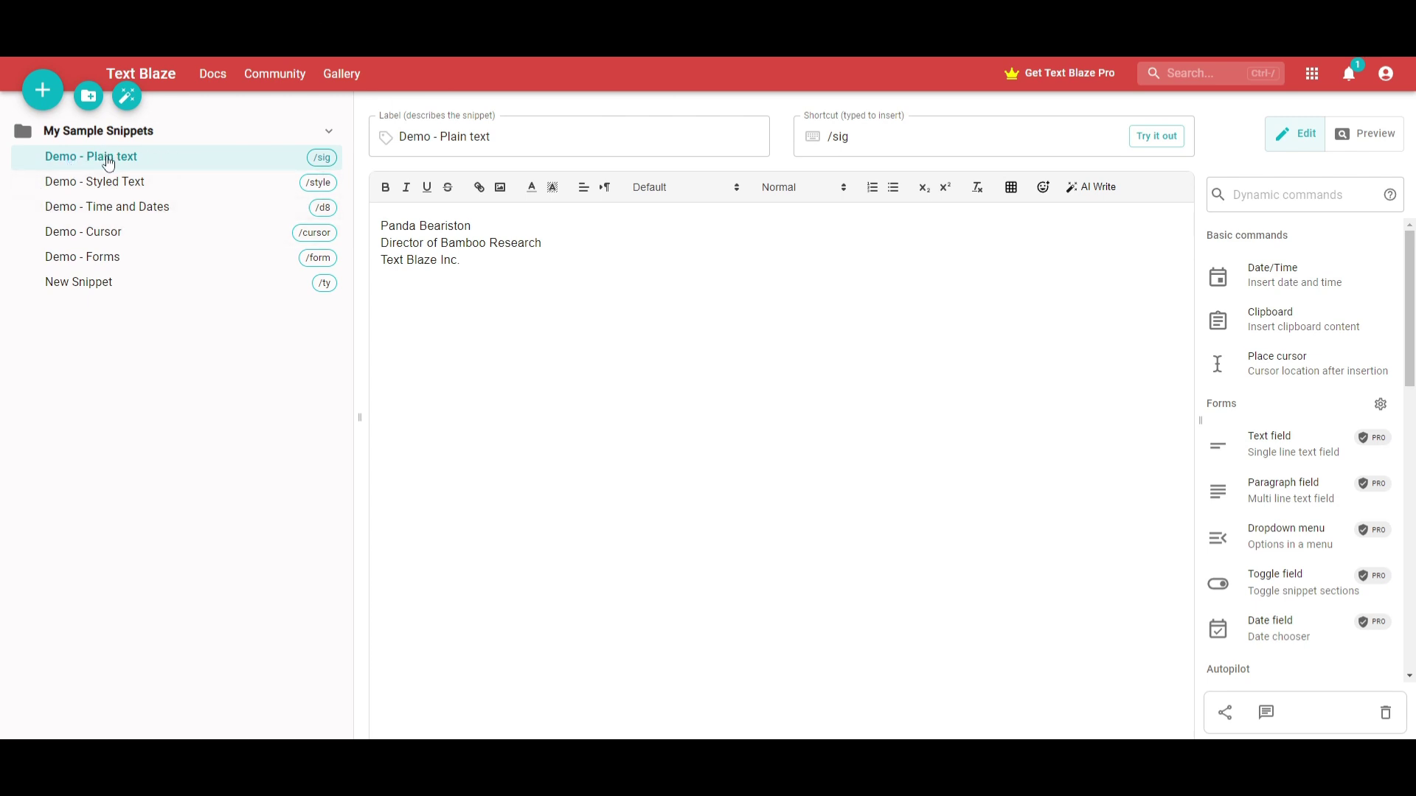
- View the contents of New Snippet, followed by those of the Demo - Plain text snippet
{"action": "left_click", "coordinate": [113, 287]}
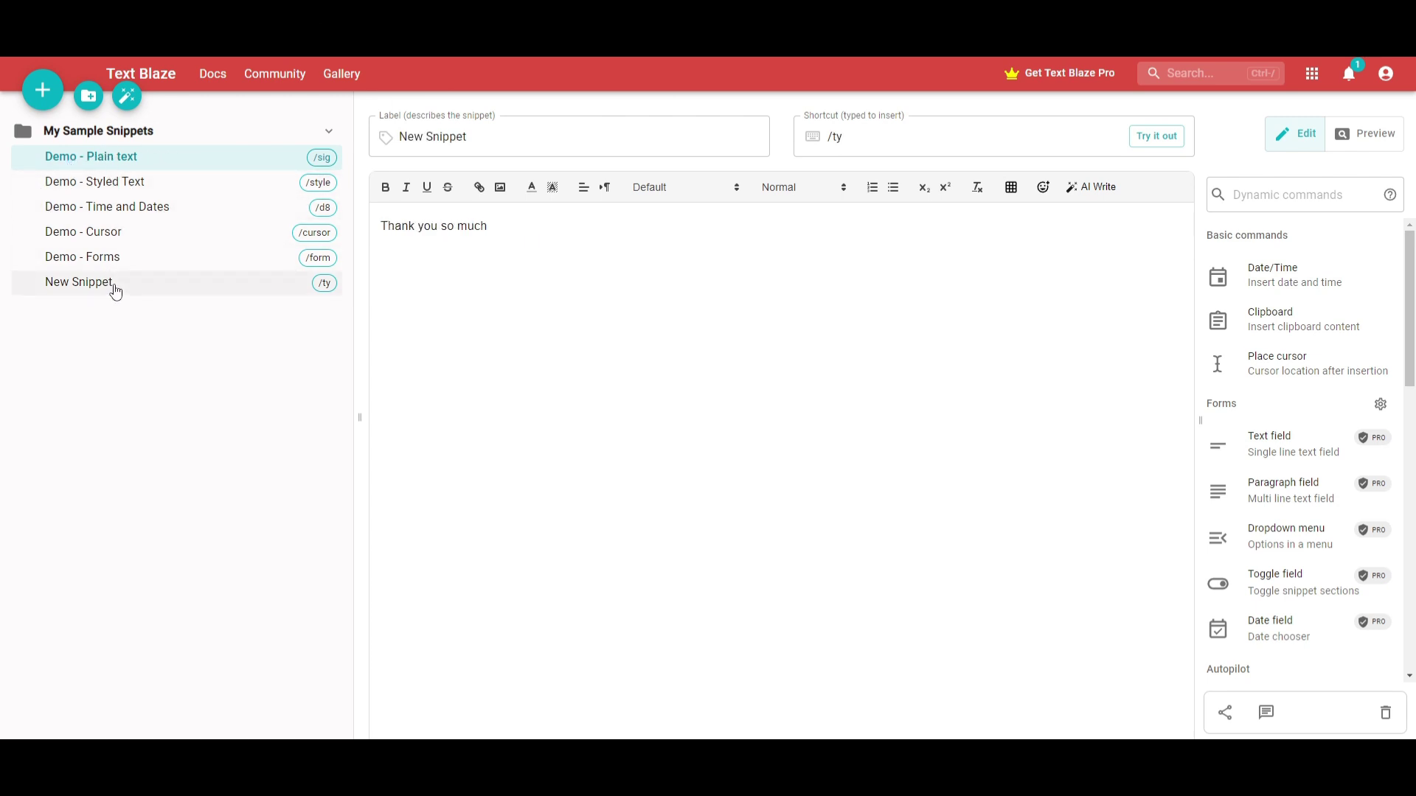
{"action": "left_click", "coordinate": [131, 165]}
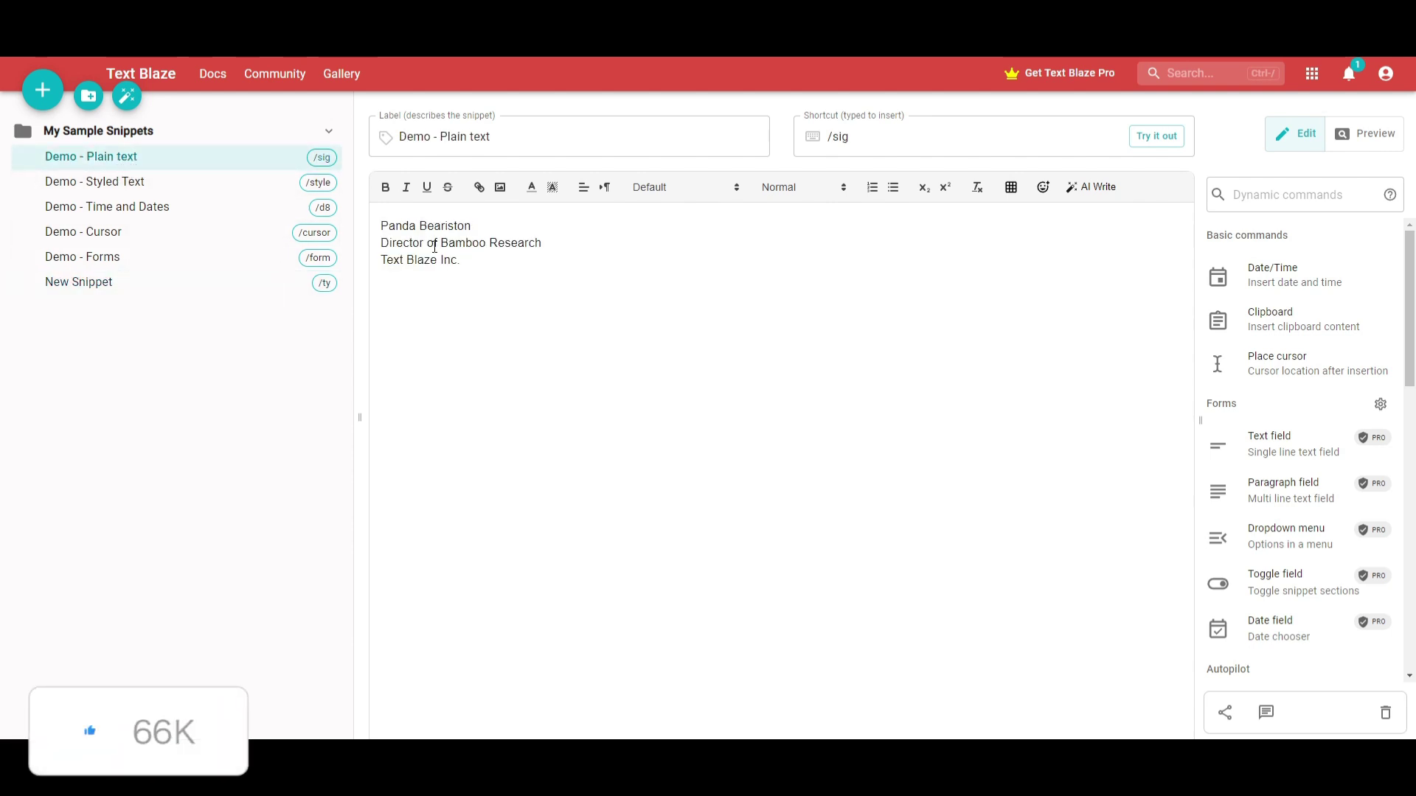
- Open the try-out box for Demo - Plain text, and test the /style shortcut in the one for Demo - Styled Text
{"action": "left_click", "coordinate": [1142, 155]}
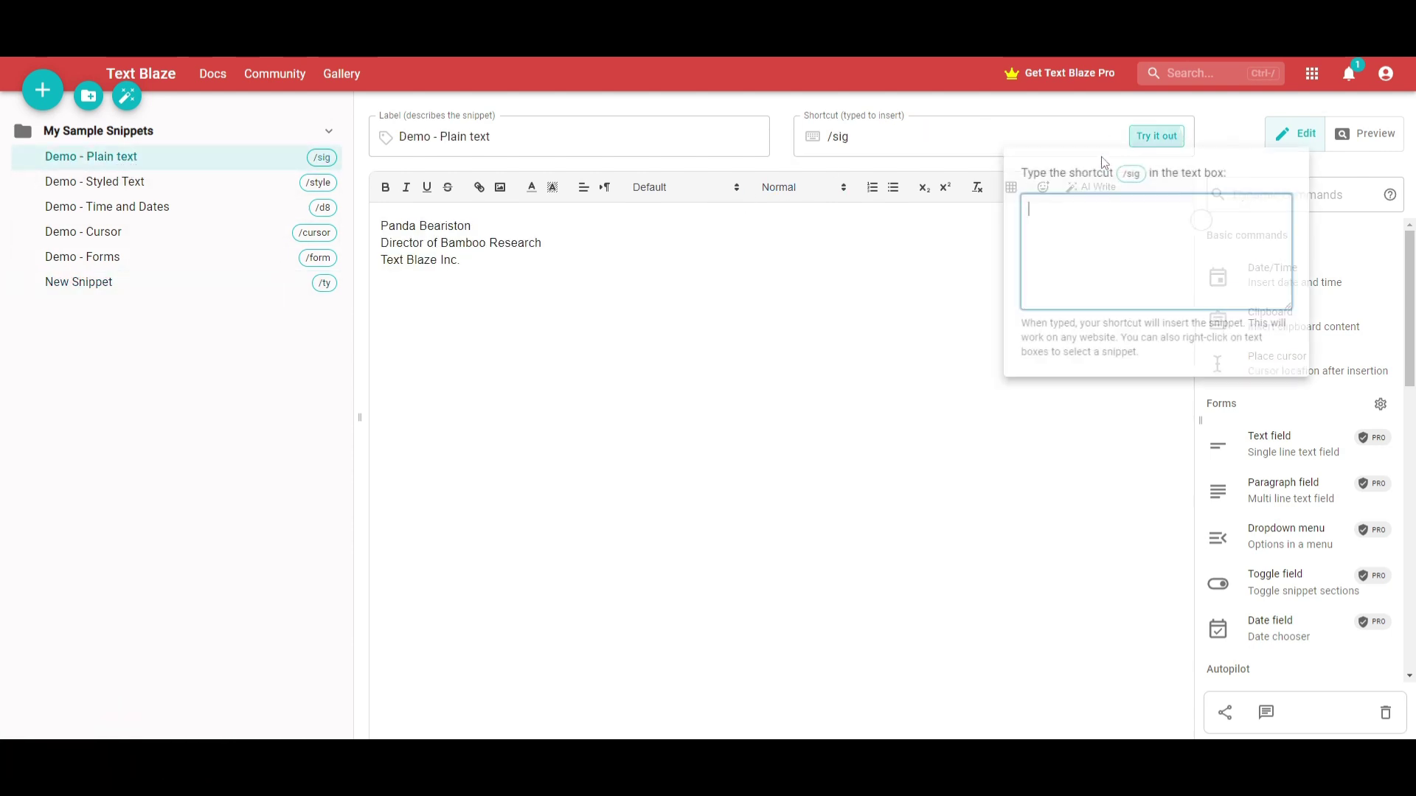
{"action": "left_click", "coordinate": [568, 260]}
{"action": "left_click", "coordinate": [123, 186]}
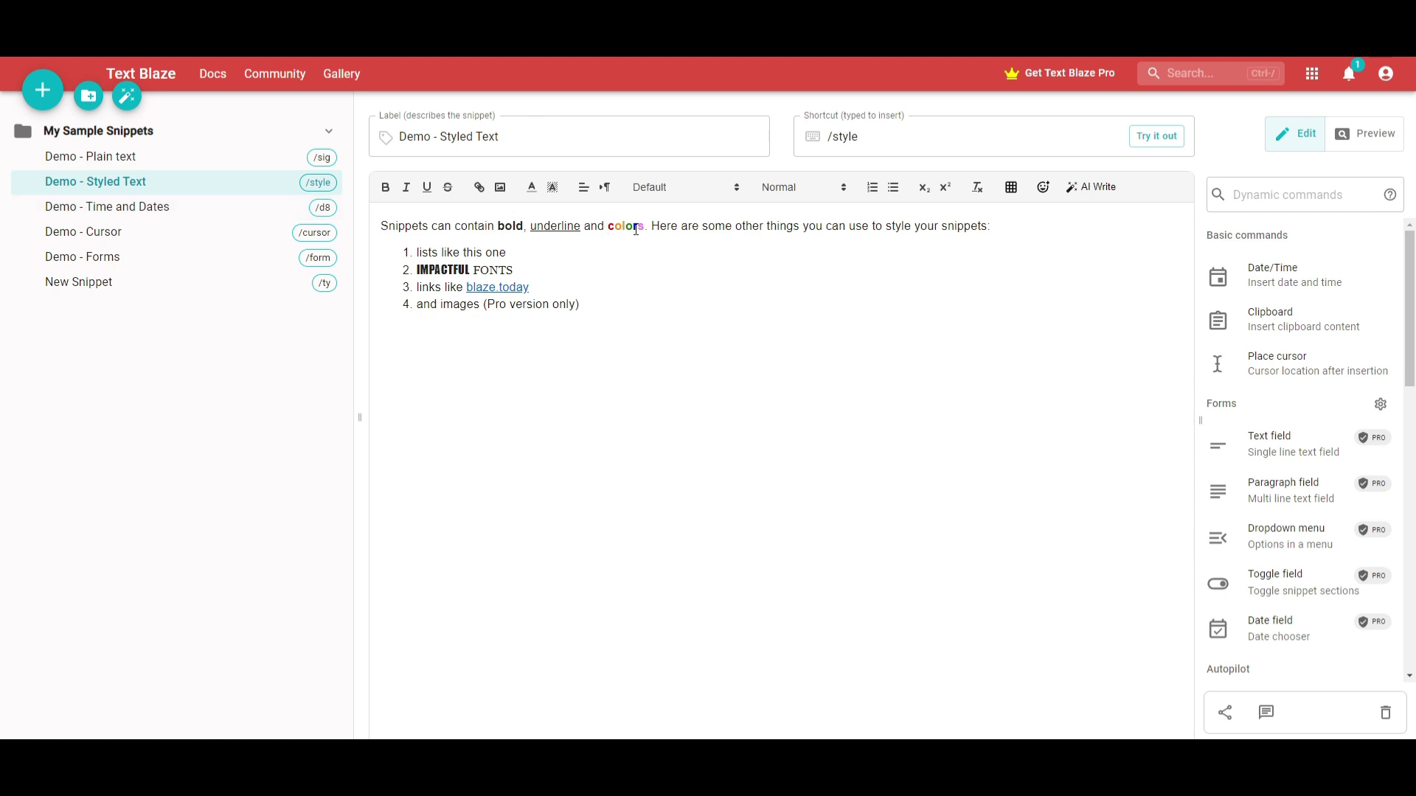
{"action": "left_click", "coordinate": [1157, 135]}
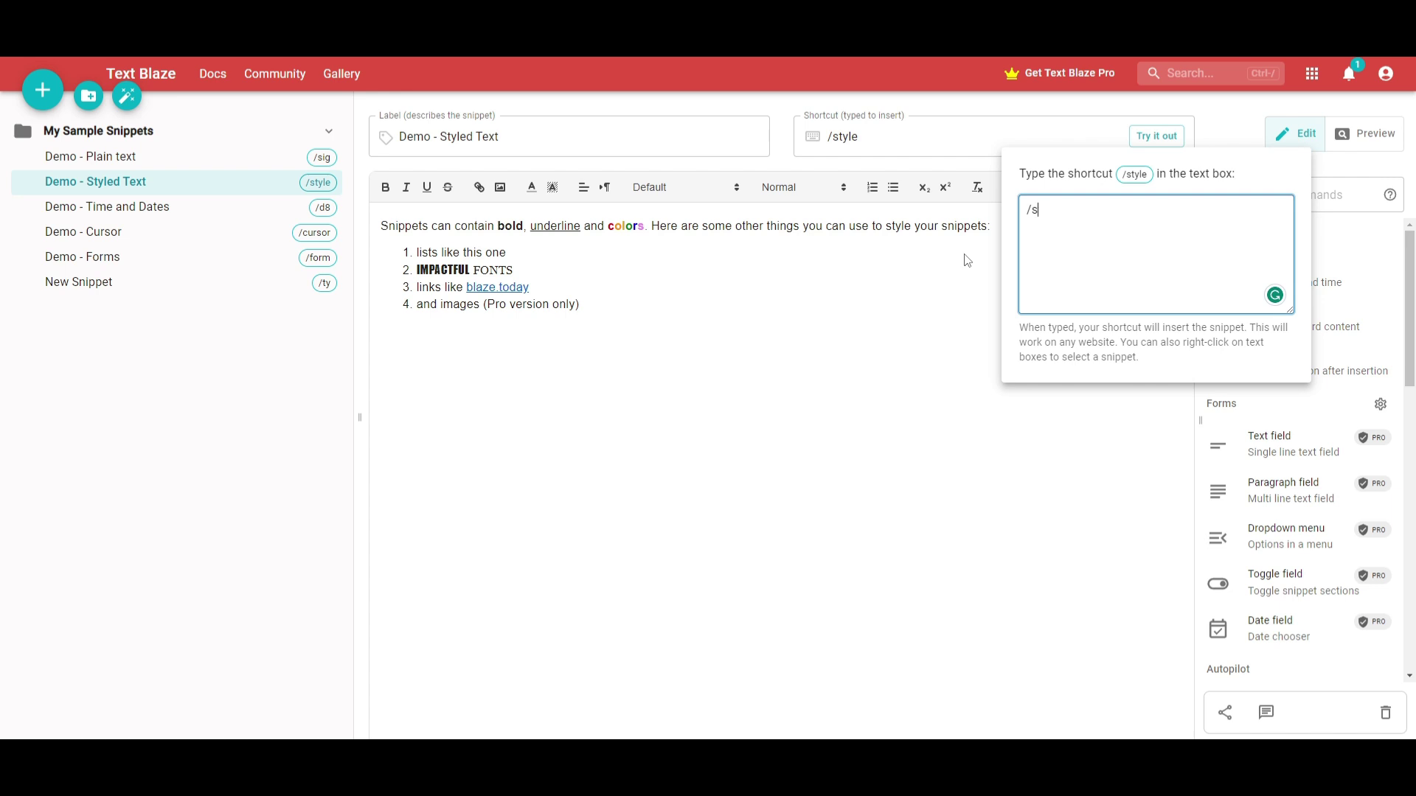
{"action": "type", "text": "tyle"}
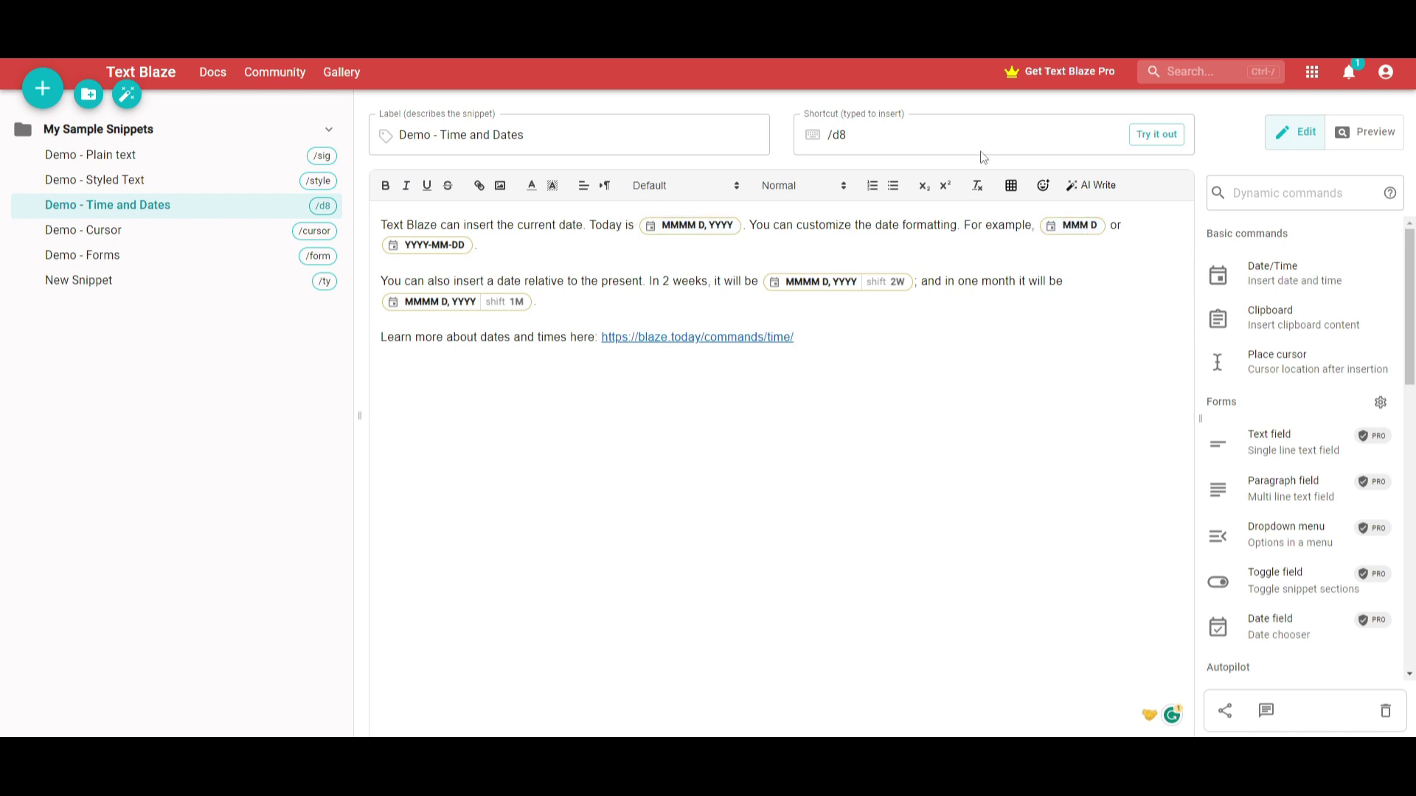
- Test the /d8 shortcut of the Demo - Time and Dates snippet in the try-out box and examine the inserted current date
{"action": "left_click", "coordinate": [873, 146]}
{"action": "left_click_drag", "start_coordinate": [382, 225], "coordinate": [567, 223]}
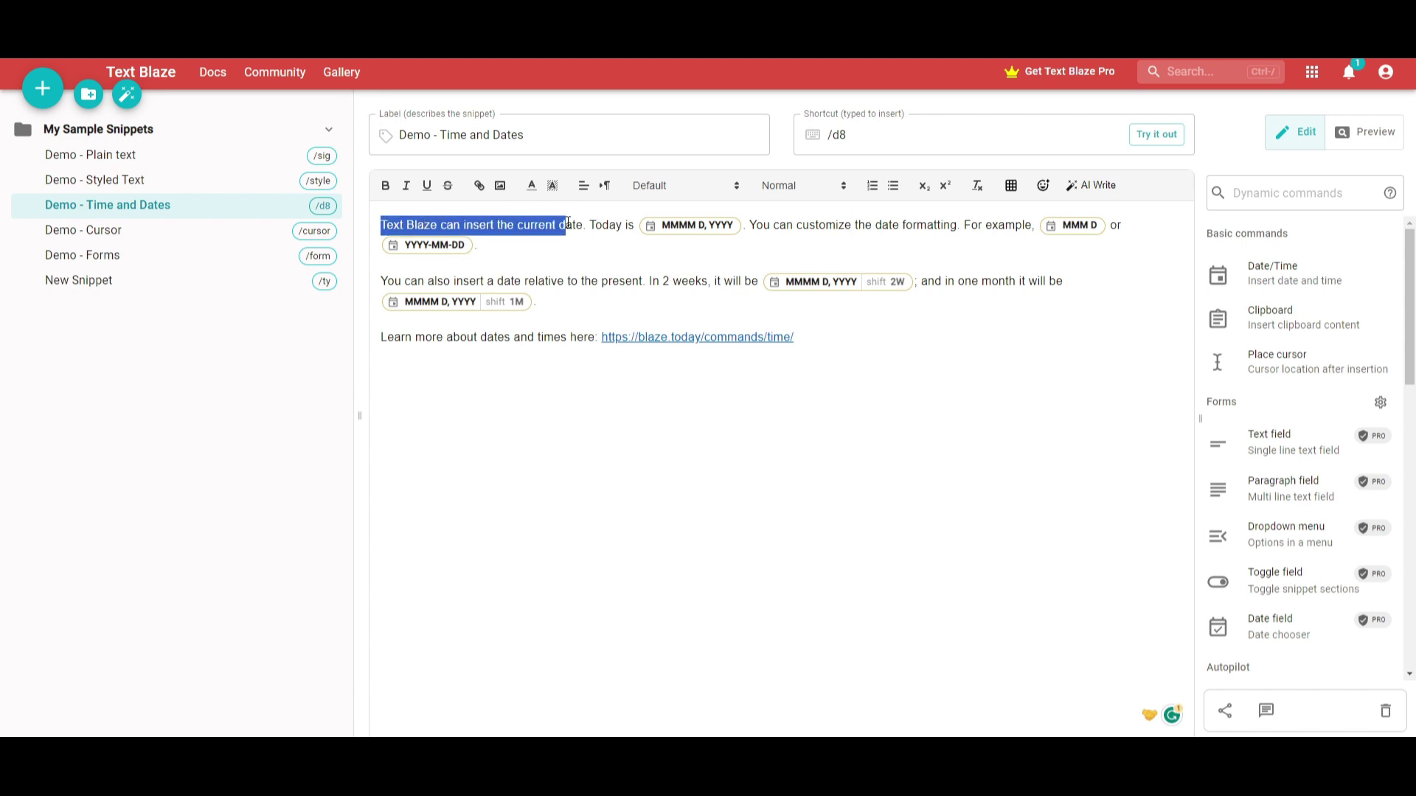
{"action": "left_click", "coordinate": [568, 224]}
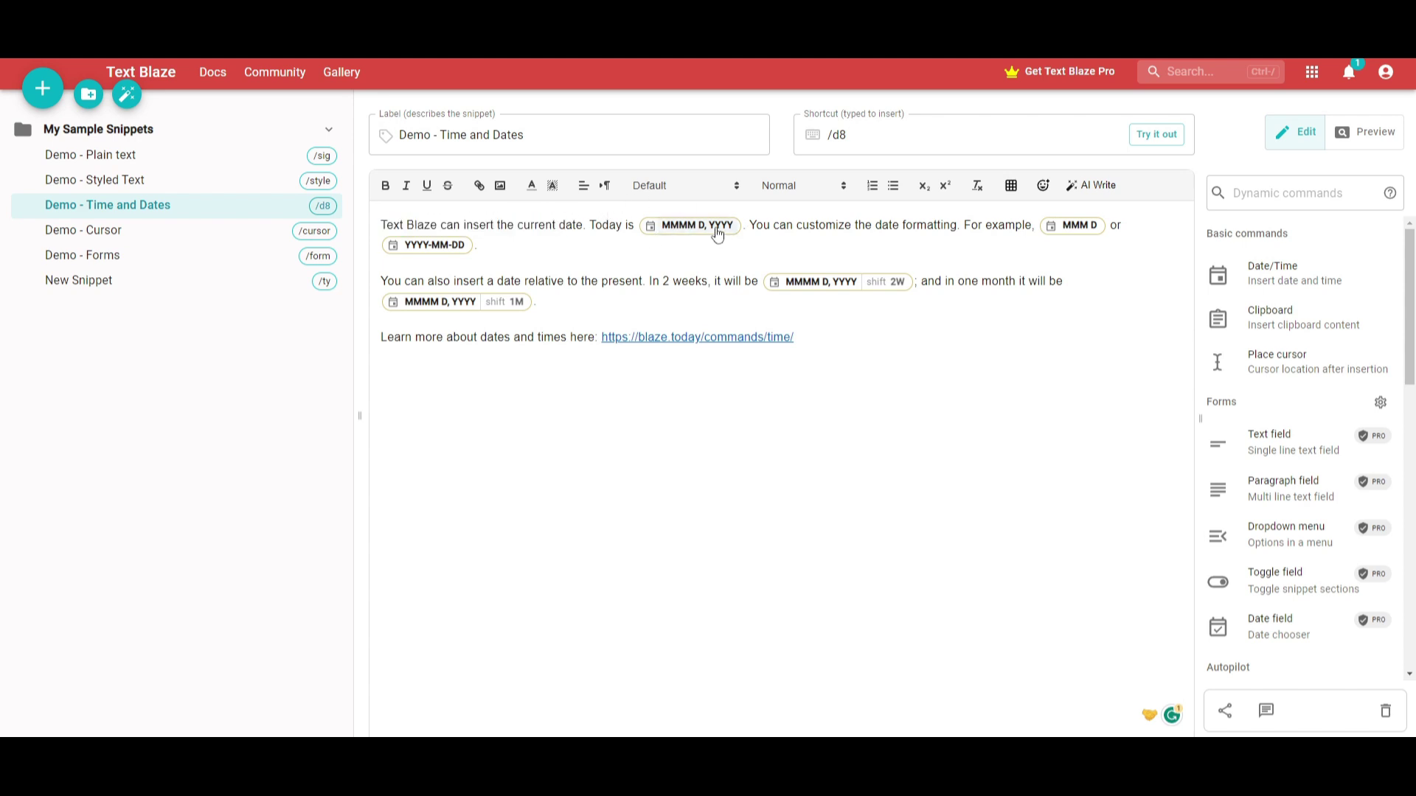
{"action": "left_click", "coordinate": [1157, 137]}
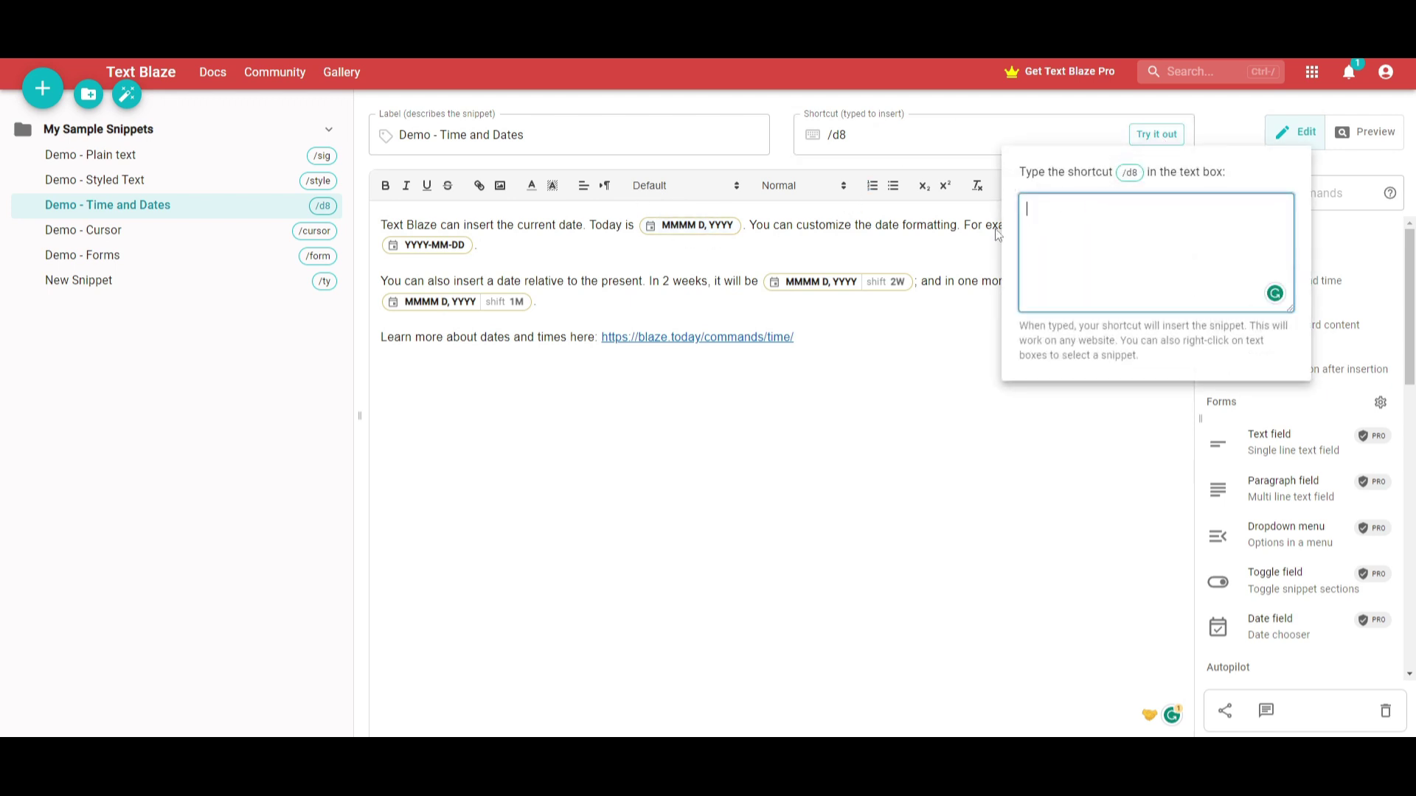
{"action": "type", "text": "/d8"}
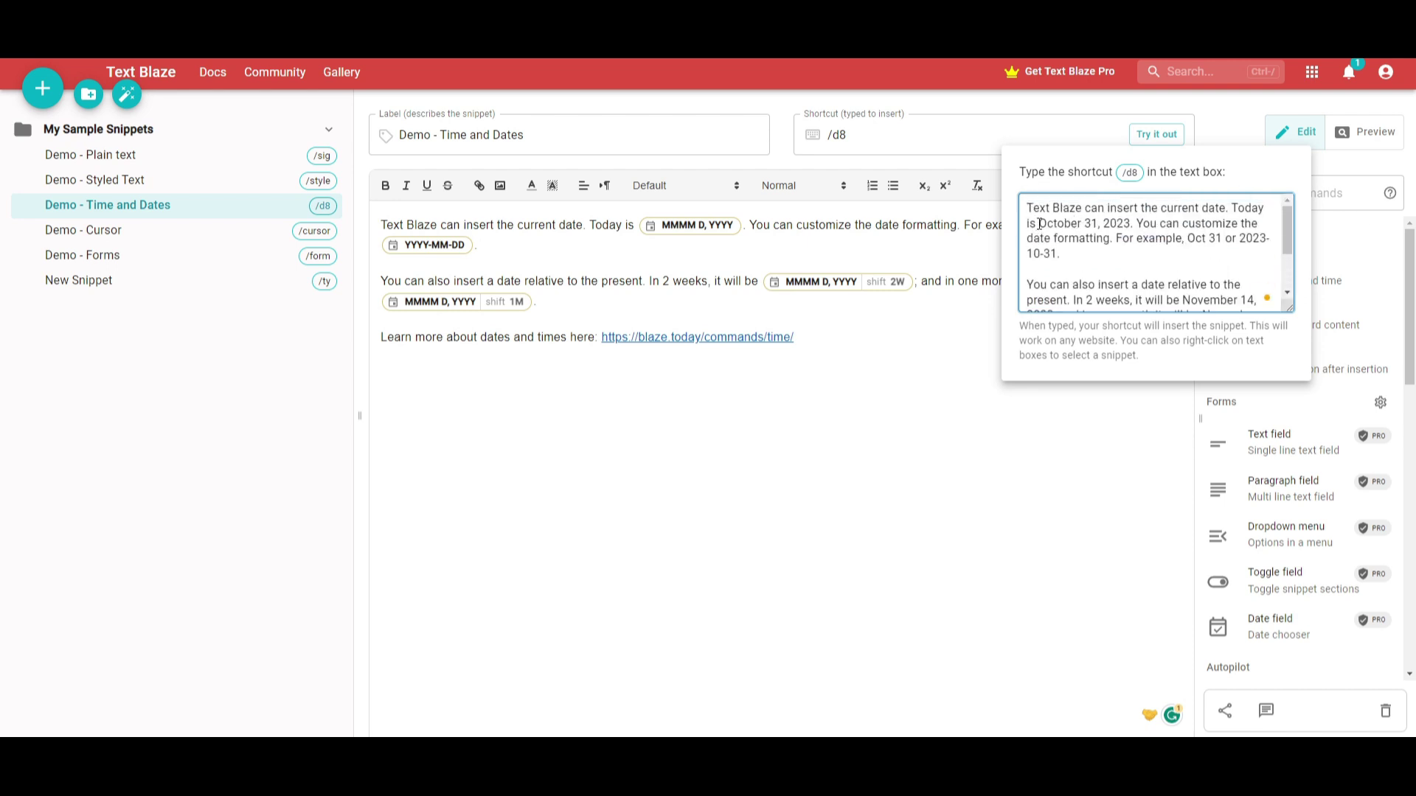
{"action": "left_click_drag", "start_coordinate": [1040, 224], "coordinate": [1130, 225]}
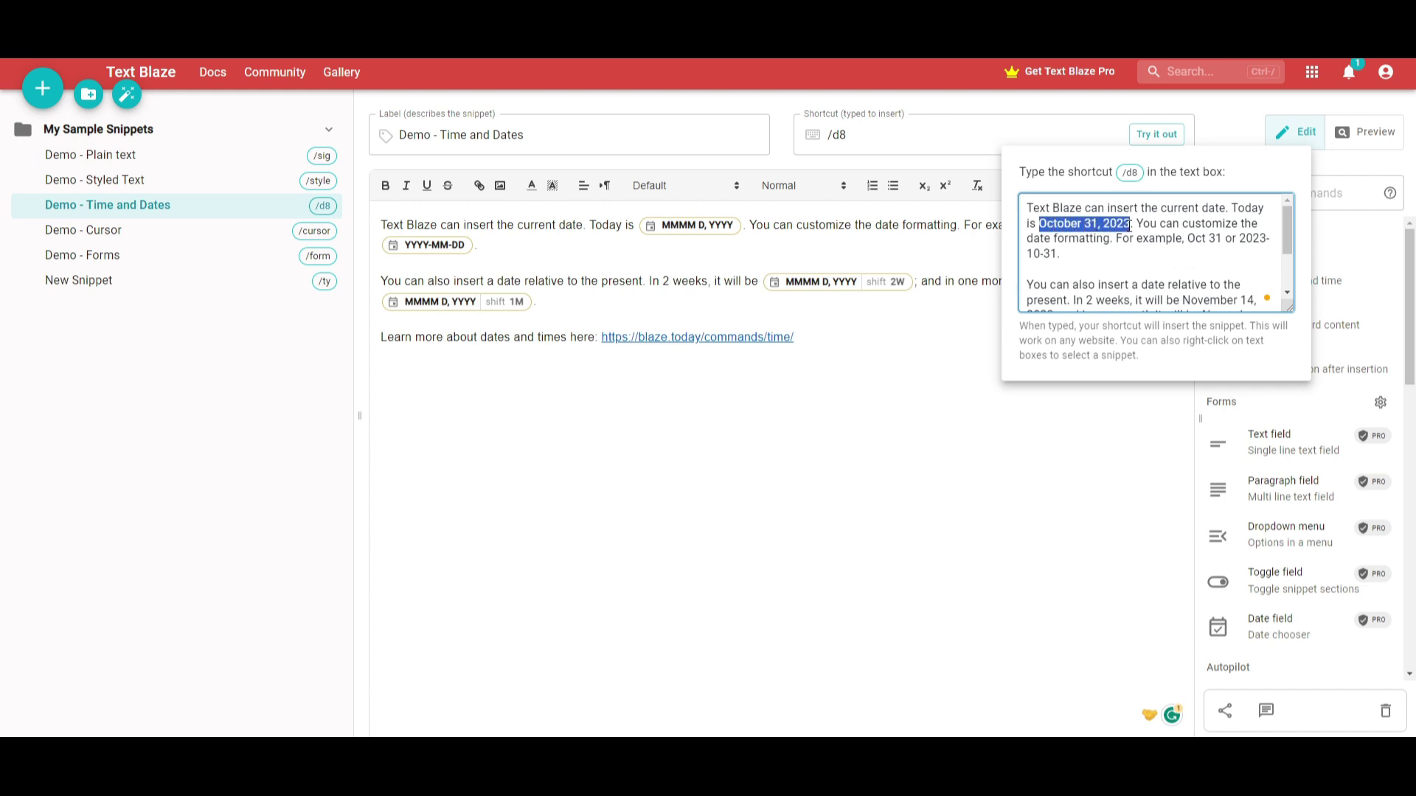
{"action": "left_click", "coordinate": [1130, 224]}
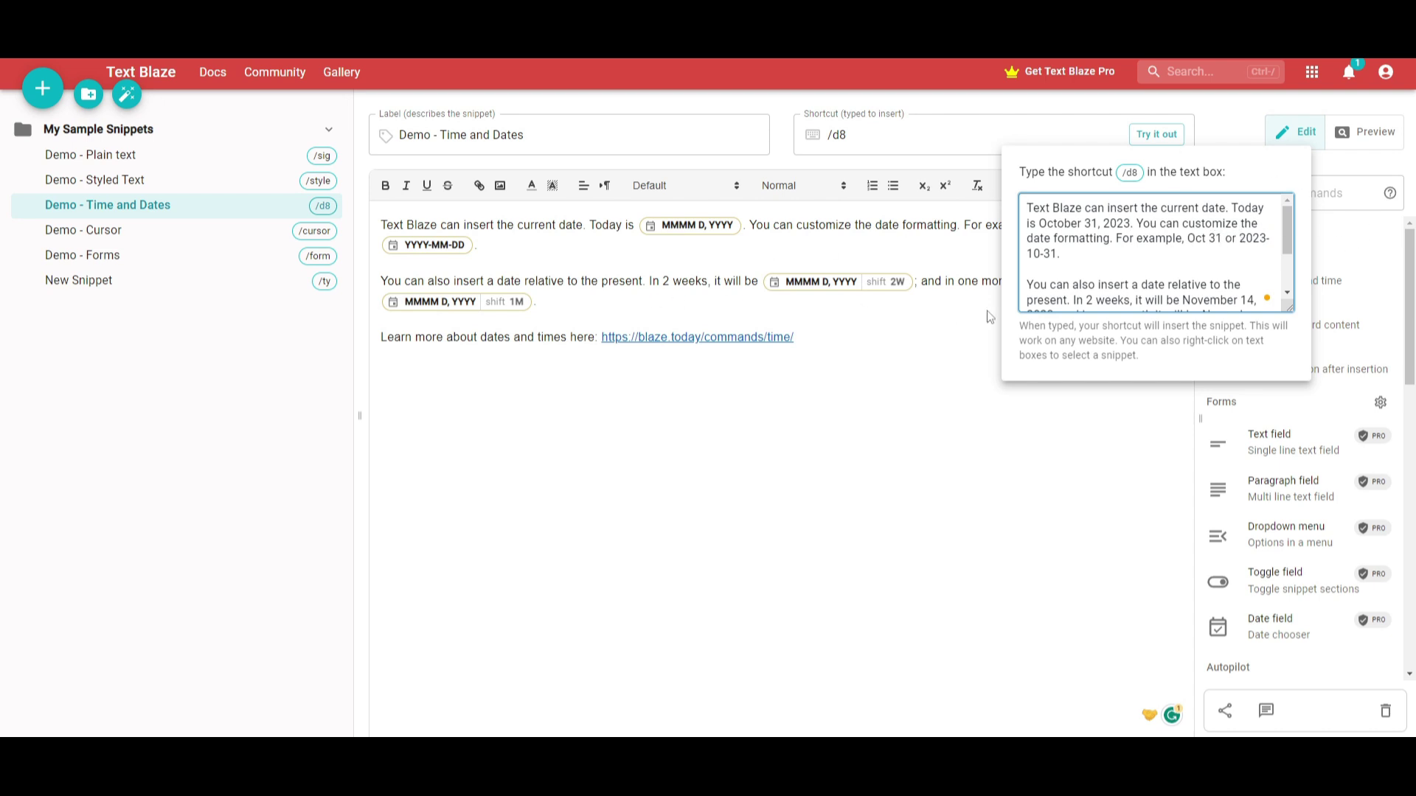
{"action": "scroll", "coordinate": [1105, 272], "scroll_direction": "down", "scroll_amount": 2}
{"action": "left_click", "coordinate": [587, 270]}
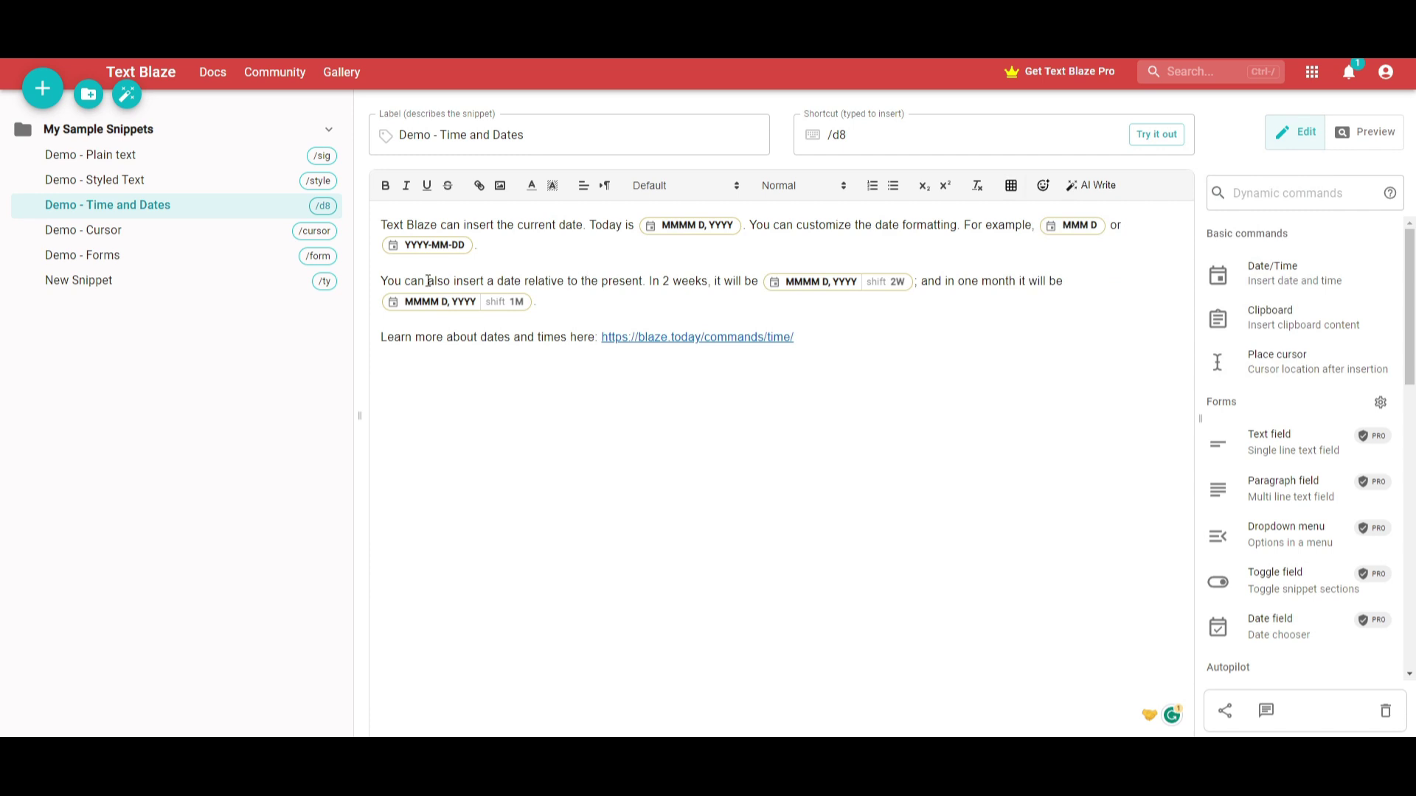
- Review the snippet's relative-date sentence and run /d8 again in the try-out box to check the shifted dates
{"action": "left_click_drag", "start_coordinate": [381, 284], "coordinate": [626, 282]}
{"action": "left_click", "coordinate": [623, 279]}
{"action": "left_click", "coordinate": [1155, 135]}
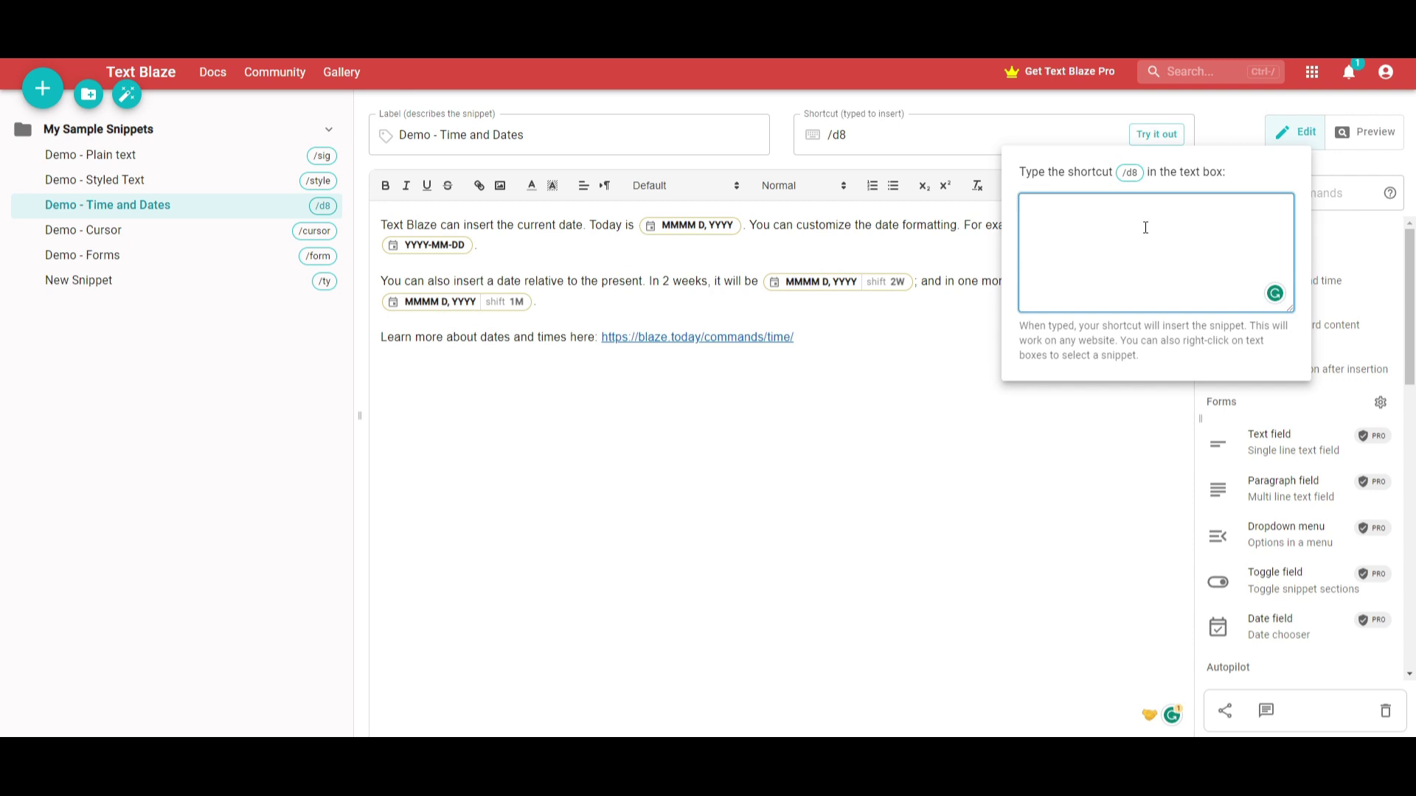
{"action": "type", "text": "/d8"}
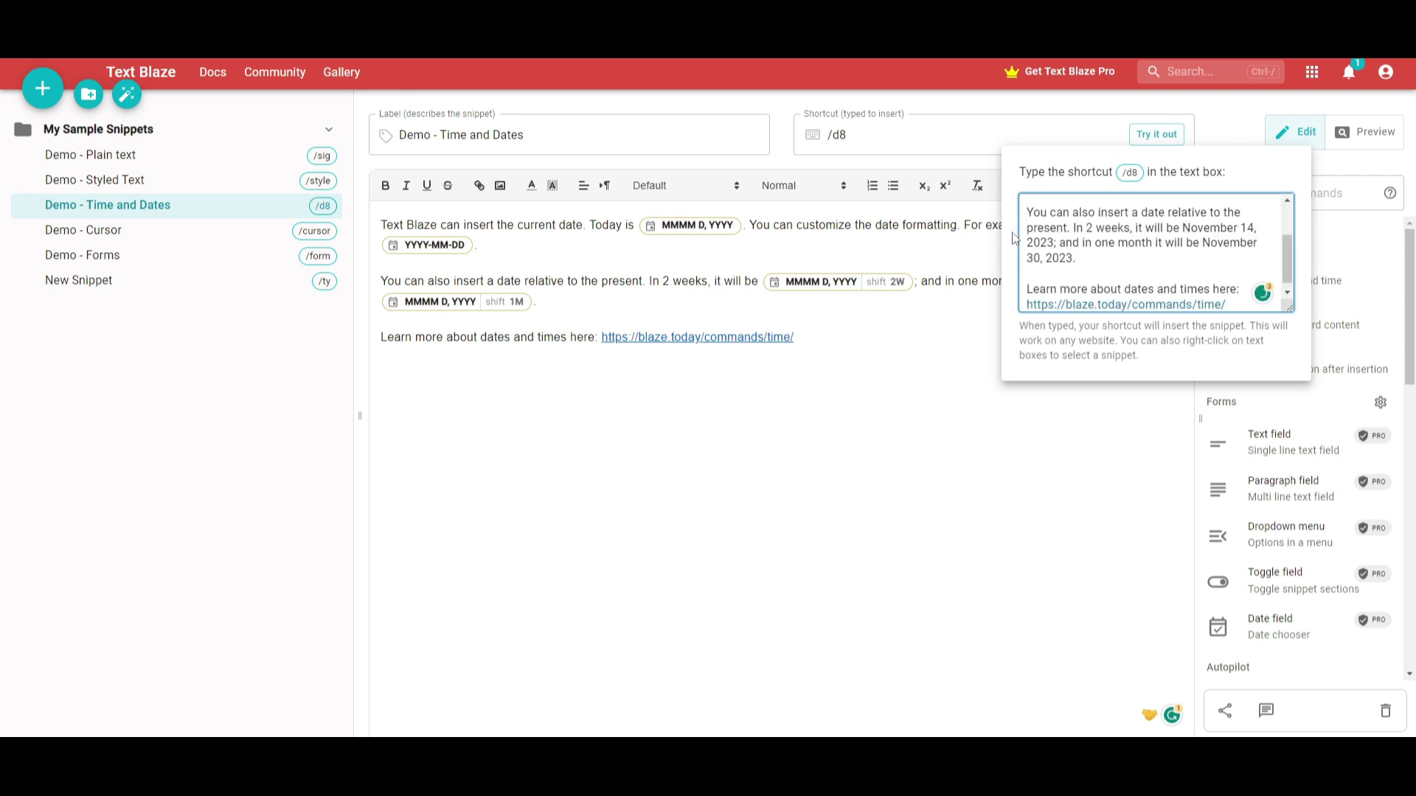
{"action": "scroll", "coordinate": [1106, 258], "scroll_direction": "down", "scroll_amount": 1}
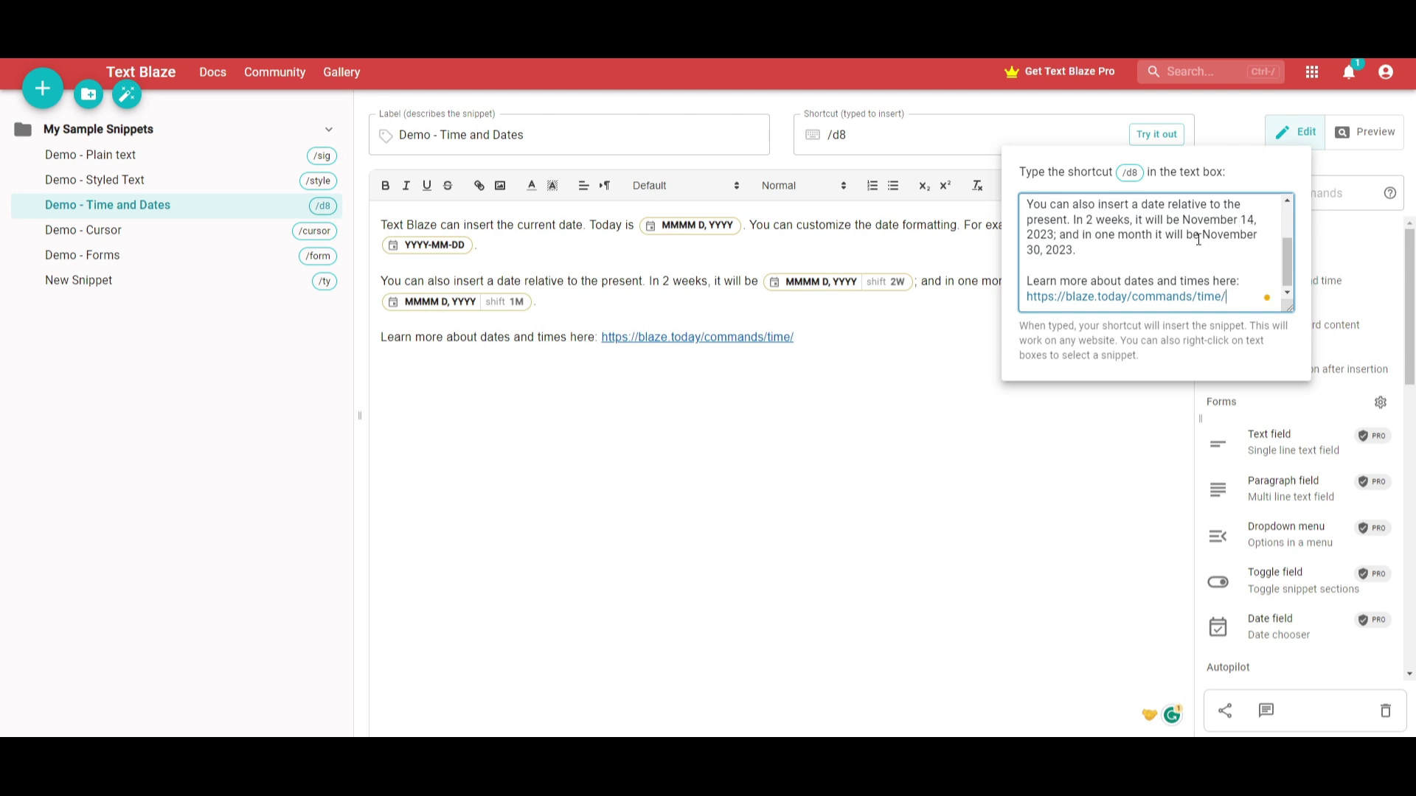
{"action": "left_click", "coordinate": [836, 319]}
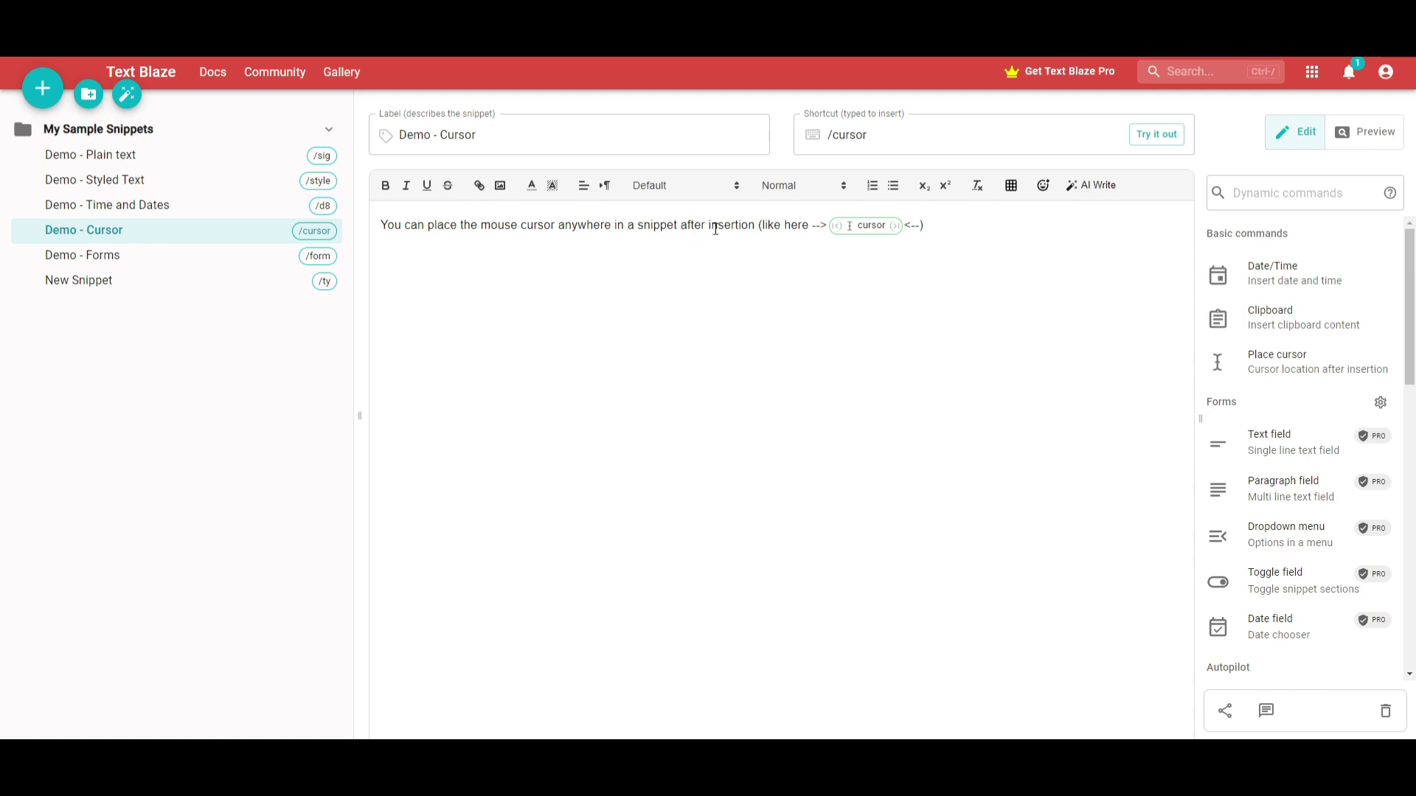
- Open the Demo - Forms snippet and examine the available dynamic commands, from the basic commands through to the command packs
{"action": "left_click", "coordinate": [229, 258]}
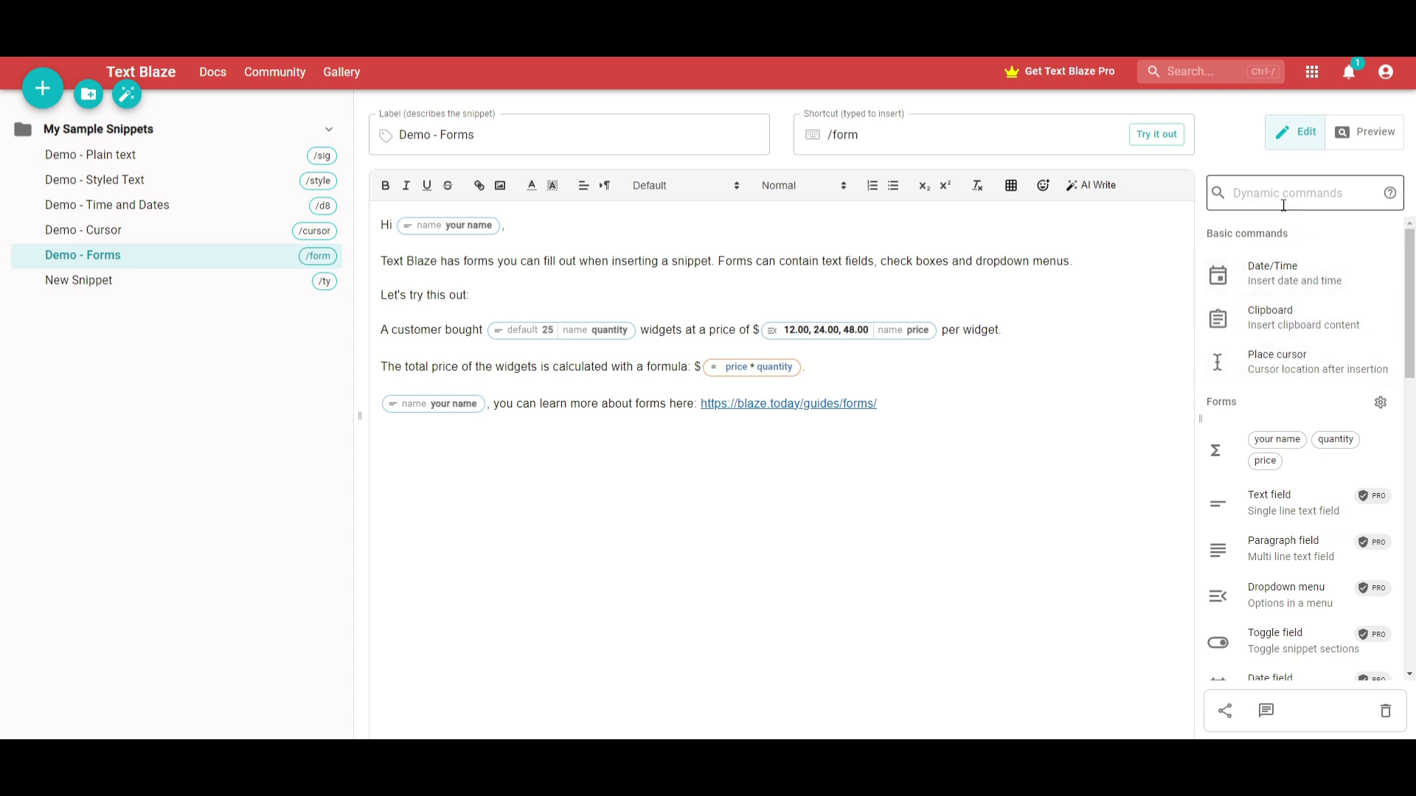
{"action": "scroll", "coordinate": [1291, 299], "scroll_direction": "down", "scroll_amount": 2}
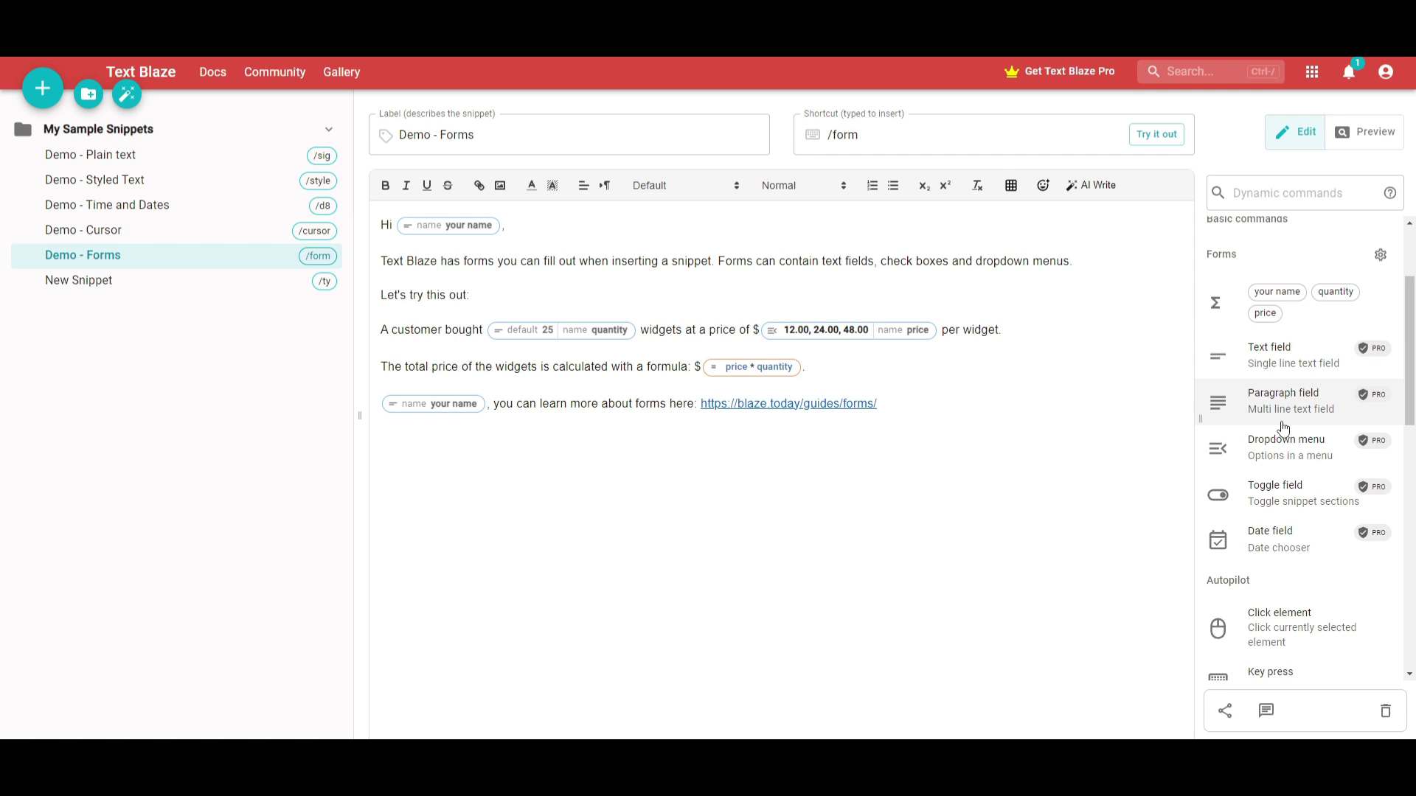
{"action": "scroll", "coordinate": [1283, 428], "scroll_direction": "down", "scroll_amount": 2}
{"action": "scroll", "coordinate": [1298, 427], "scroll_direction": "down", "scroll_amount": 1}
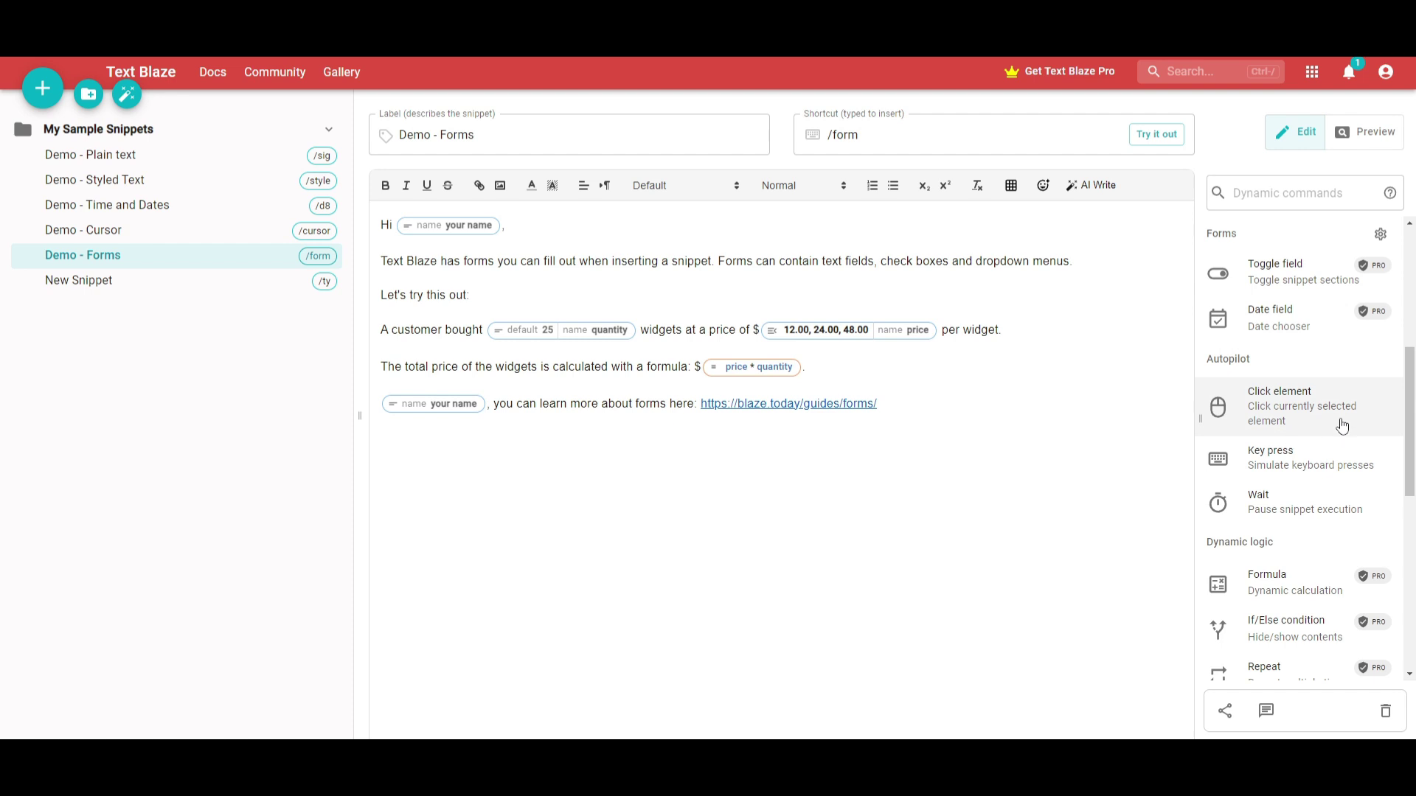
{"action": "scroll", "coordinate": [1319, 431], "scroll_direction": "down", "scroll_amount": 1}
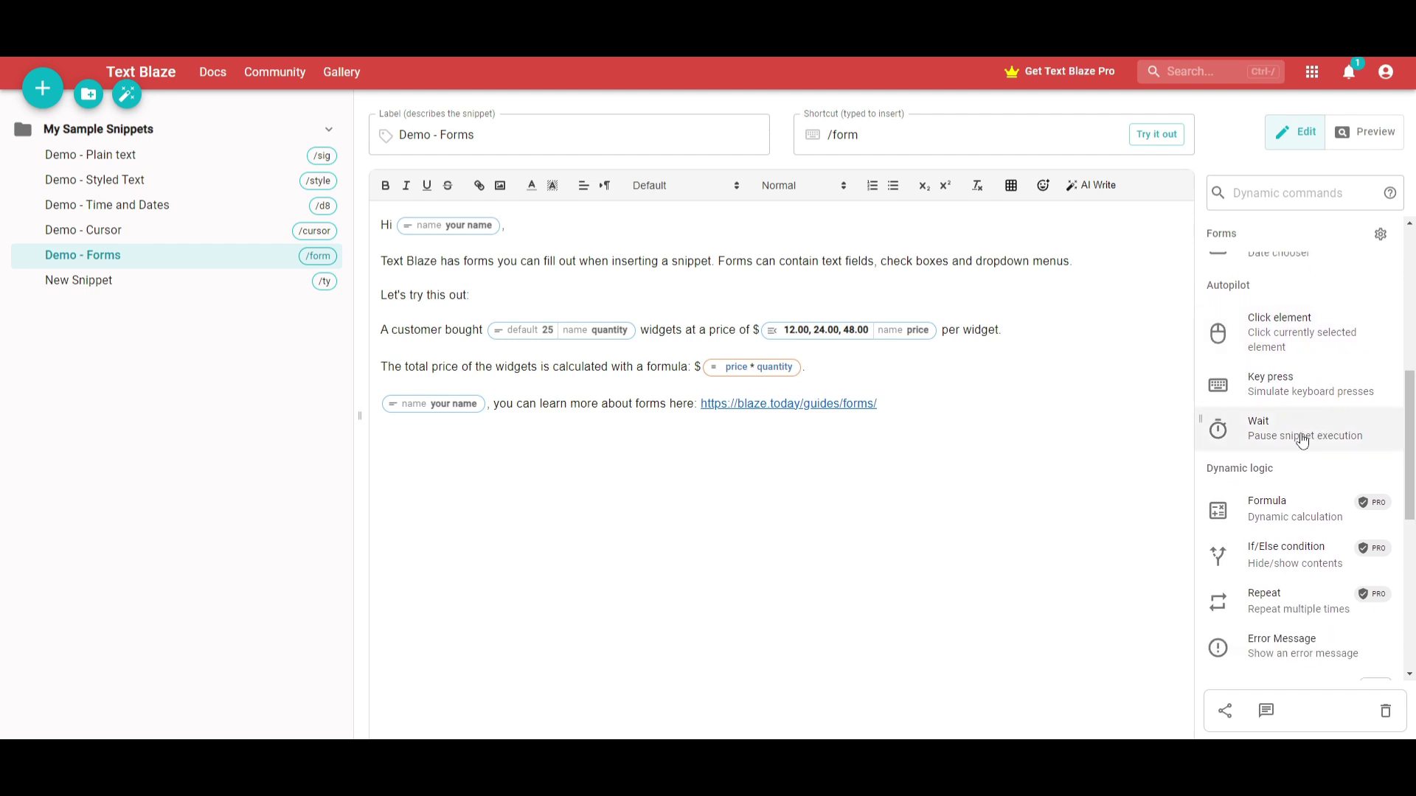
{"action": "scroll", "coordinate": [1298, 440], "scroll_direction": "down", "scroll_amount": 1}
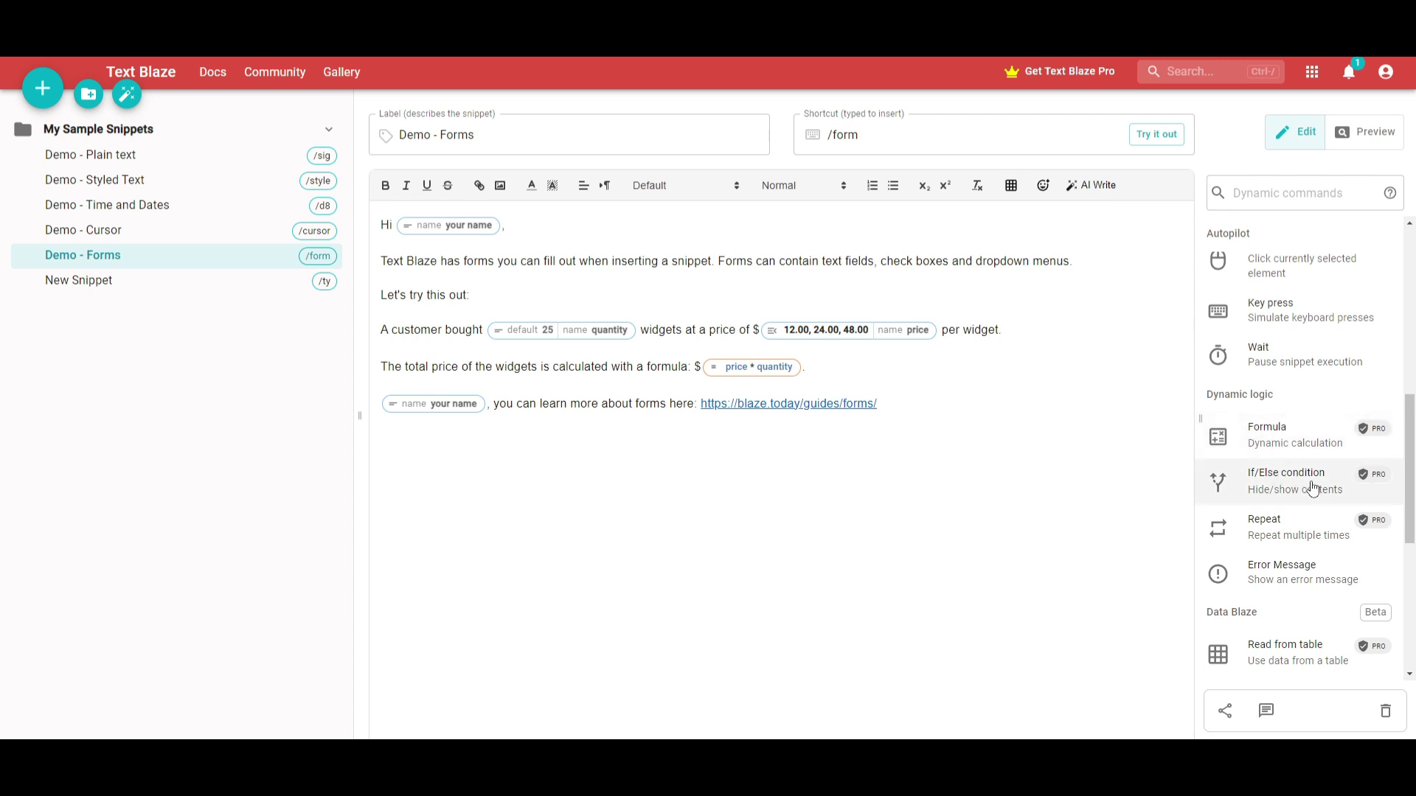
{"action": "scroll", "coordinate": [1264, 463], "scroll_direction": "down", "scroll_amount": 1}
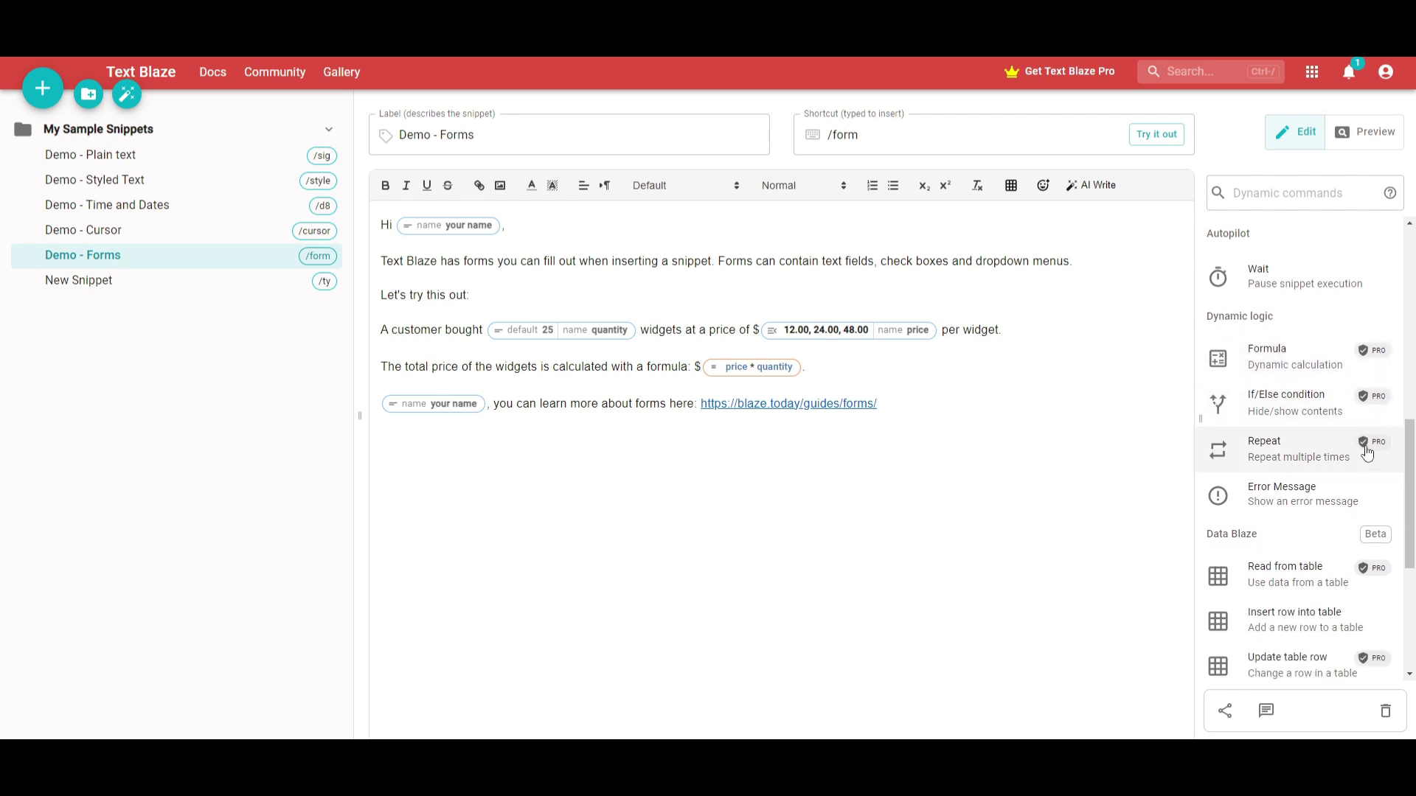
{"action": "scroll", "coordinate": [1278, 464], "scroll_direction": "down", "scroll_amount": 1}
{"action": "scroll", "coordinate": [1283, 439], "scroll_direction": "down", "scroll_amount": 1}
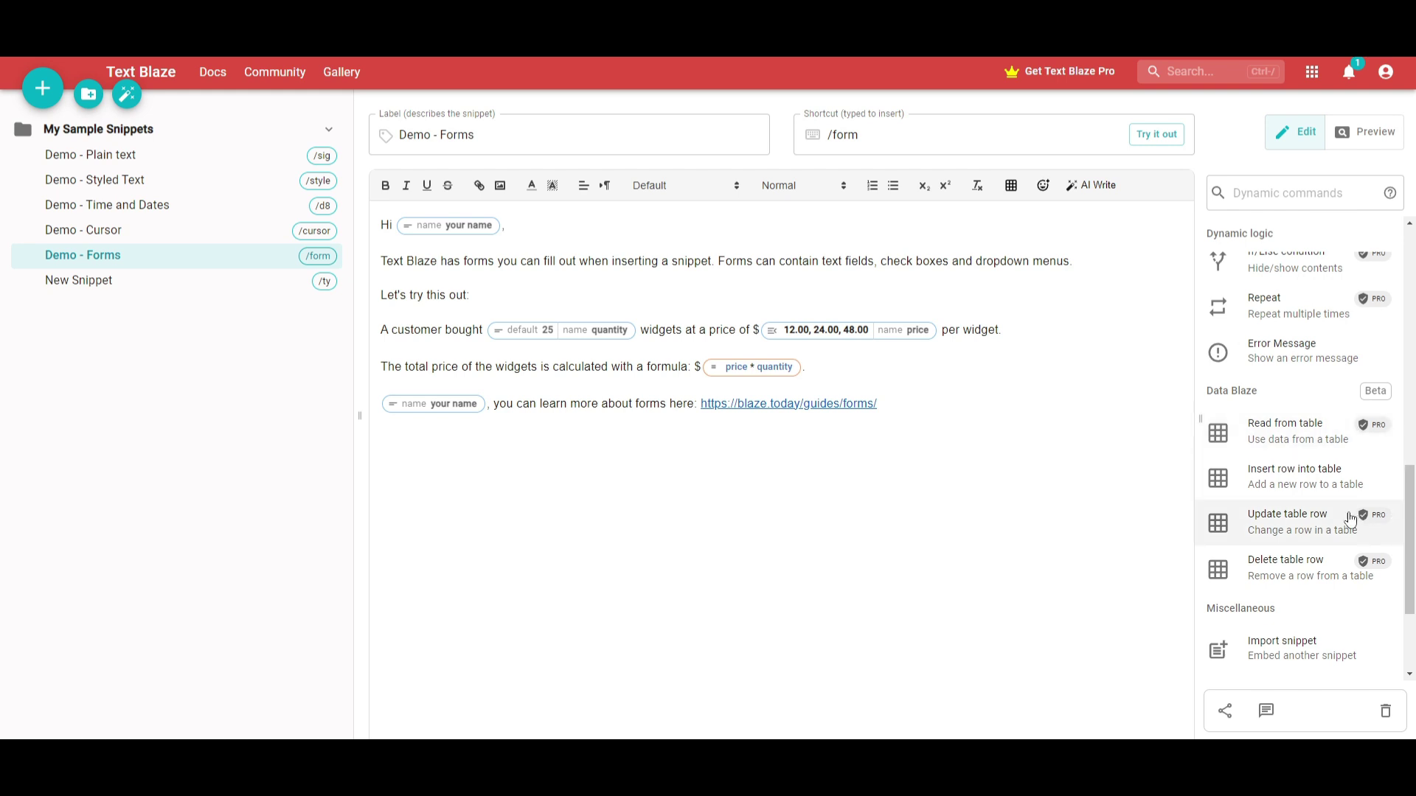
{"action": "scroll", "coordinate": [1324, 502], "scroll_direction": "down", "scroll_amount": 2}
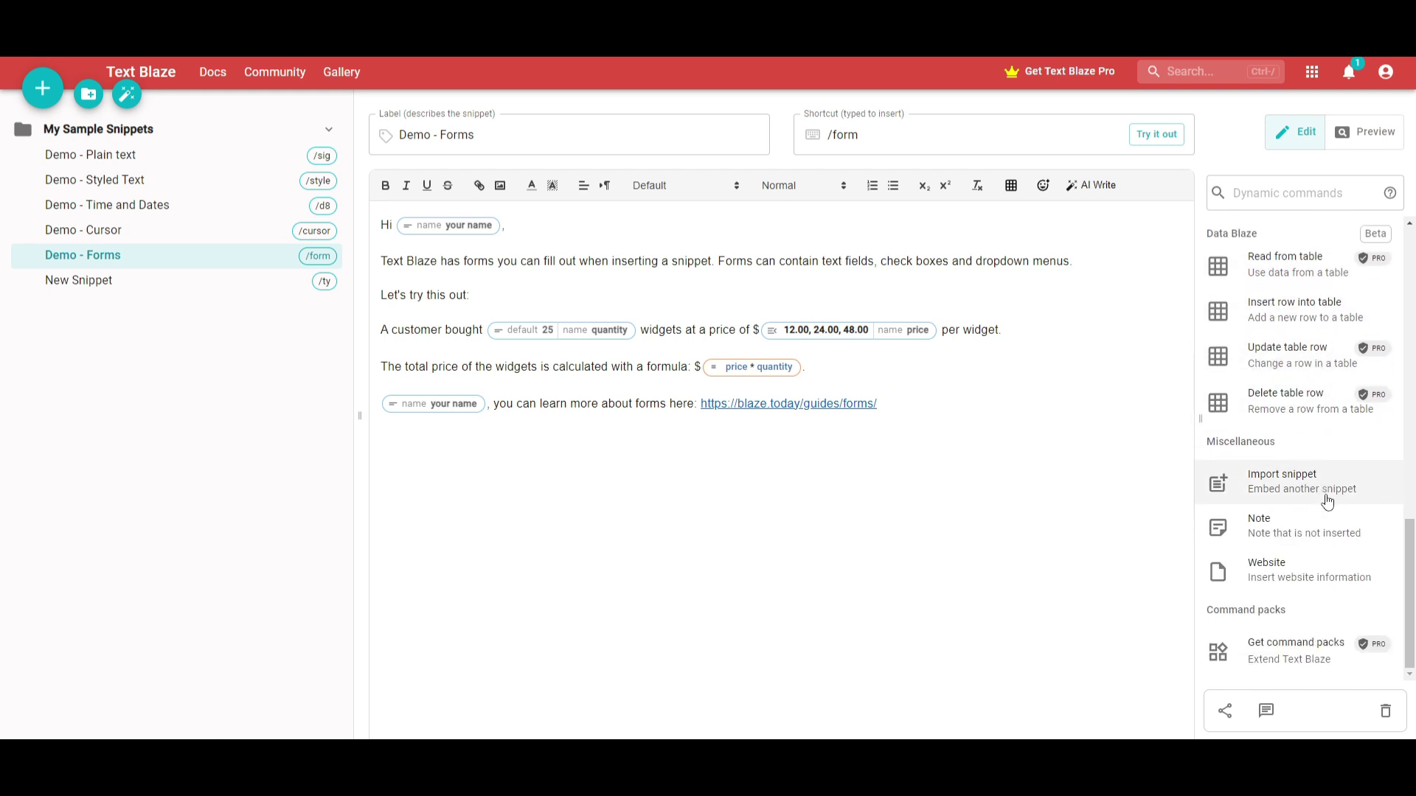
{"action": "scroll", "coordinate": [1311, 494], "scroll_direction": "up", "scroll_amount": 10}
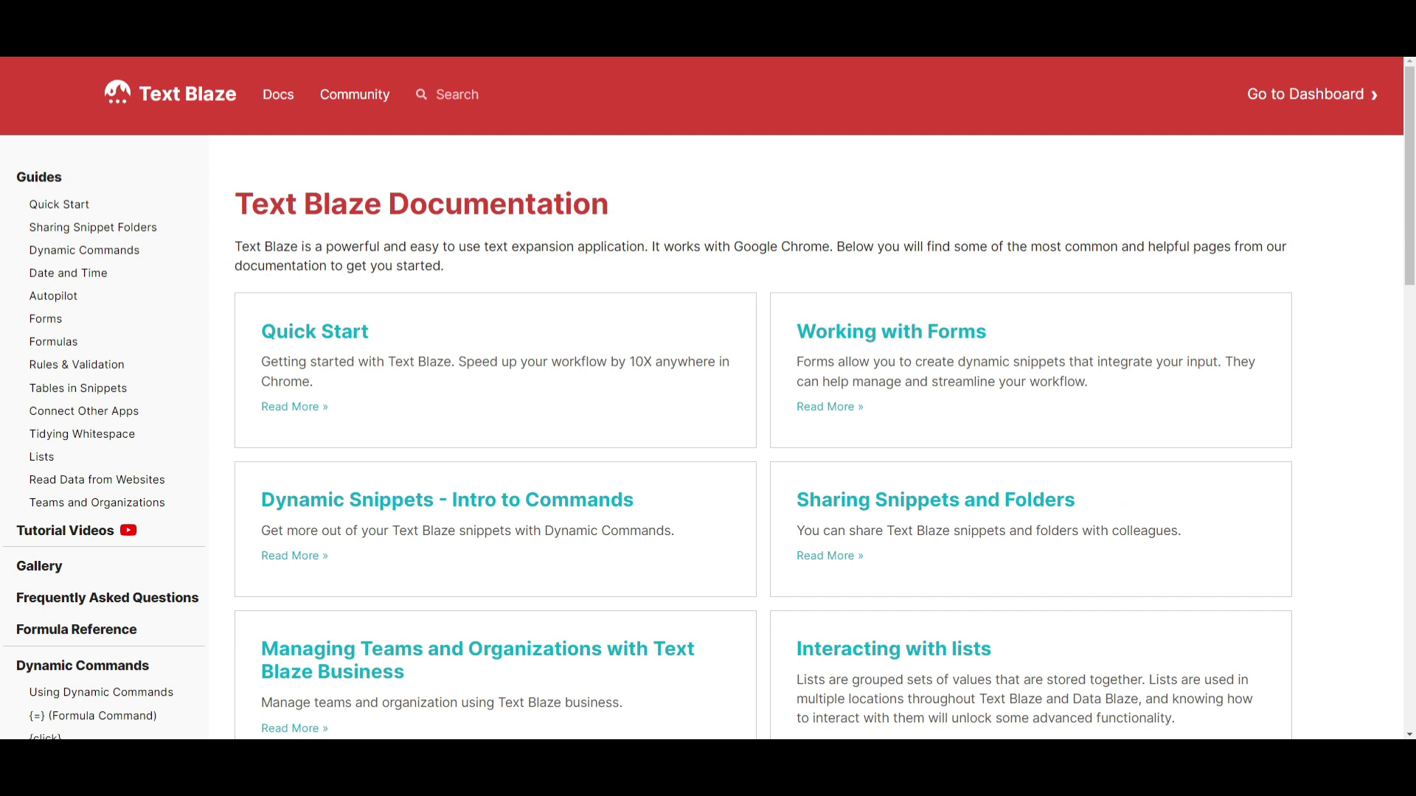
- Skim the guide topics on the Text Blaze Documentation overview page
{"action": "scroll", "coordinate": [531, 309], "scroll_direction": "down", "scroll_amount": 1}
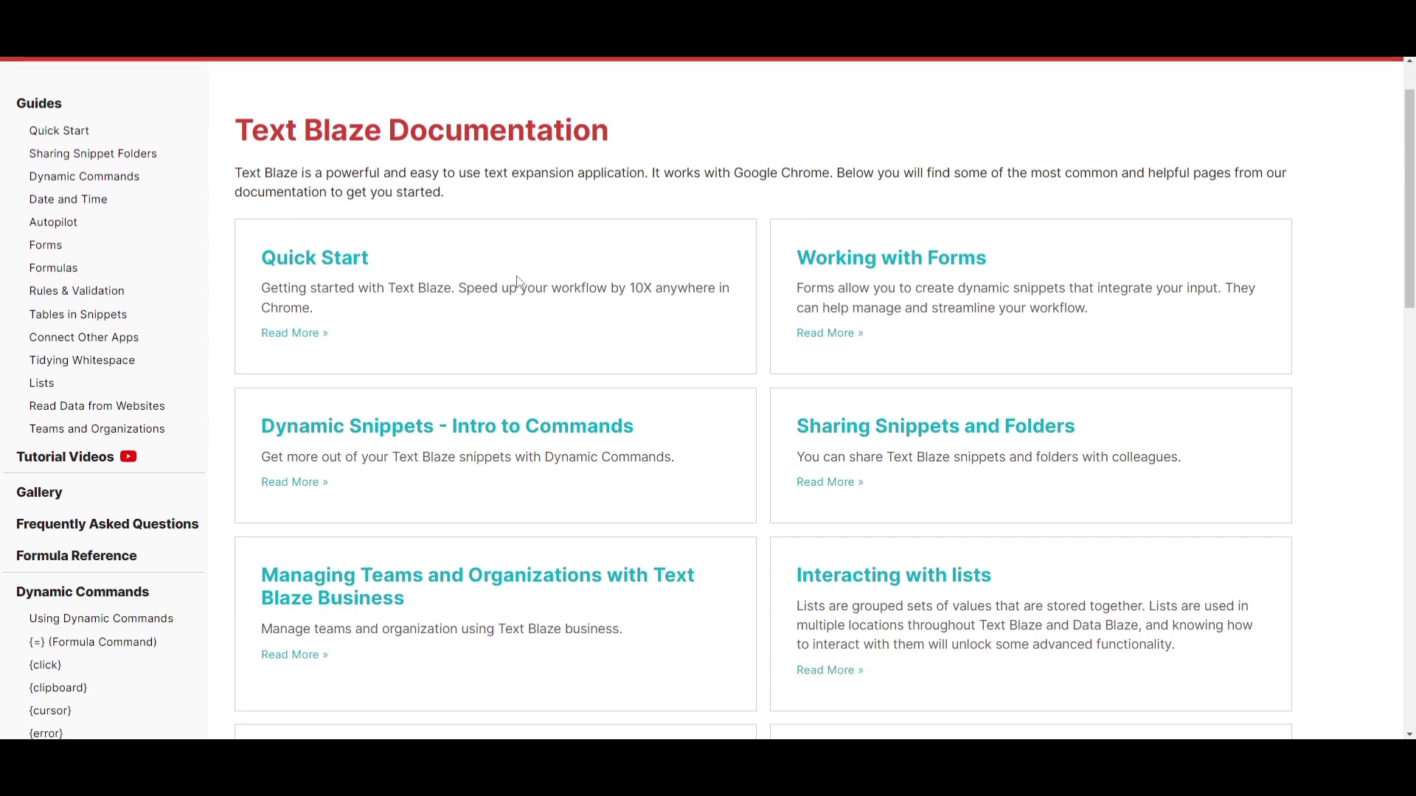
{"action": "scroll", "coordinate": [531, 310], "scroll_direction": "down", "scroll_amount": 1}
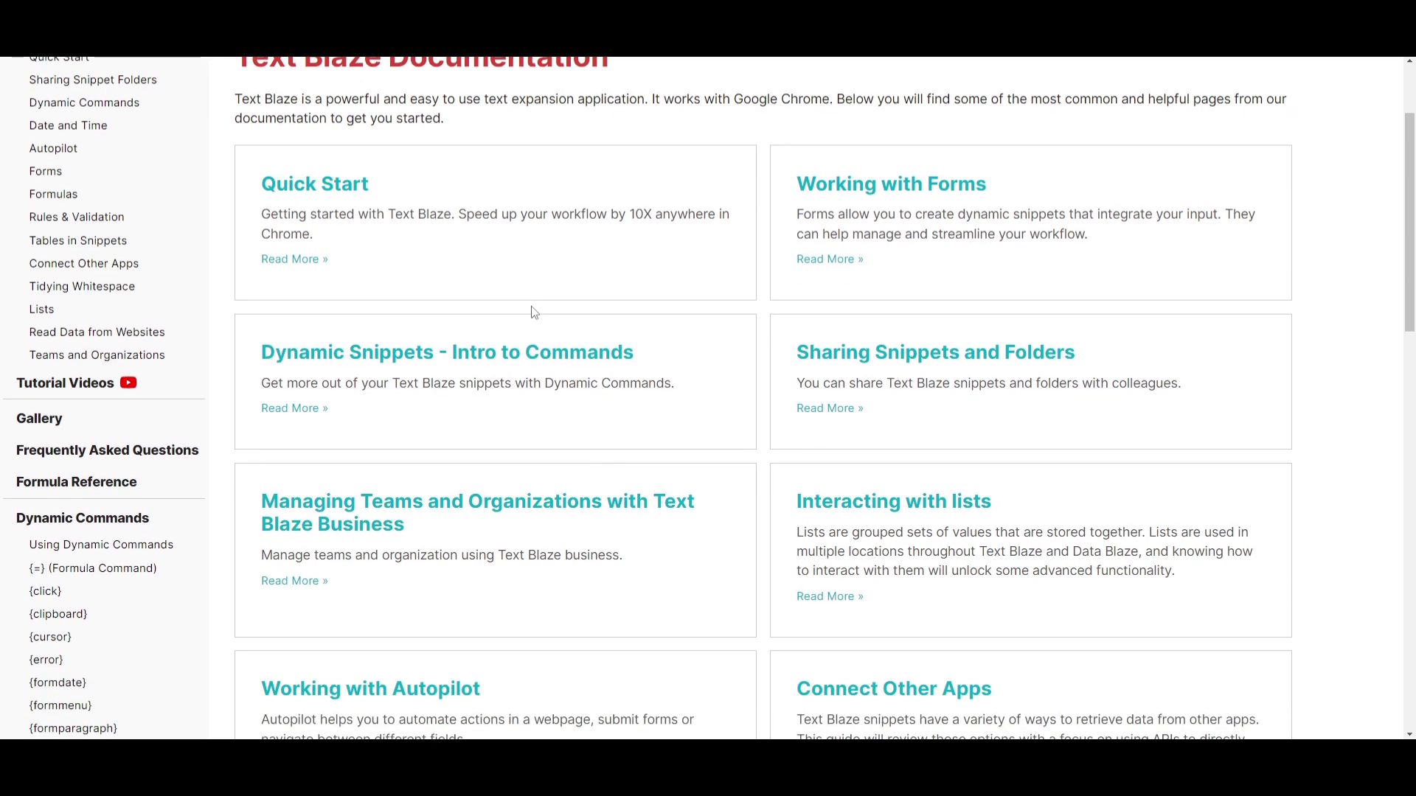
{"action": "scroll", "coordinate": [535, 312], "scroll_direction": "up", "scroll_amount": 2}
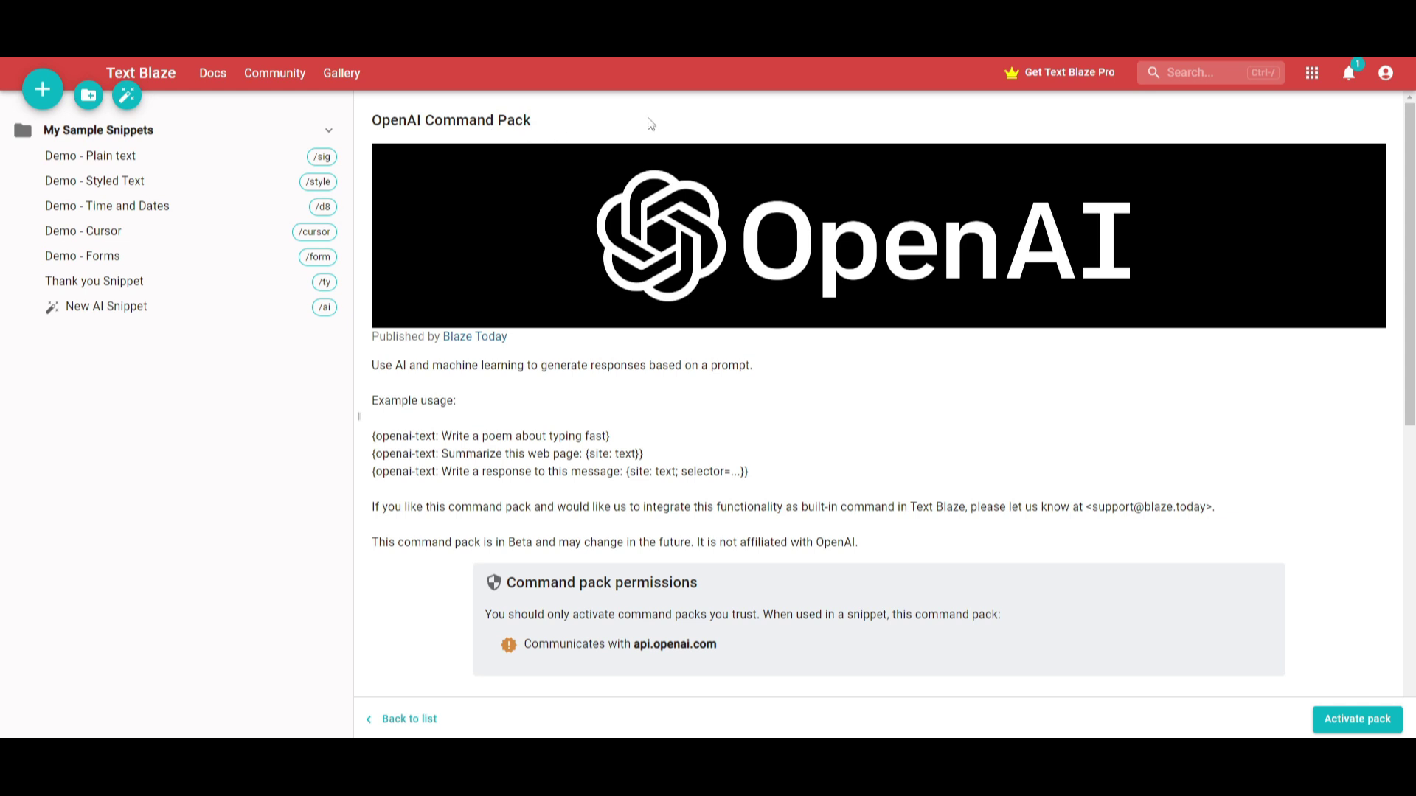
- Review the OpenAI Command Pack's permissions and Generate Text command, and activate the pack
{"action": "scroll", "coordinate": [1010, 290], "scroll_direction": "down", "scroll_amount": 2}
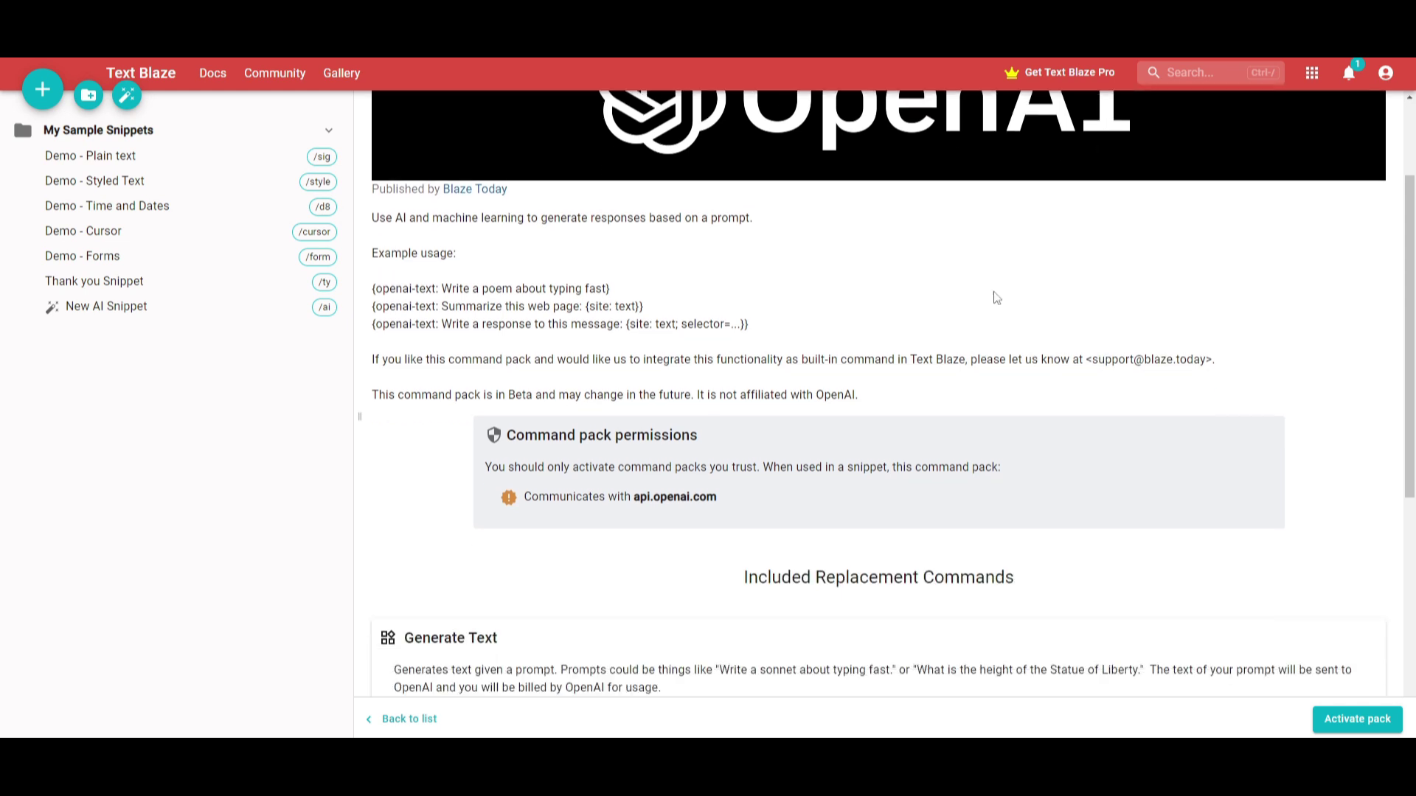
{"action": "scroll", "coordinate": [885, 305], "scroll_direction": "down", "scroll_amount": 3}
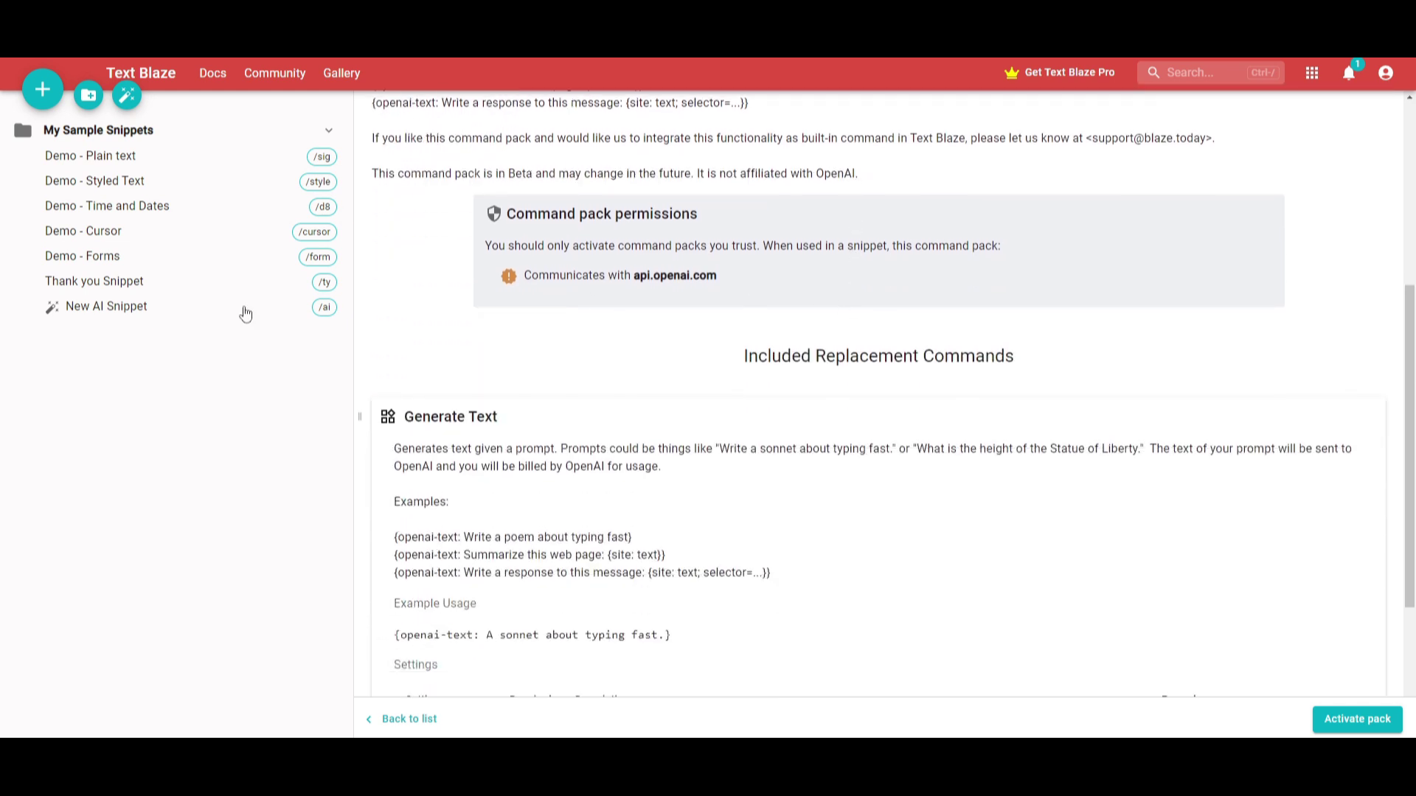
{"action": "scroll", "coordinate": [615, 440], "scroll_direction": "down", "scroll_amount": 3}
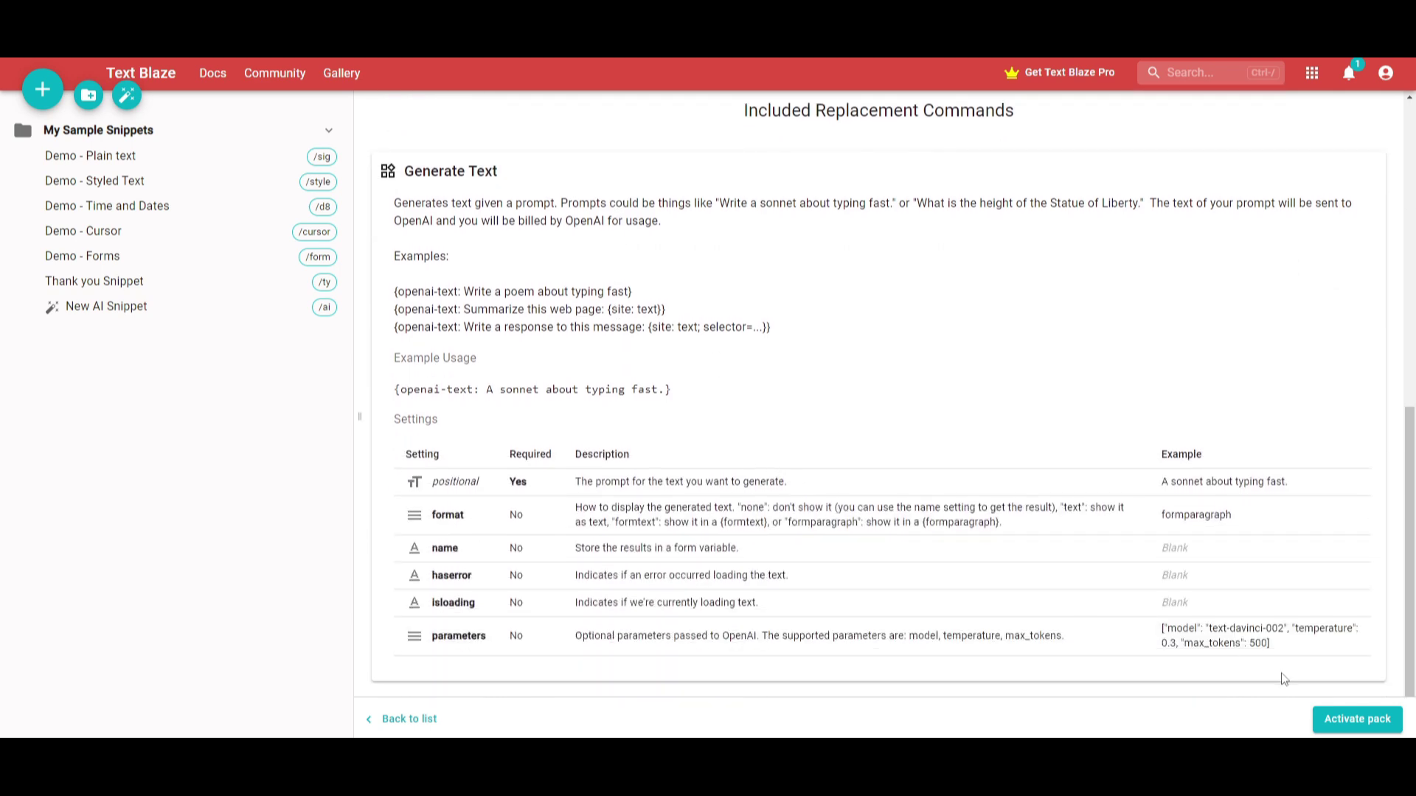
{"action": "left_click", "coordinate": [1342, 720]}
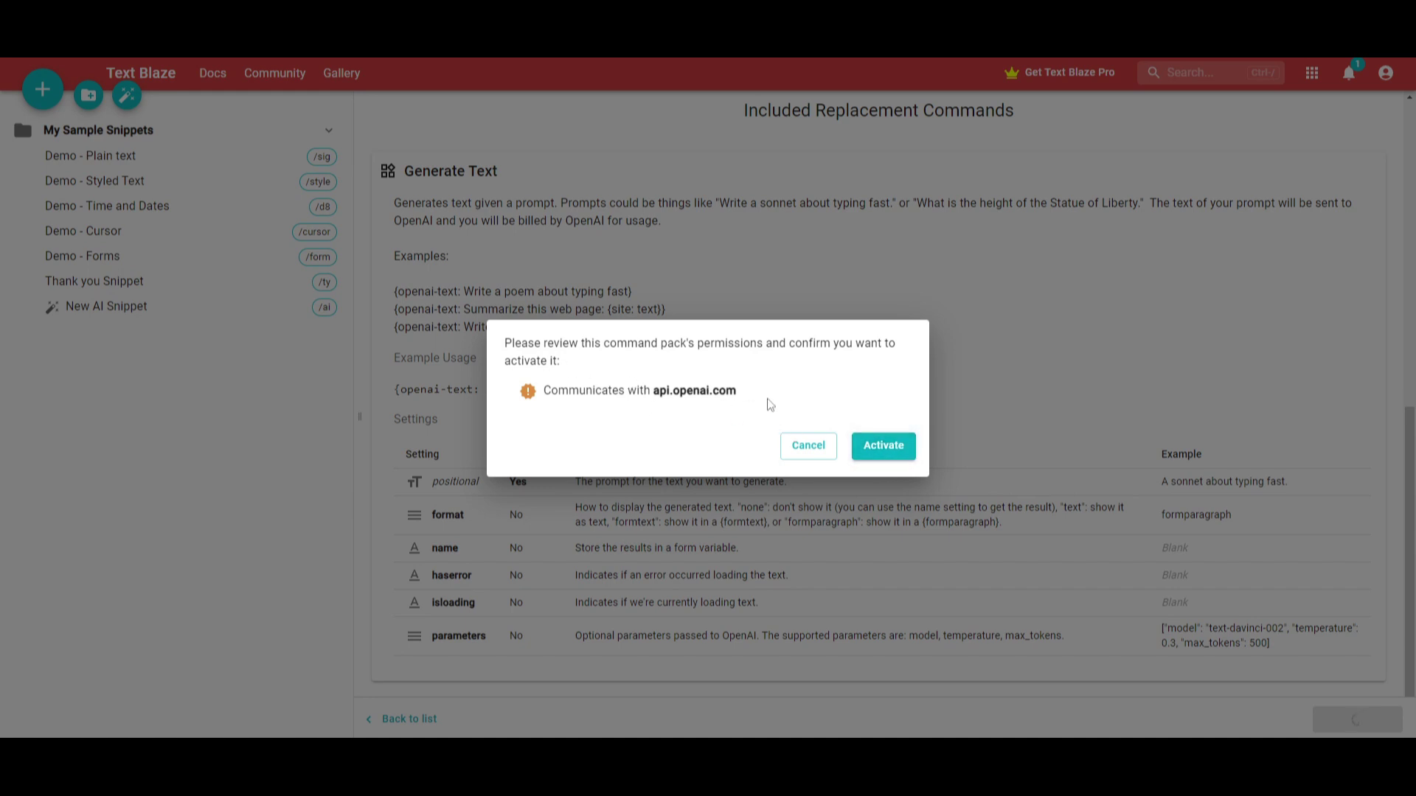
{"action": "left_click", "coordinate": [876, 447]}
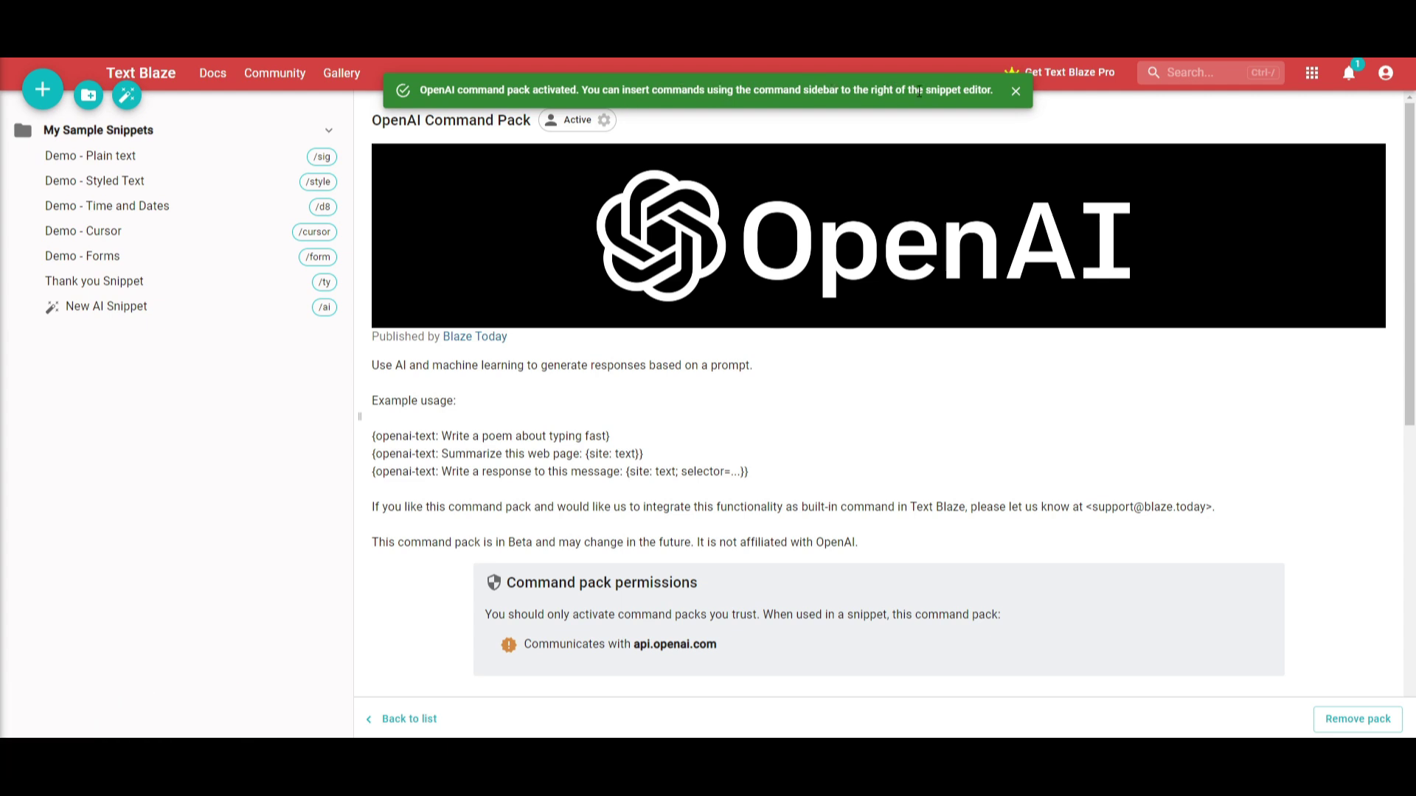
{"action": "scroll", "coordinate": [977, 311], "scroll_direction": "down", "scroll_amount": 7}
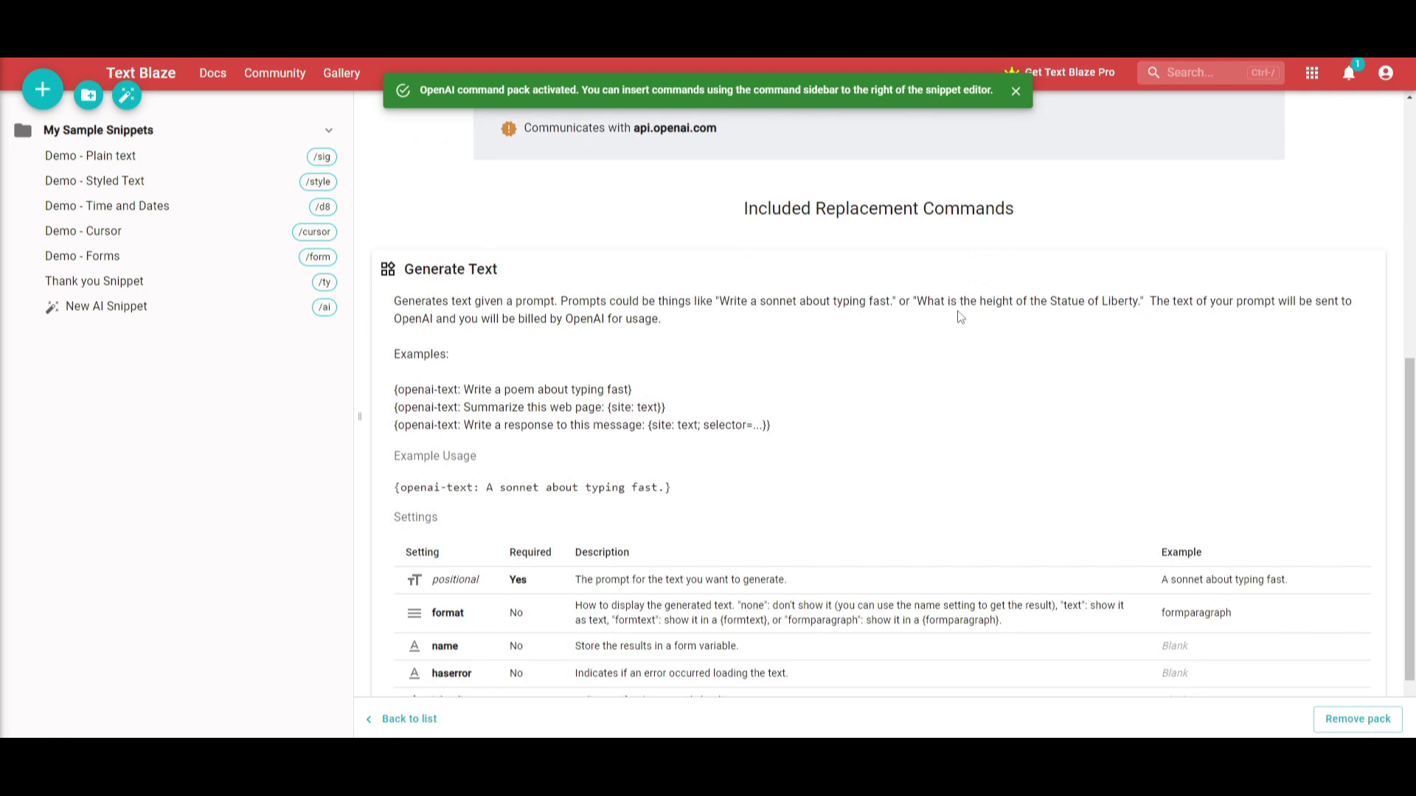
{"action": "scroll", "coordinate": [979, 286], "scroll_direction": "down", "scroll_amount": 2}
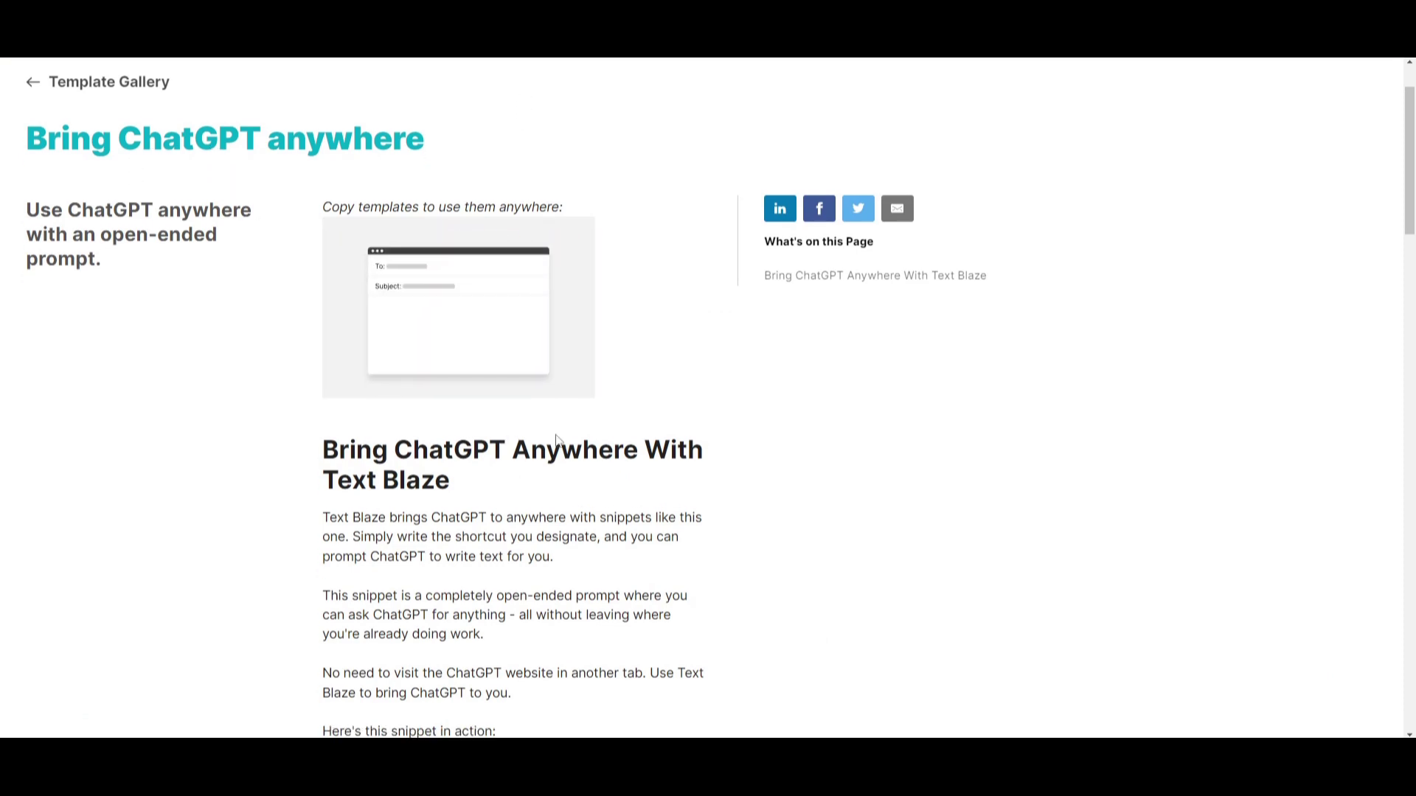
- Read through the Bring ChatGPT anywhere template page, including its demo, sample snippet and try-out note
{"action": "scroll", "coordinate": [660, 408], "scroll_direction": "down", "scroll_amount": 3}
{"action": "scroll", "coordinate": [846, 400], "scroll_direction": "down", "scroll_amount": 1}
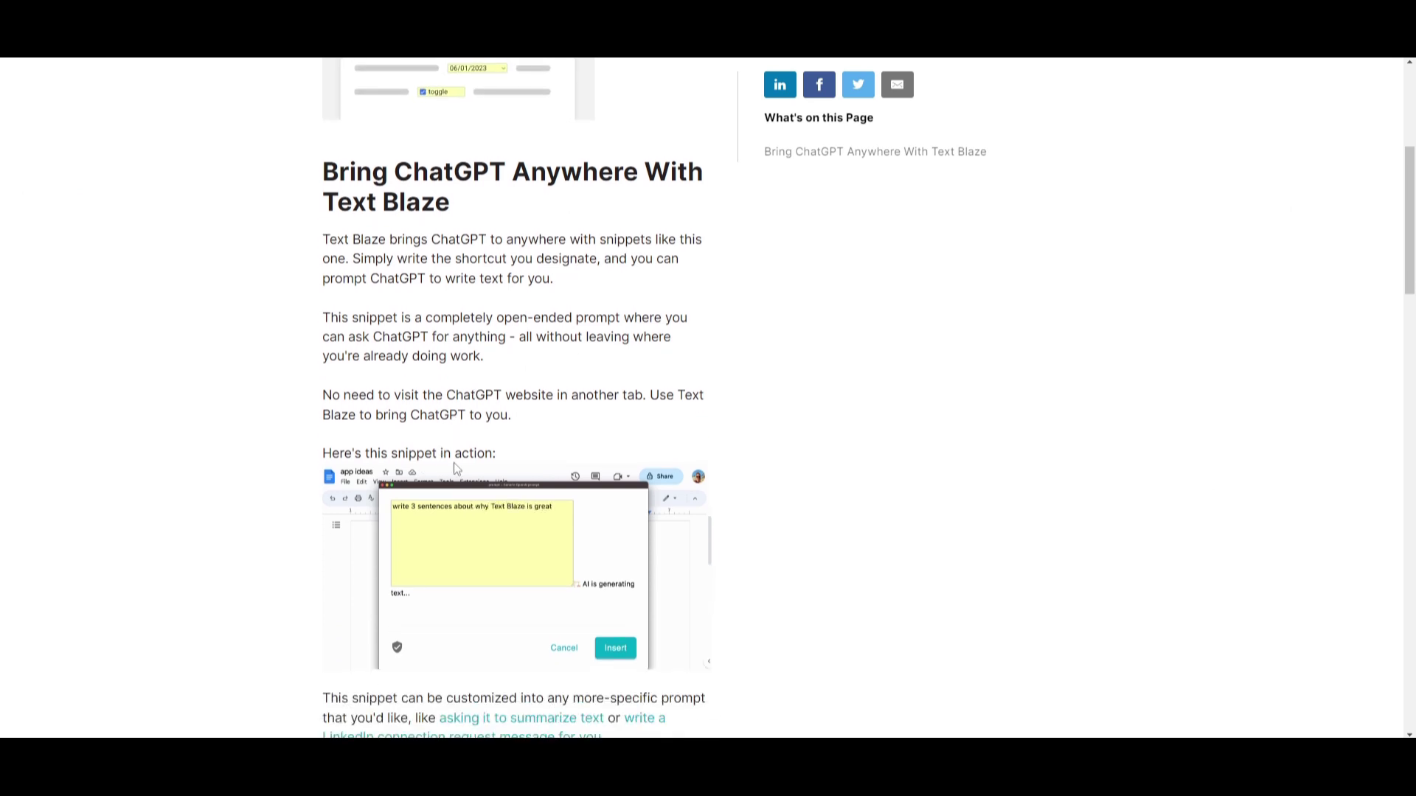
{"action": "scroll", "coordinate": [489, 490], "scroll_direction": "down", "scroll_amount": 2}
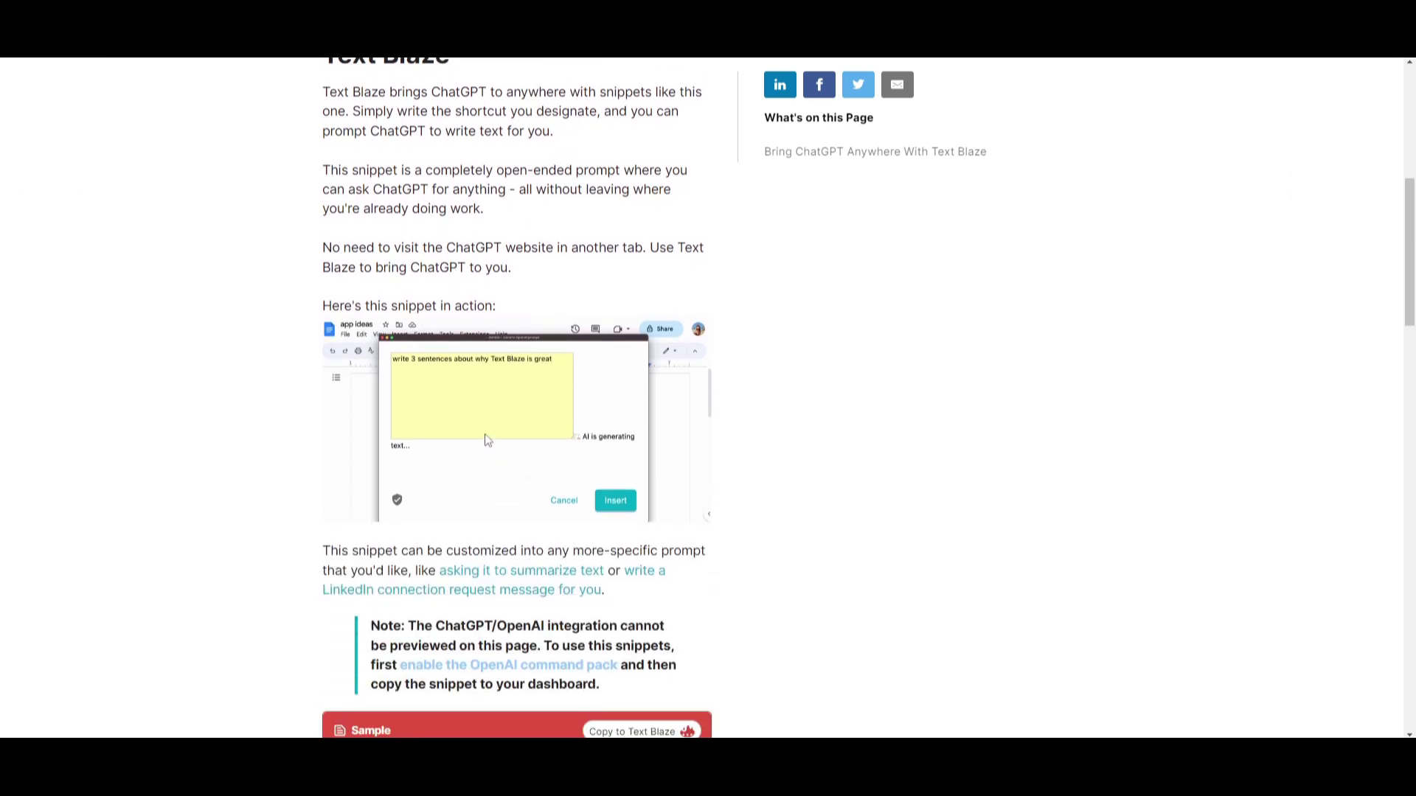
{"action": "scroll", "coordinate": [486, 440], "scroll_direction": "down", "scroll_amount": 5}
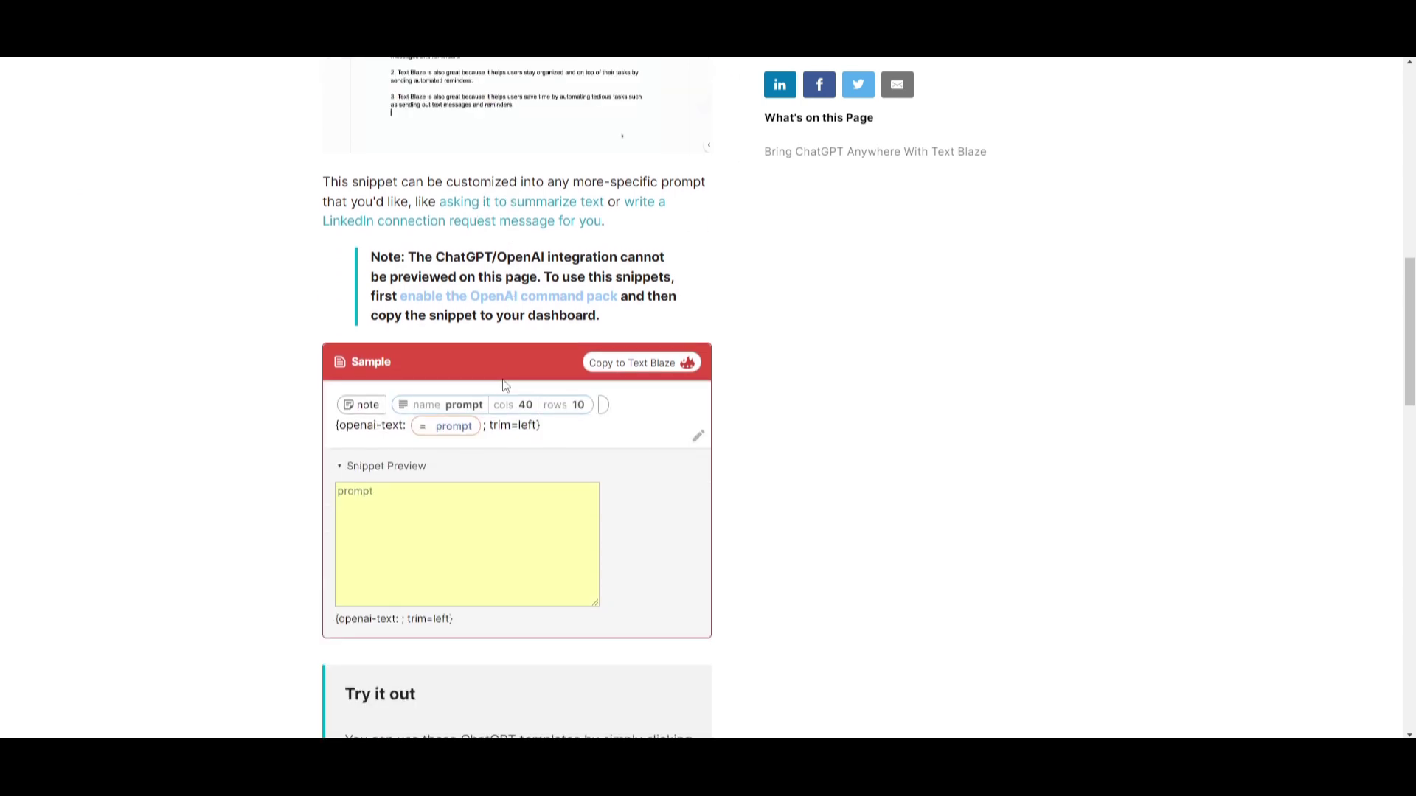
{"action": "scroll", "coordinate": [504, 385], "scroll_direction": "down", "scroll_amount": 3}
{"action": "scroll", "coordinate": [505, 369], "scroll_direction": "down", "scroll_amount": 1}
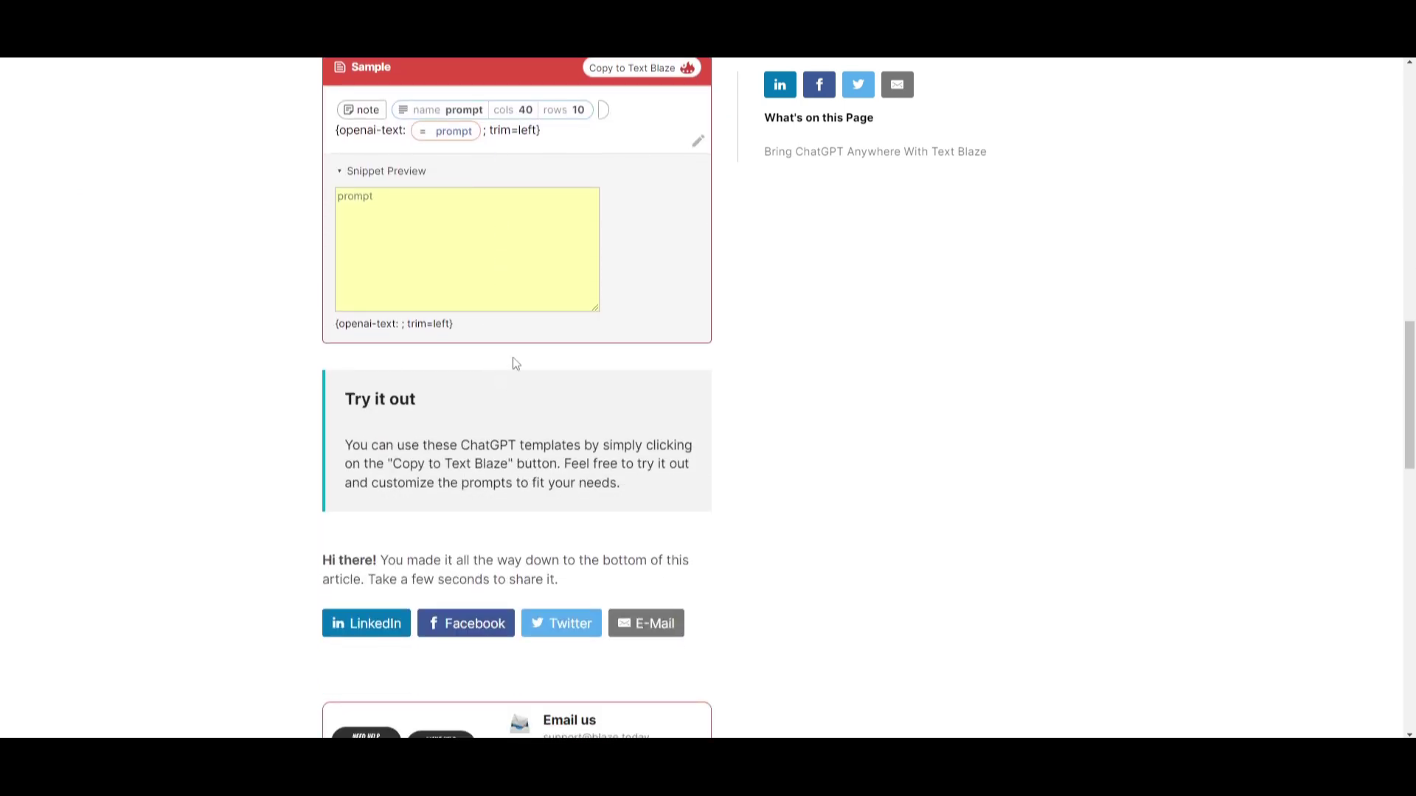
- Return to the GPT Prompt Templates gallery and look over its upper template cards
{"action": "key", "text": "alt+Left"}
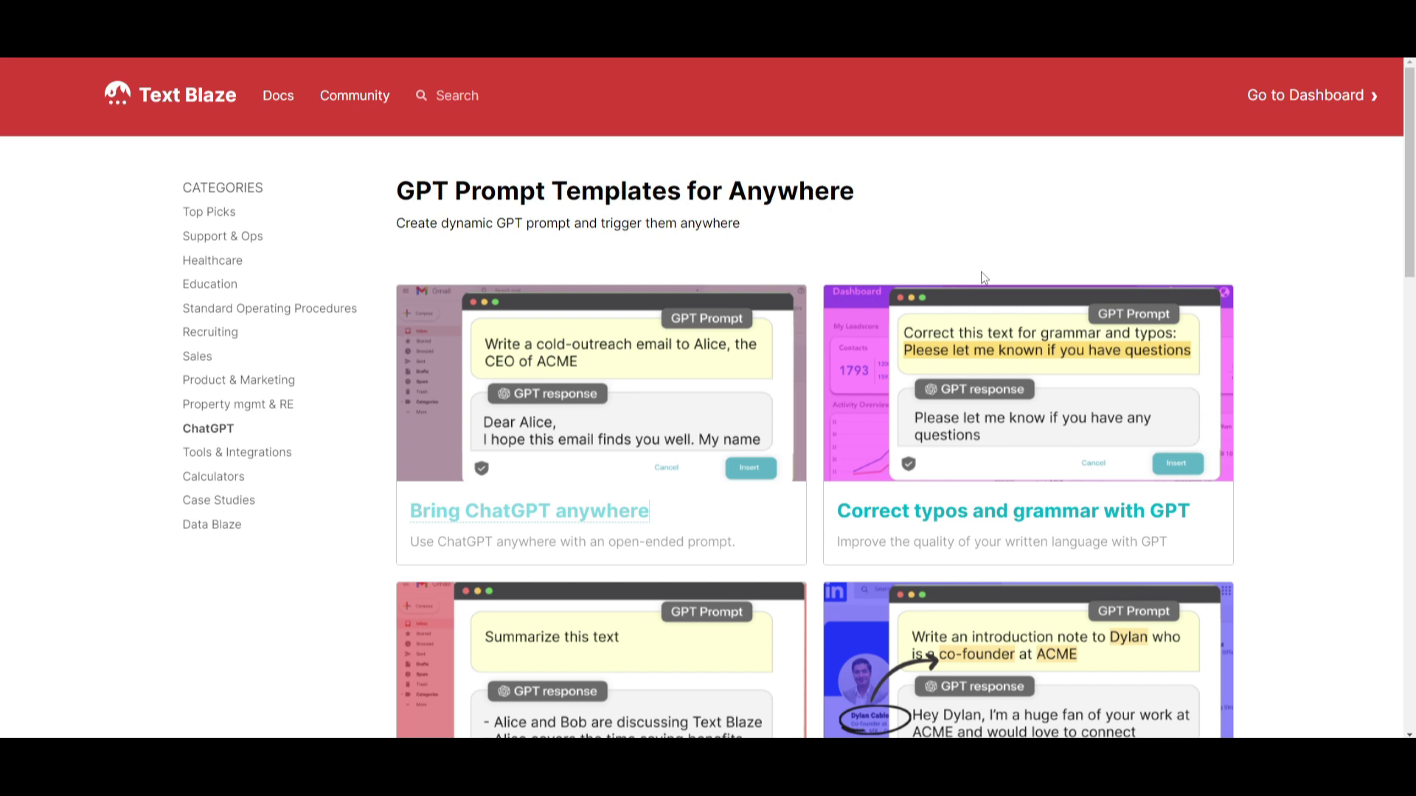
{"action": "scroll", "coordinate": [784, 243], "scroll_direction": "down", "scroll_amount": 3}
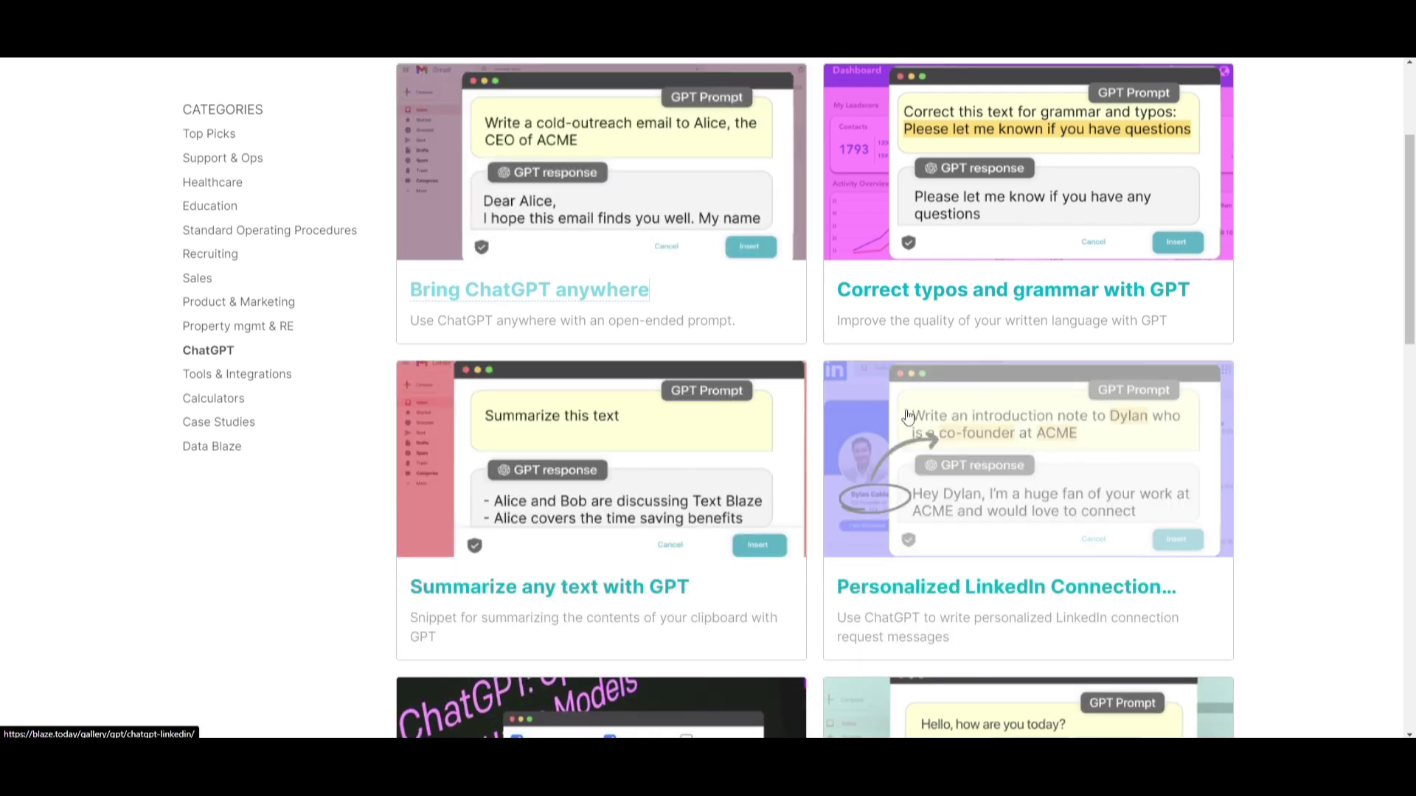
{"action": "scroll", "coordinate": [1248, 601], "scroll_direction": "down", "scroll_amount": 2}
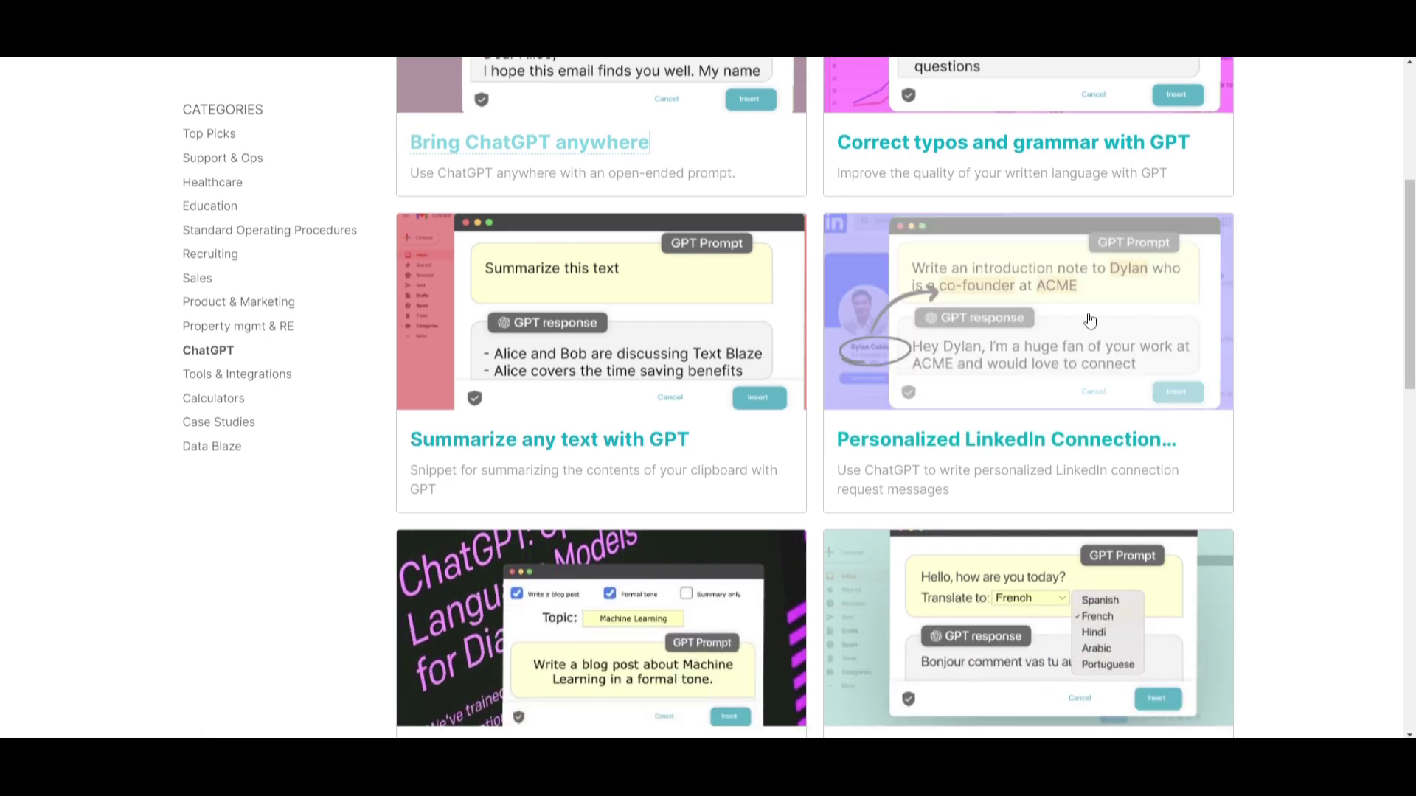
{"action": "scroll", "coordinate": [1033, 277], "scroll_direction": "down", "scroll_amount": 2}
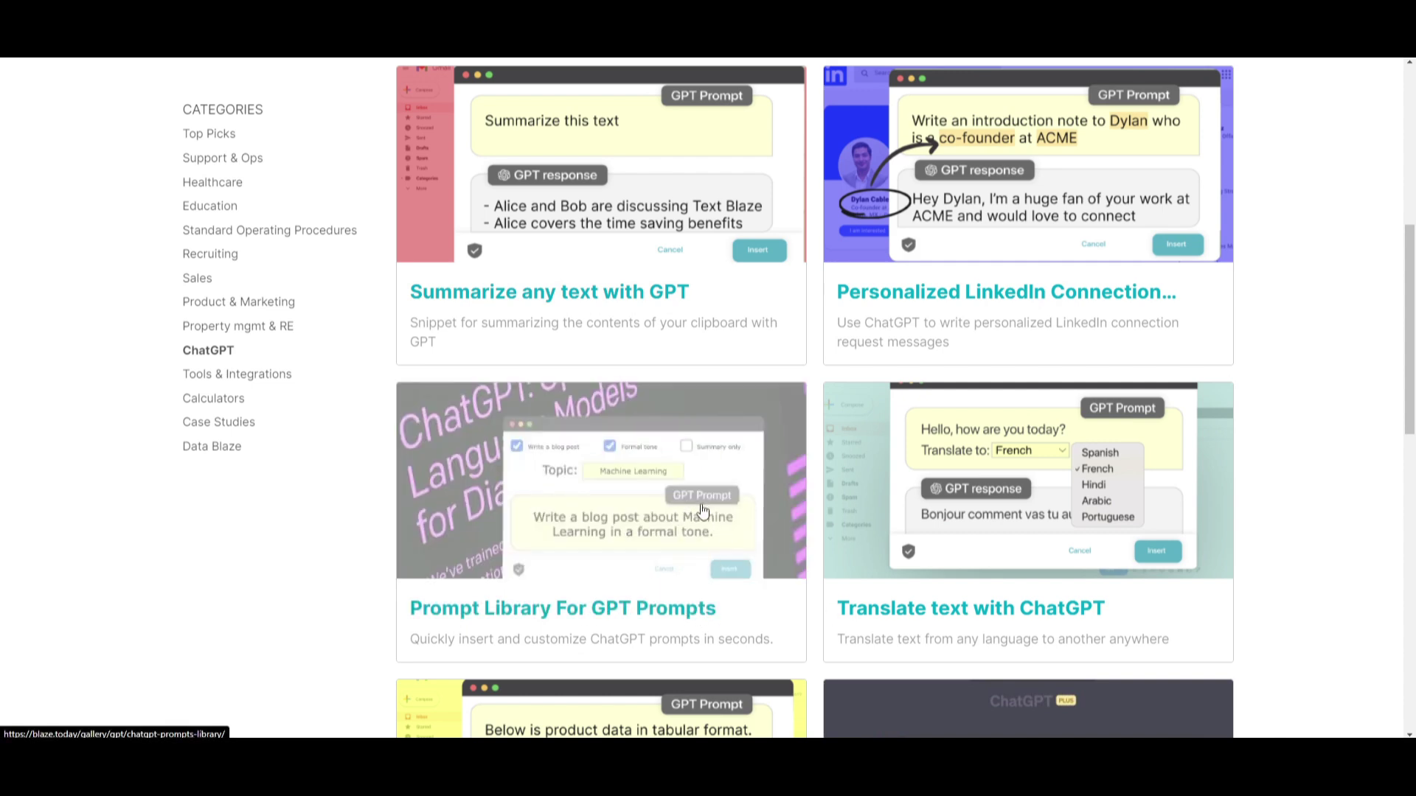
- Open the Prompt Library For GPT Prompts template and skim how it manages and customizes prompts
{"action": "left_click", "coordinate": [800, 502]}
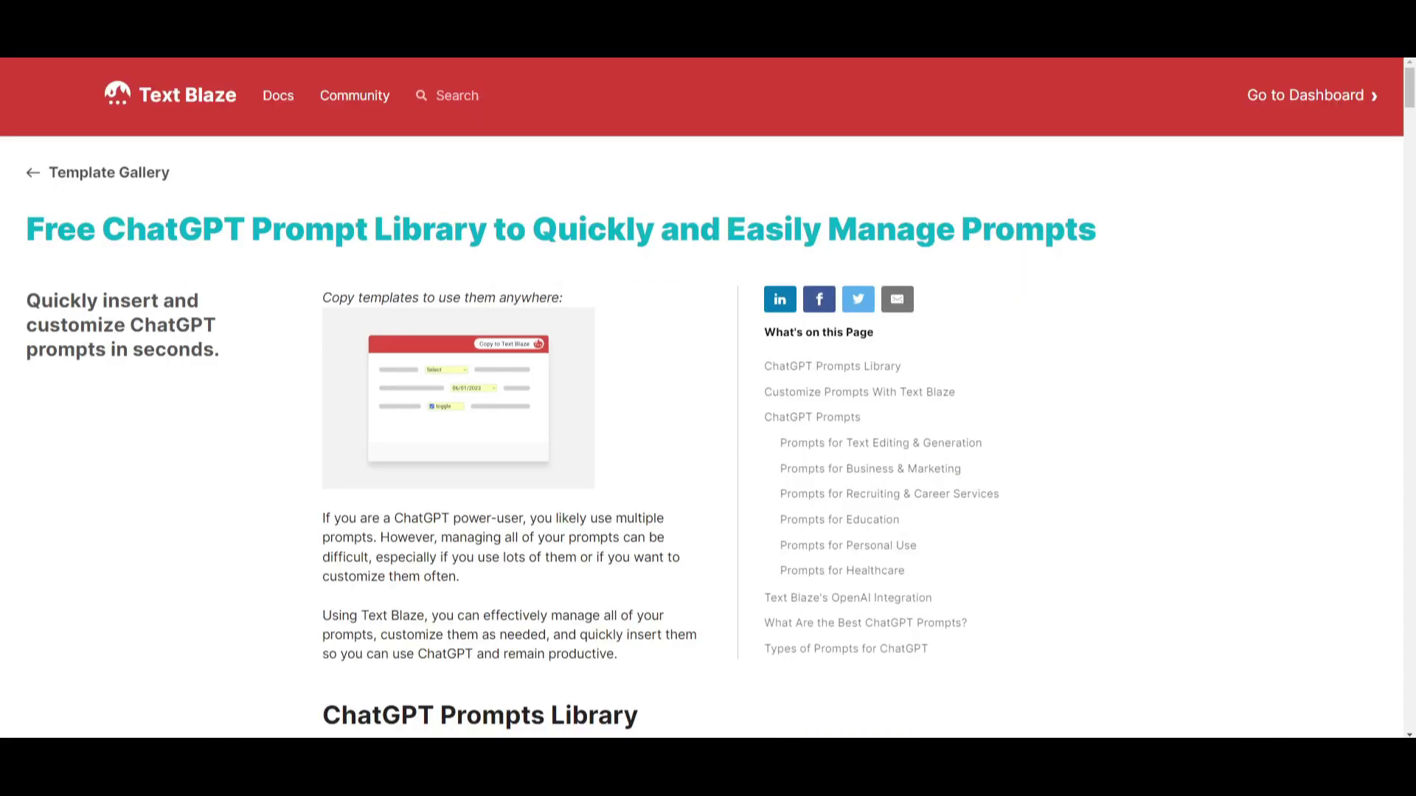
{"action": "scroll", "coordinate": [405, 231], "scroll_direction": "down", "scroll_amount": 3}
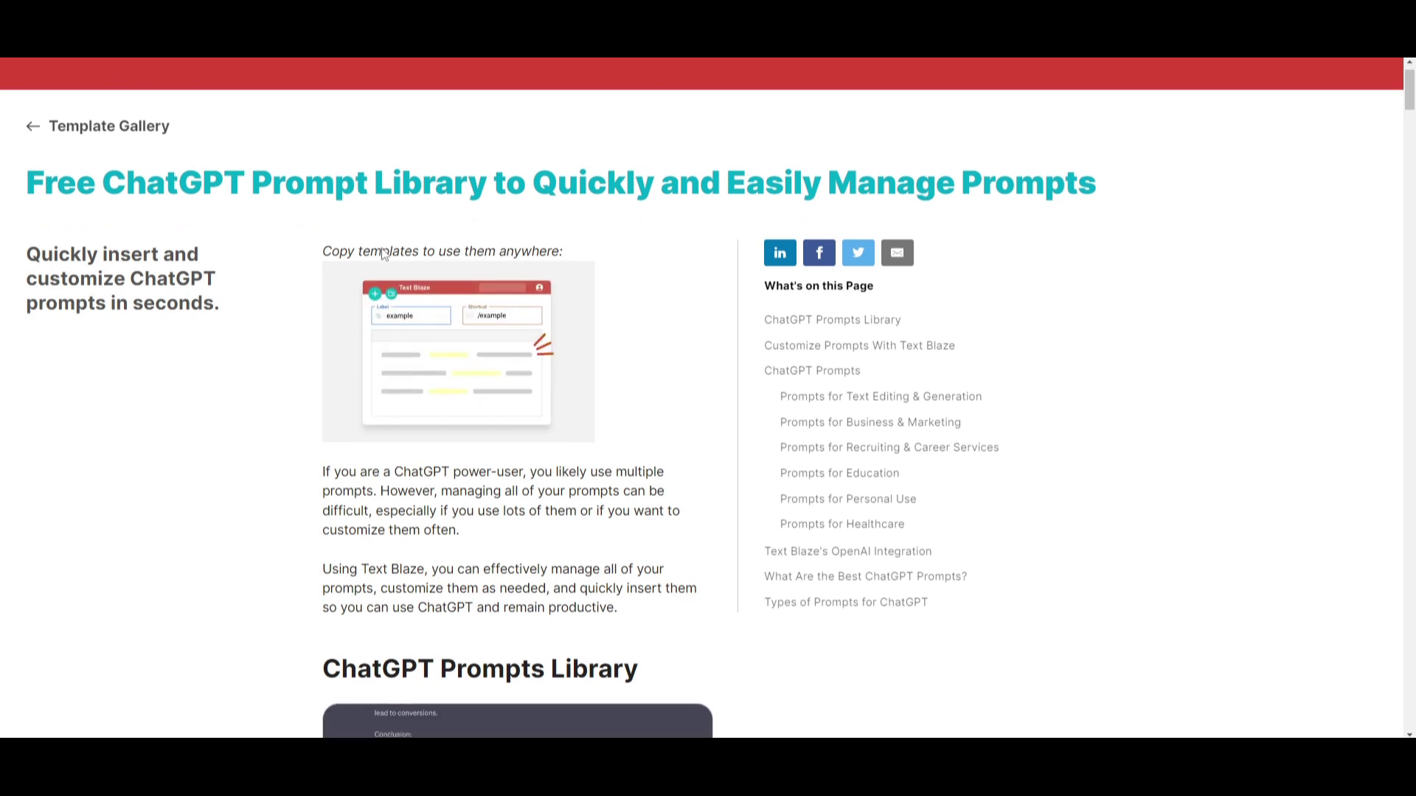
{"action": "scroll", "coordinate": [434, 333], "scroll_direction": "down", "scroll_amount": 2}
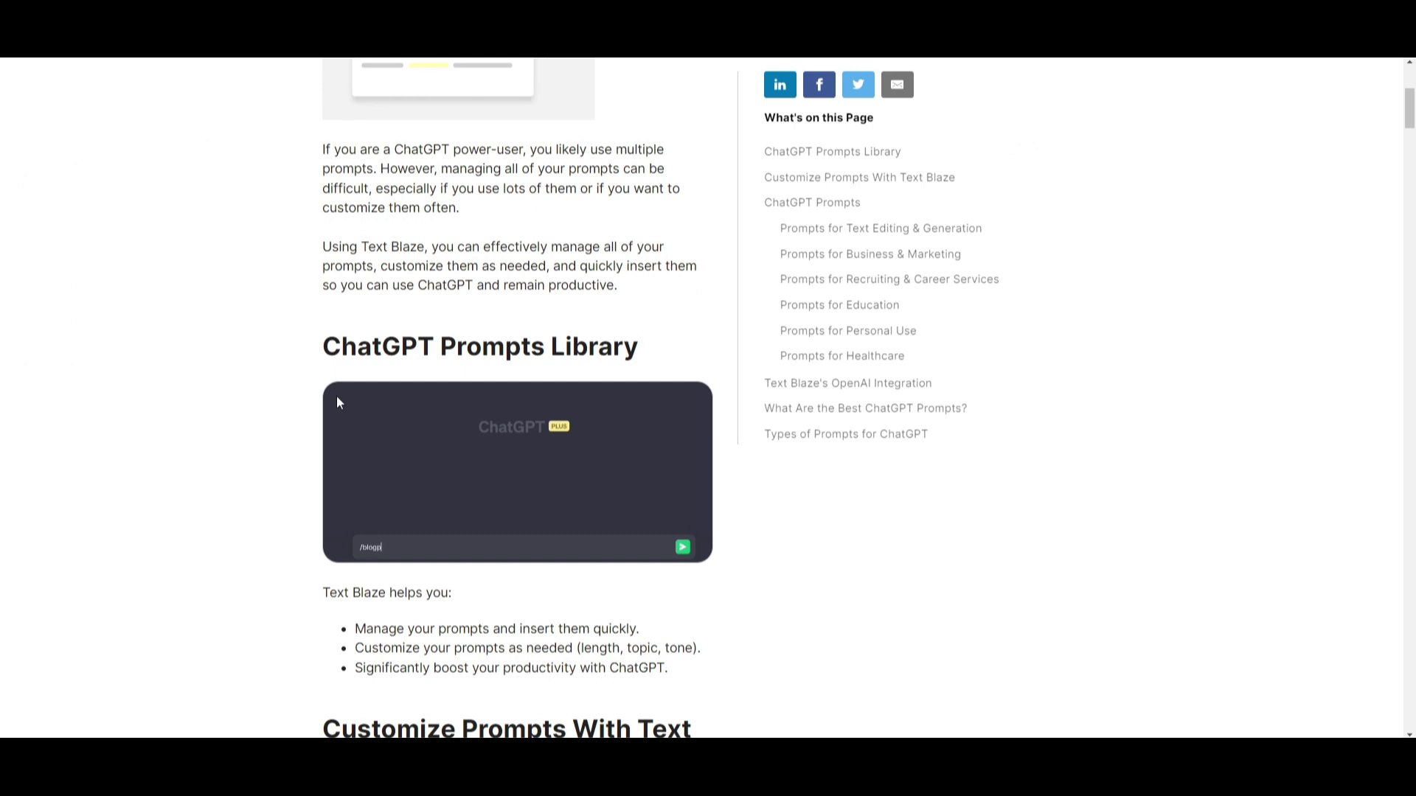
{"action": "scroll", "coordinate": [334, 397], "scroll_direction": "down", "scroll_amount": 2}
{"action": "scroll", "coordinate": [467, 402], "scroll_direction": "down", "scroll_amount": 7}
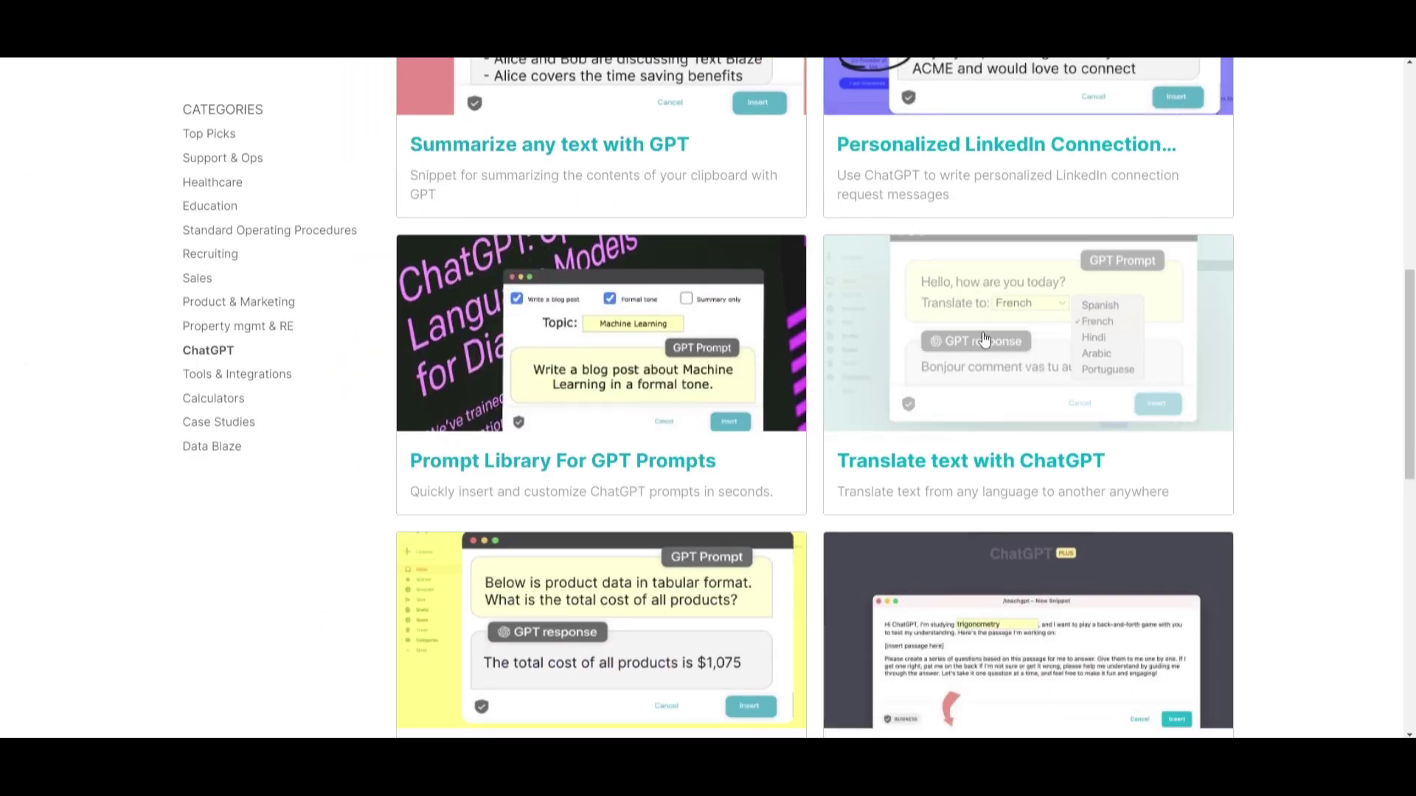
- Browse the remaining ChatGPT templates in the gallery, down to Analyze Data Blaze data and GPT Prompts For Educators
{"action": "scroll", "coordinate": [1164, 367], "scroll_direction": "down", "scroll_amount": 2}
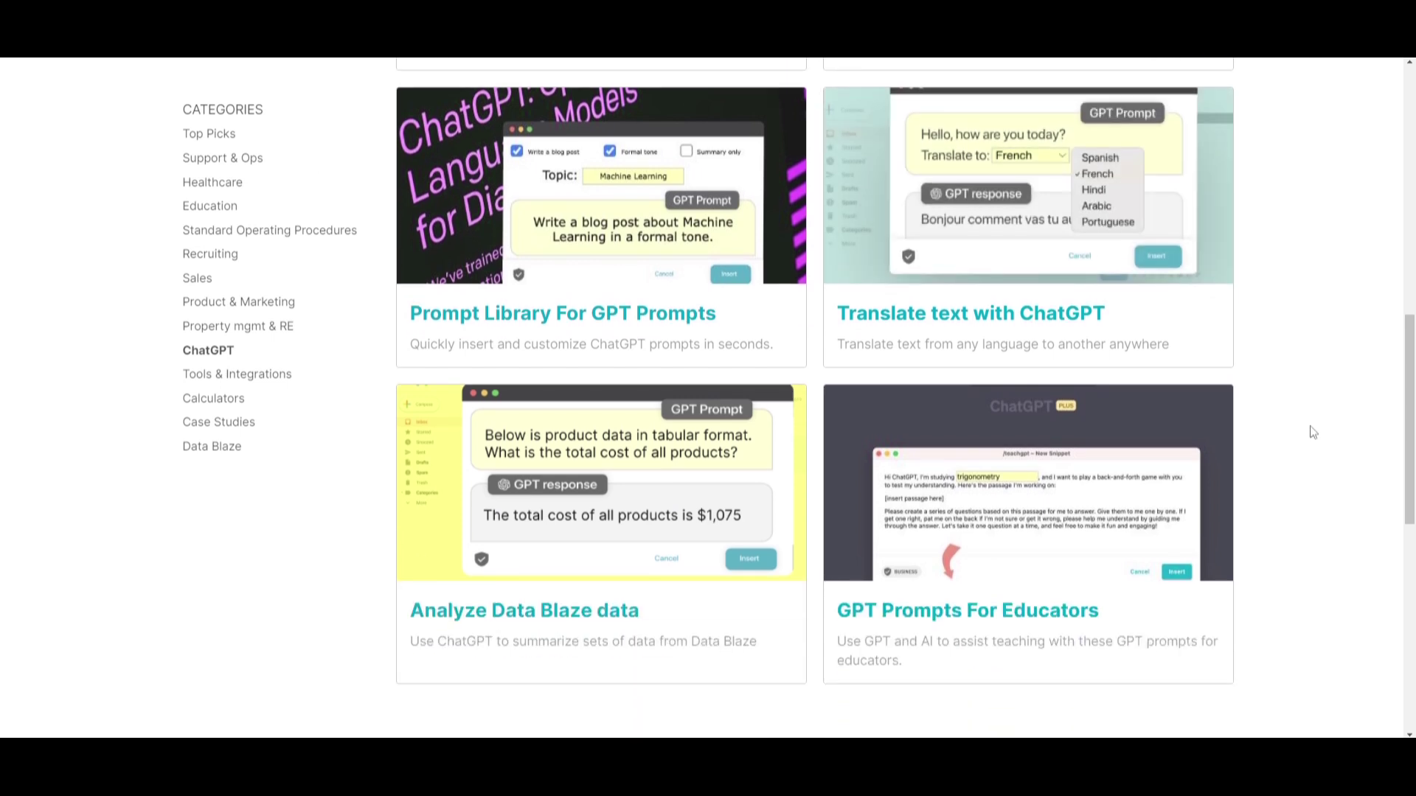
{"action": "scroll", "coordinate": [457, 274], "scroll_direction": "down", "scroll_amount": 1}
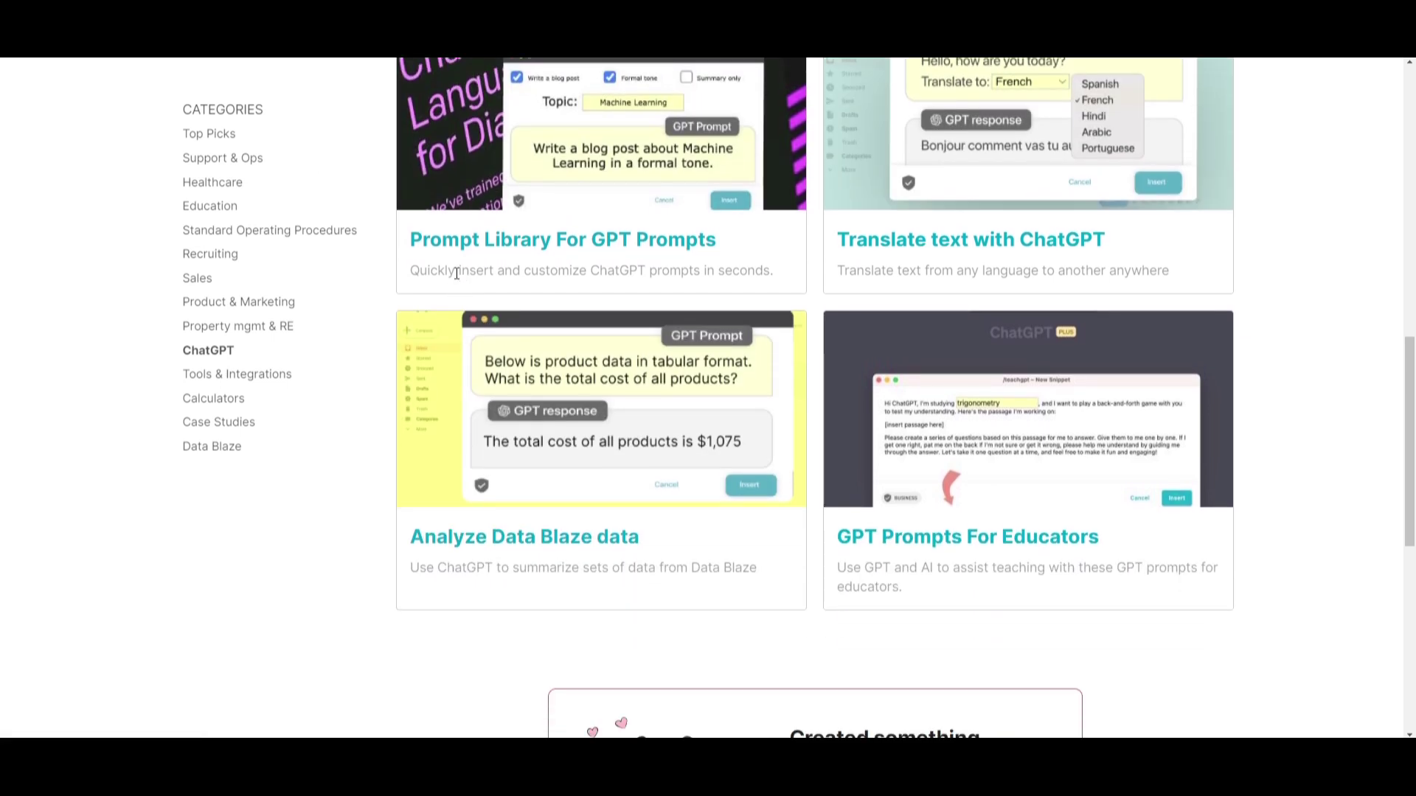
{"action": "scroll", "coordinate": [1044, 298], "scroll_direction": "down", "scroll_amount": 4}
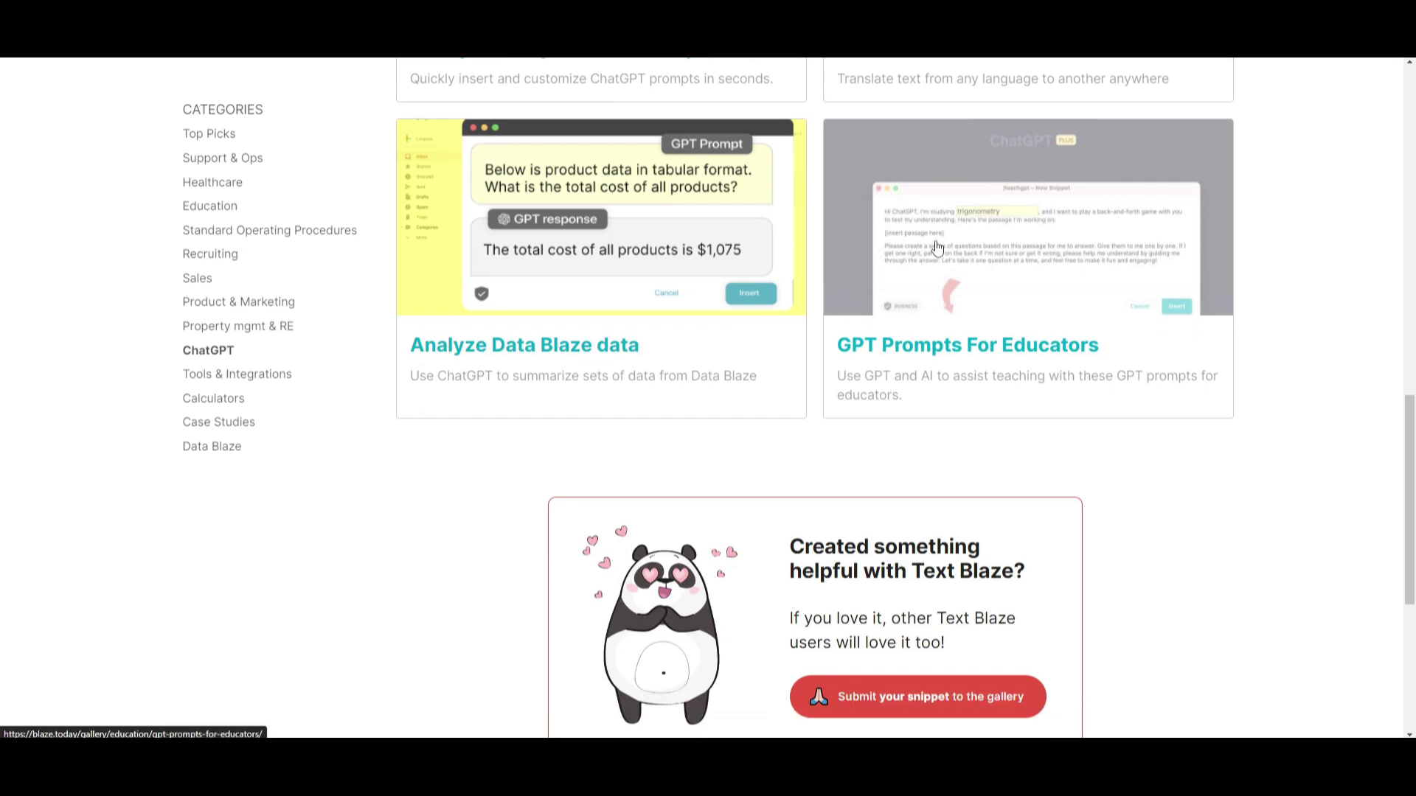
{"action": "scroll", "coordinate": [1032, 292], "scroll_direction": "up", "scroll_amount": 15}
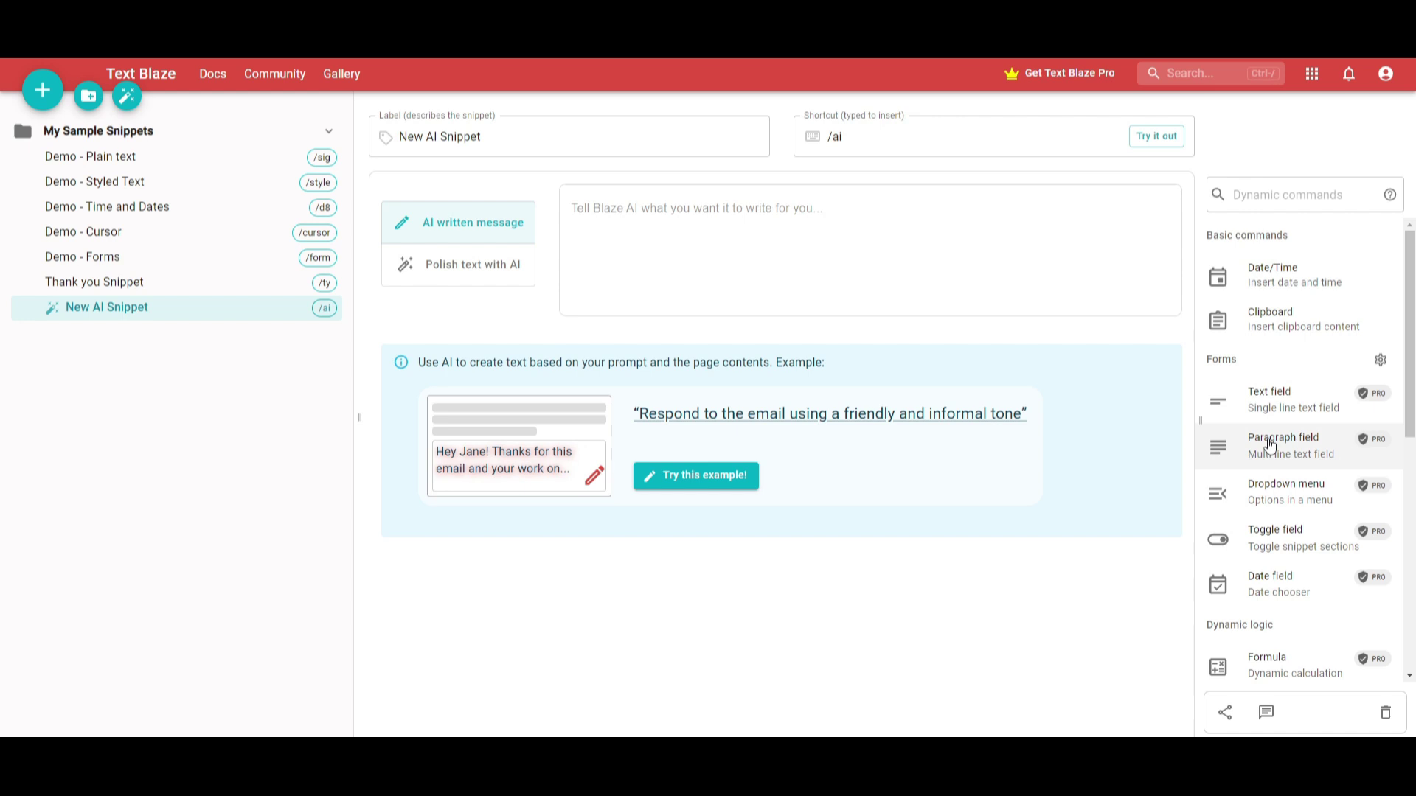
- From the New AI Snippet's dynamic commands, open the command packs catalogue and look over the packs offered besides OpenAI
{"action": "scroll", "coordinate": [1265, 440], "scroll_direction": "down", "scroll_amount": 5}
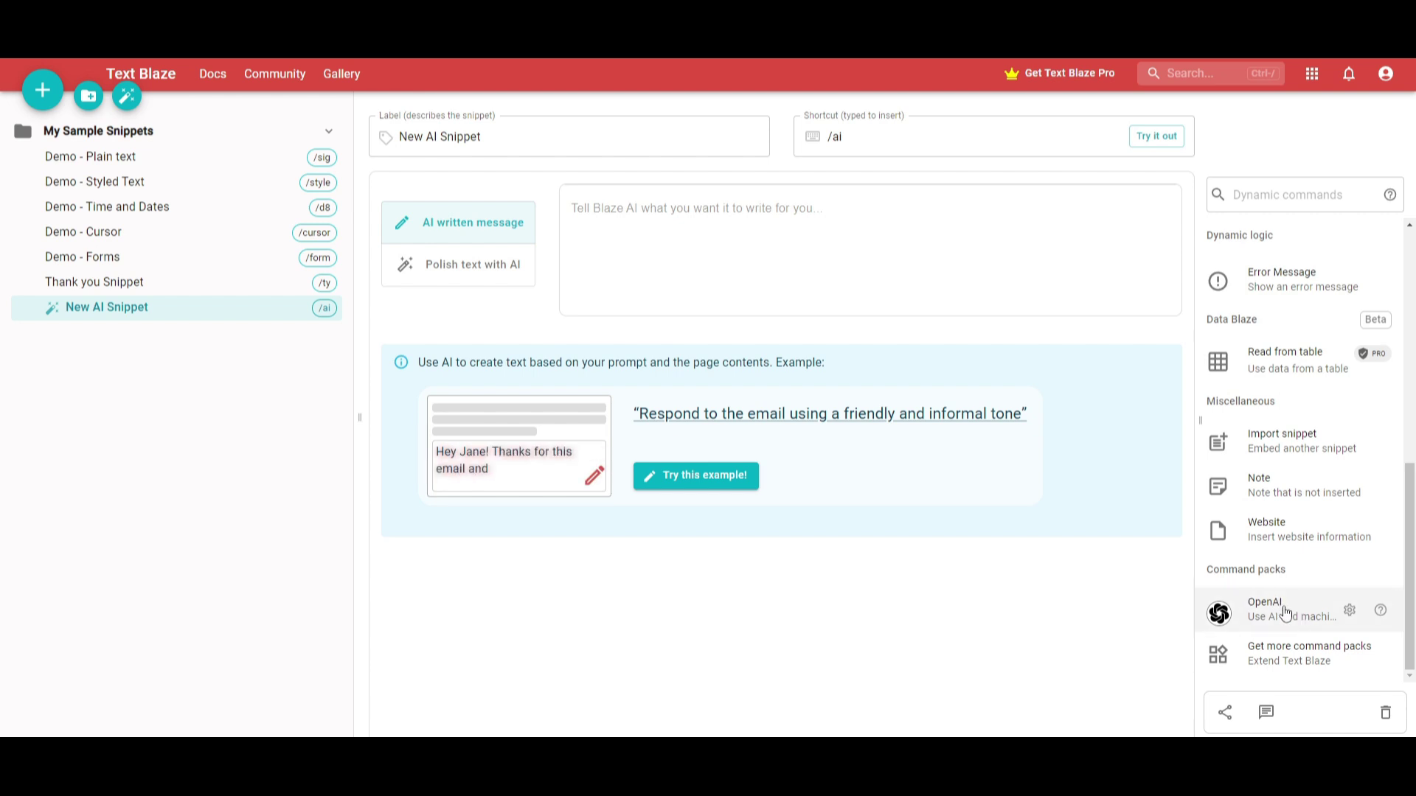
{"action": "left_click", "coordinate": [1271, 656]}
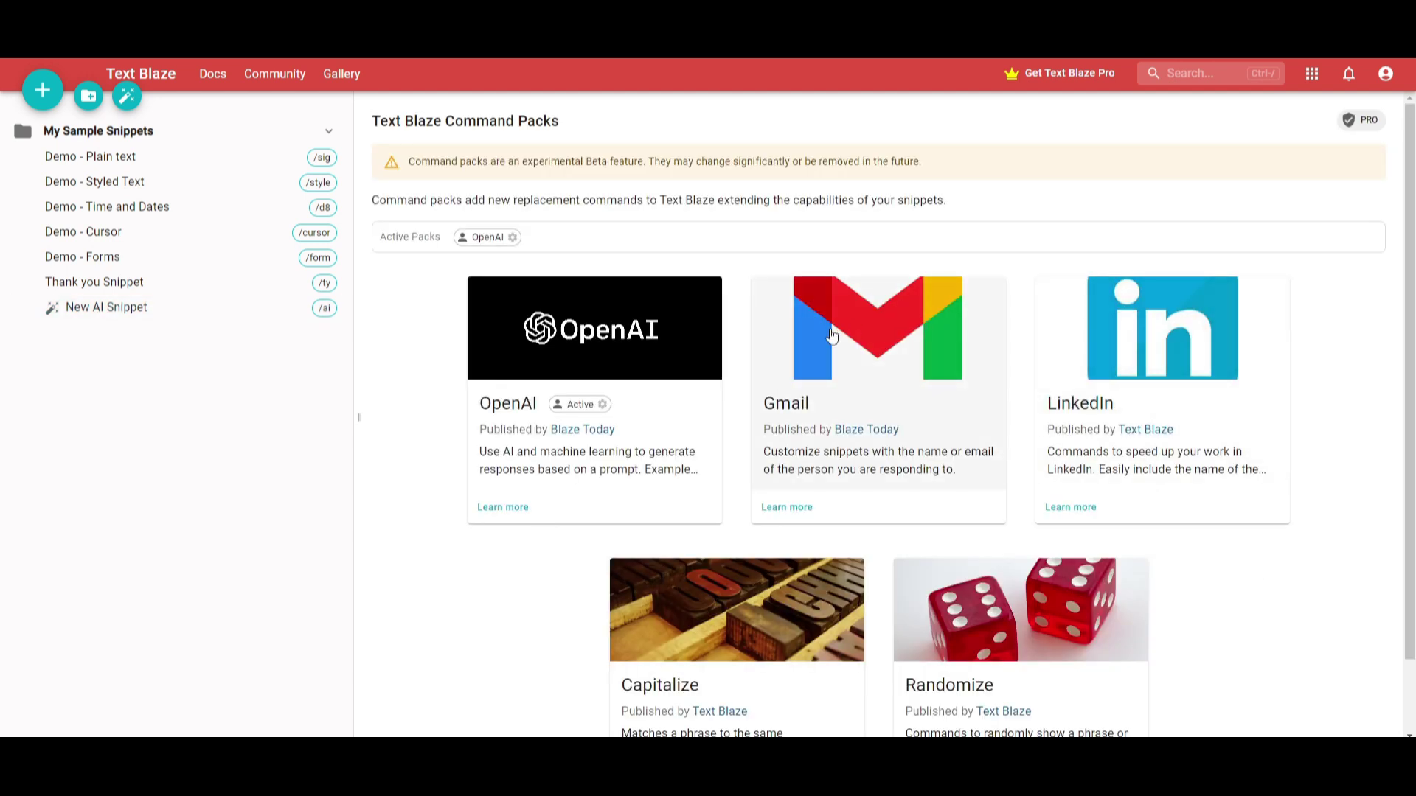
{"action": "scroll", "coordinate": [790, 347], "scroll_direction": "down", "scroll_amount": 1}
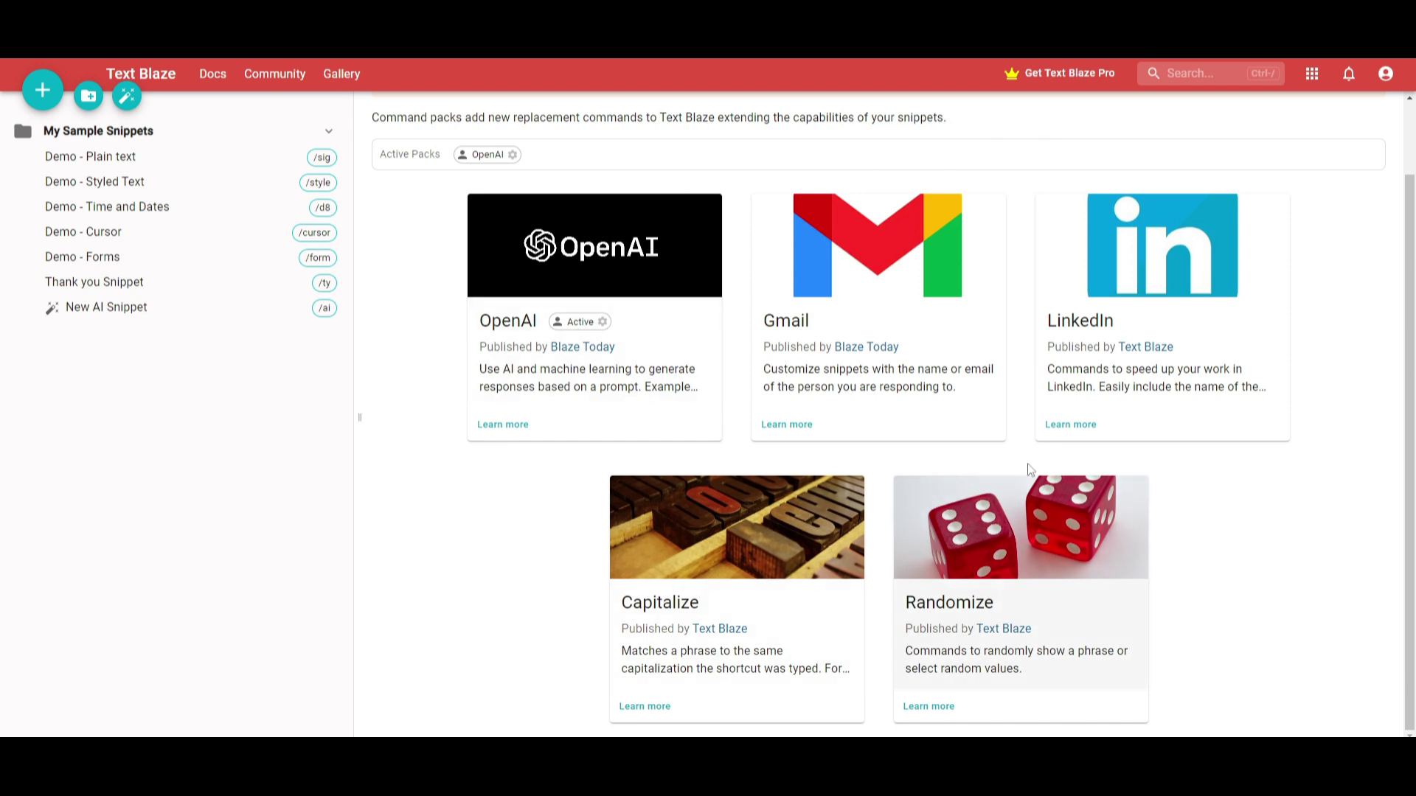
{"action": "scroll", "coordinate": [1051, 456], "scroll_direction": "up", "scroll_amount": 2}
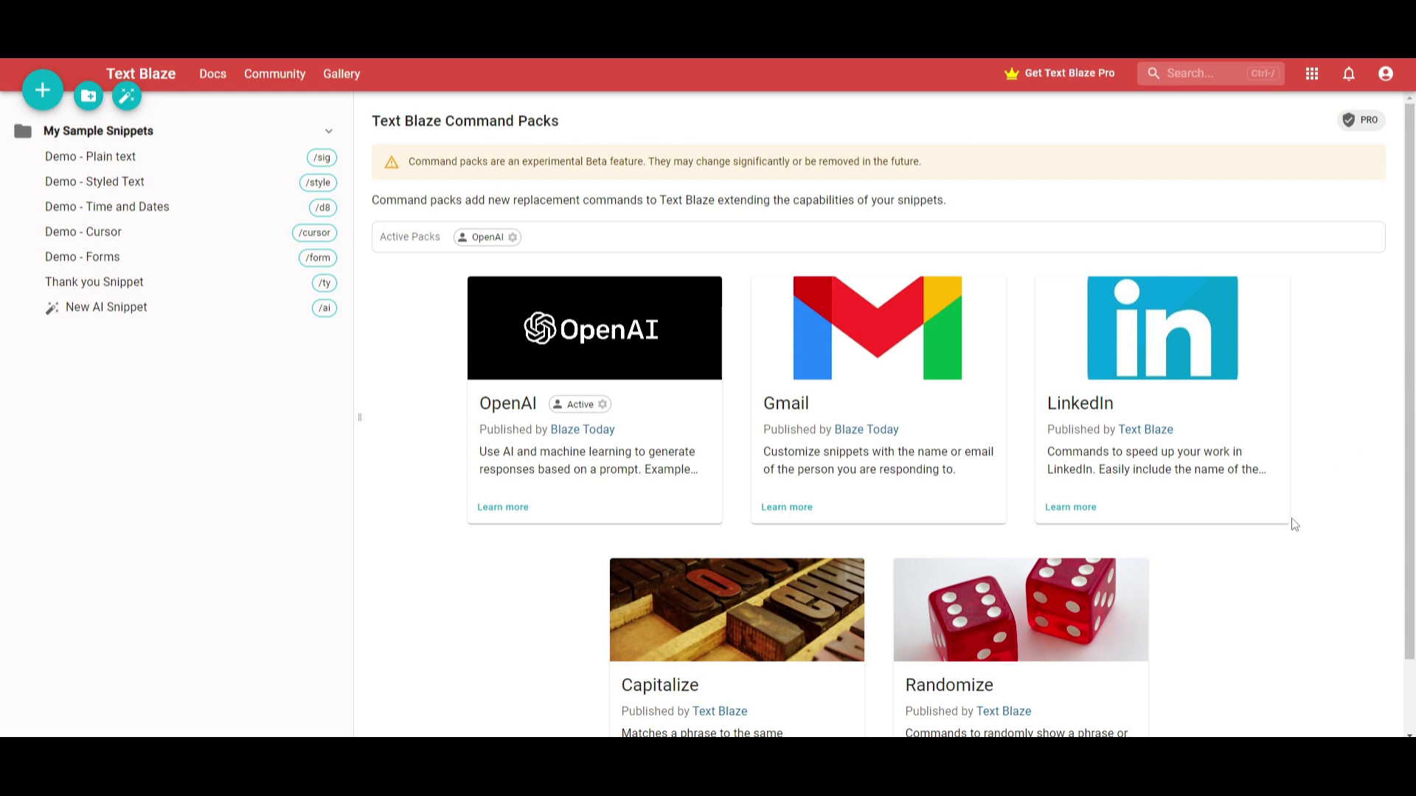
{"action": "scroll", "coordinate": [1283, 526], "scroll_direction": "down", "scroll_amount": 1}
{"action": "scroll", "coordinate": [1261, 435], "scroll_direction": "up", "scroll_amount": 1}
- Reopen the New AI Snippet and try its /ai shortcut in the reply box below the example email thread
{"action": "left_click", "coordinate": [155, 77]}
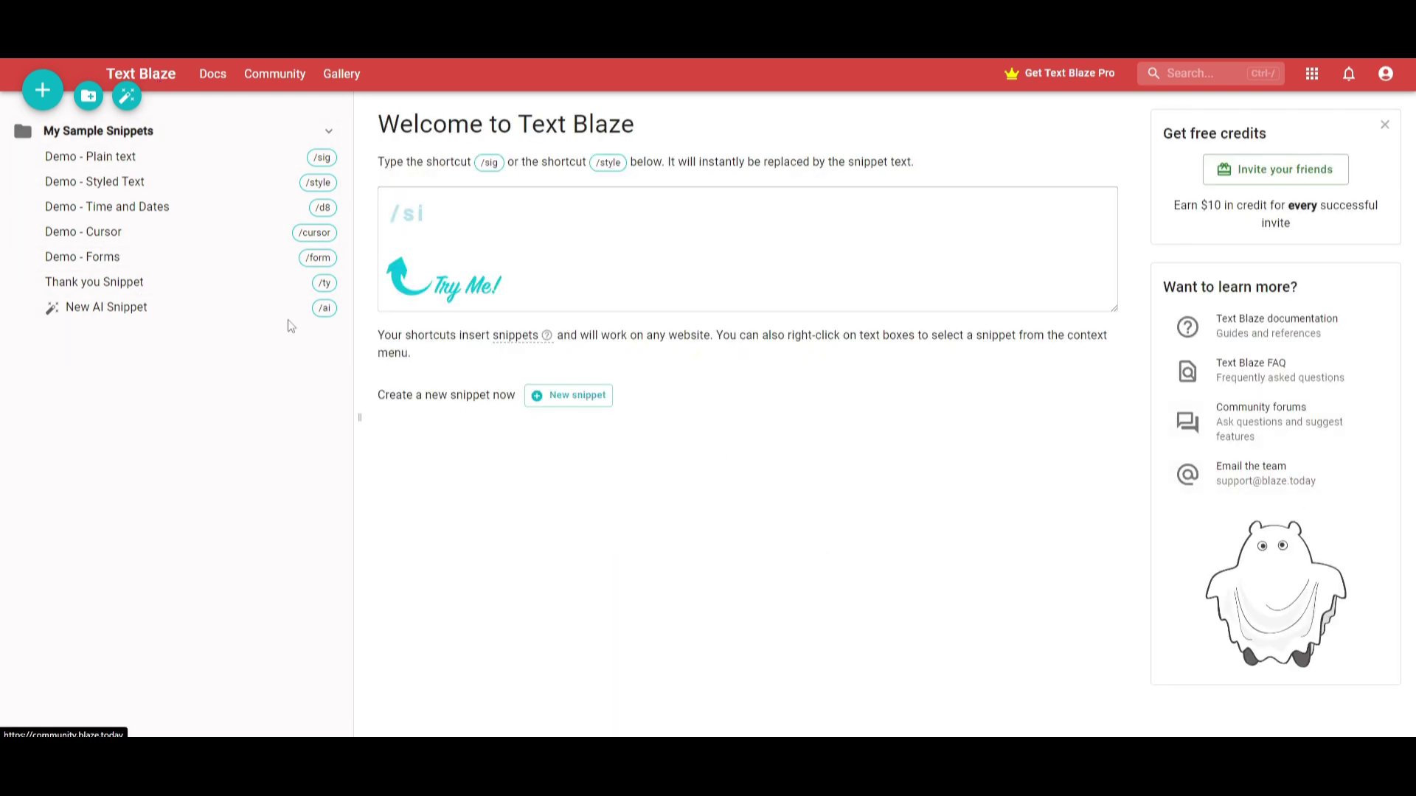
{"action": "left_click", "coordinate": [112, 309]}
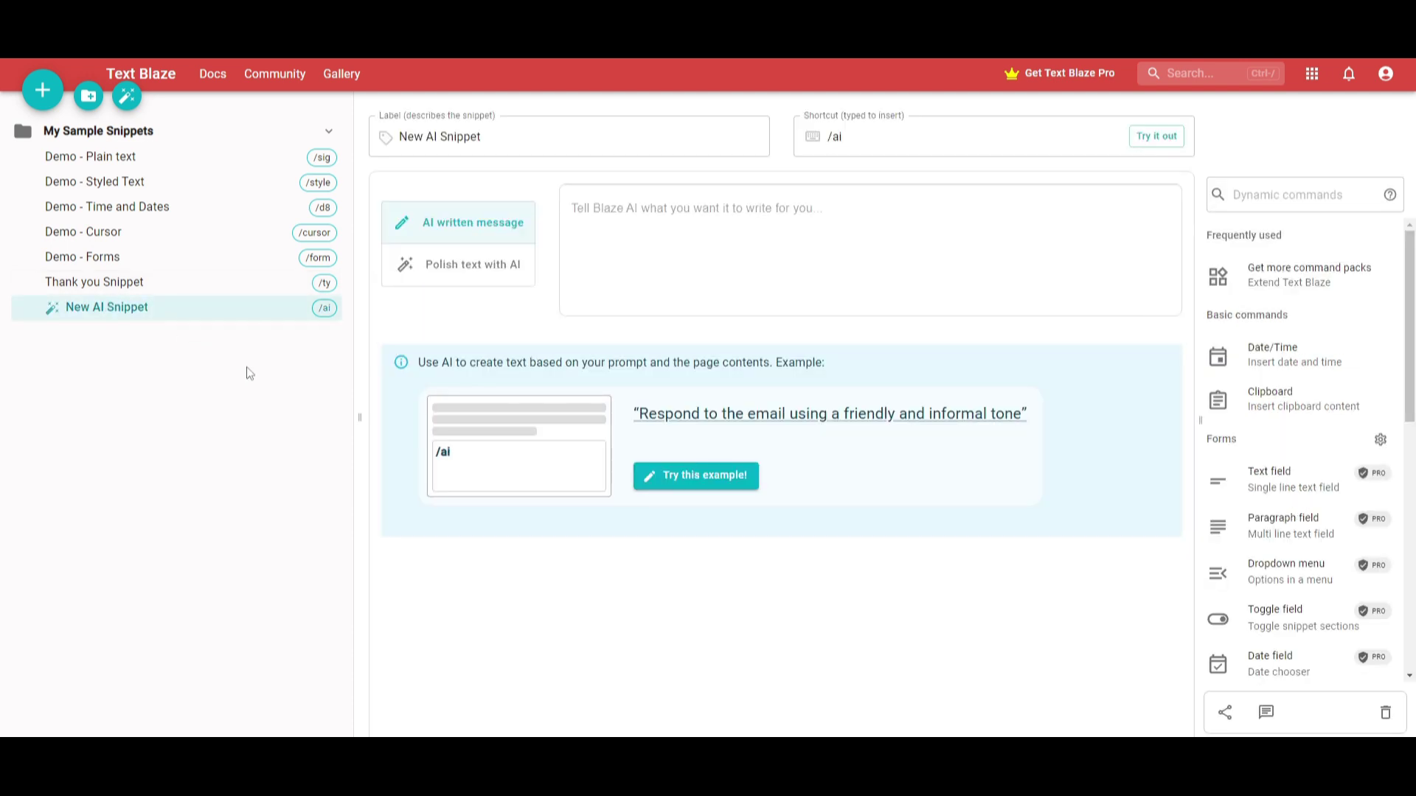
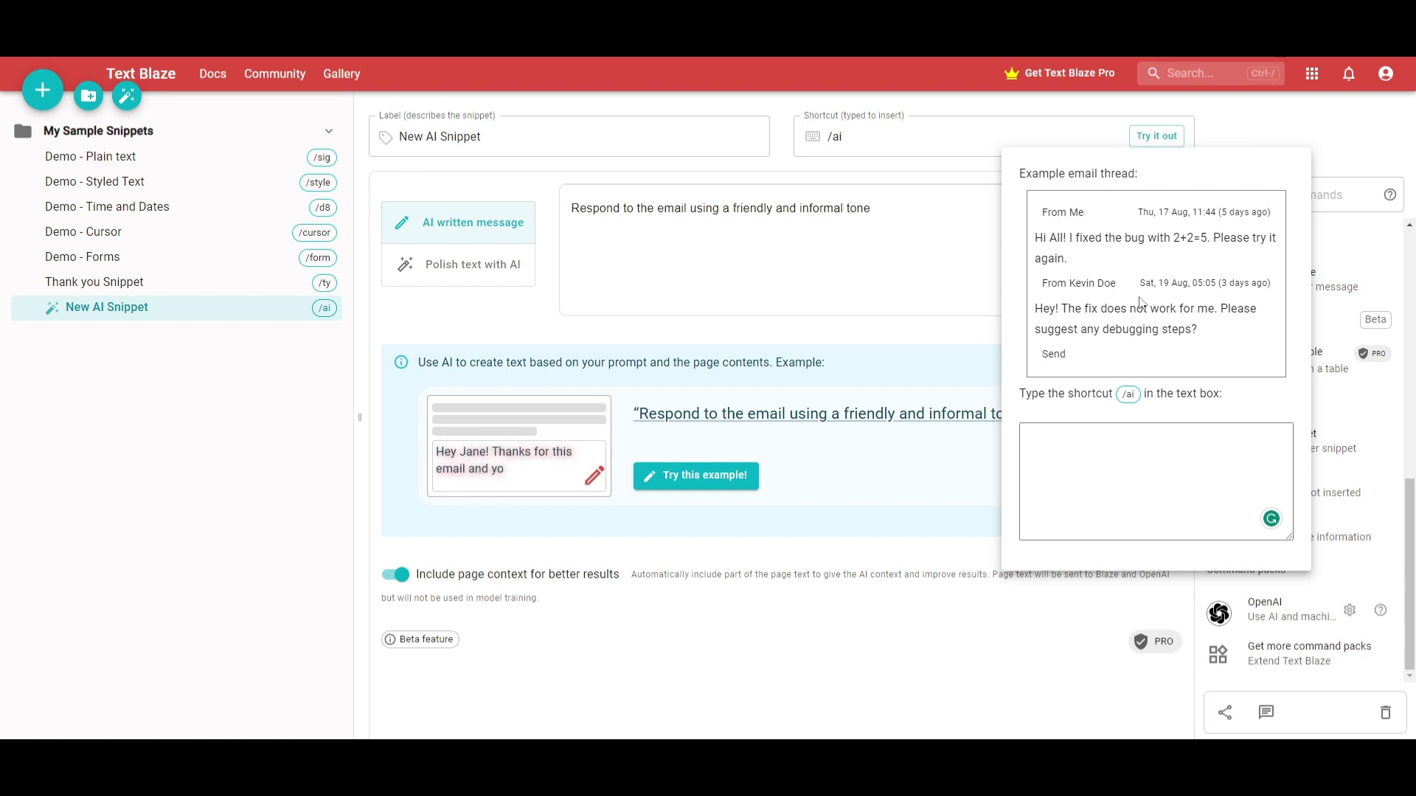
{"action": "left_click", "coordinate": [1109, 433]}
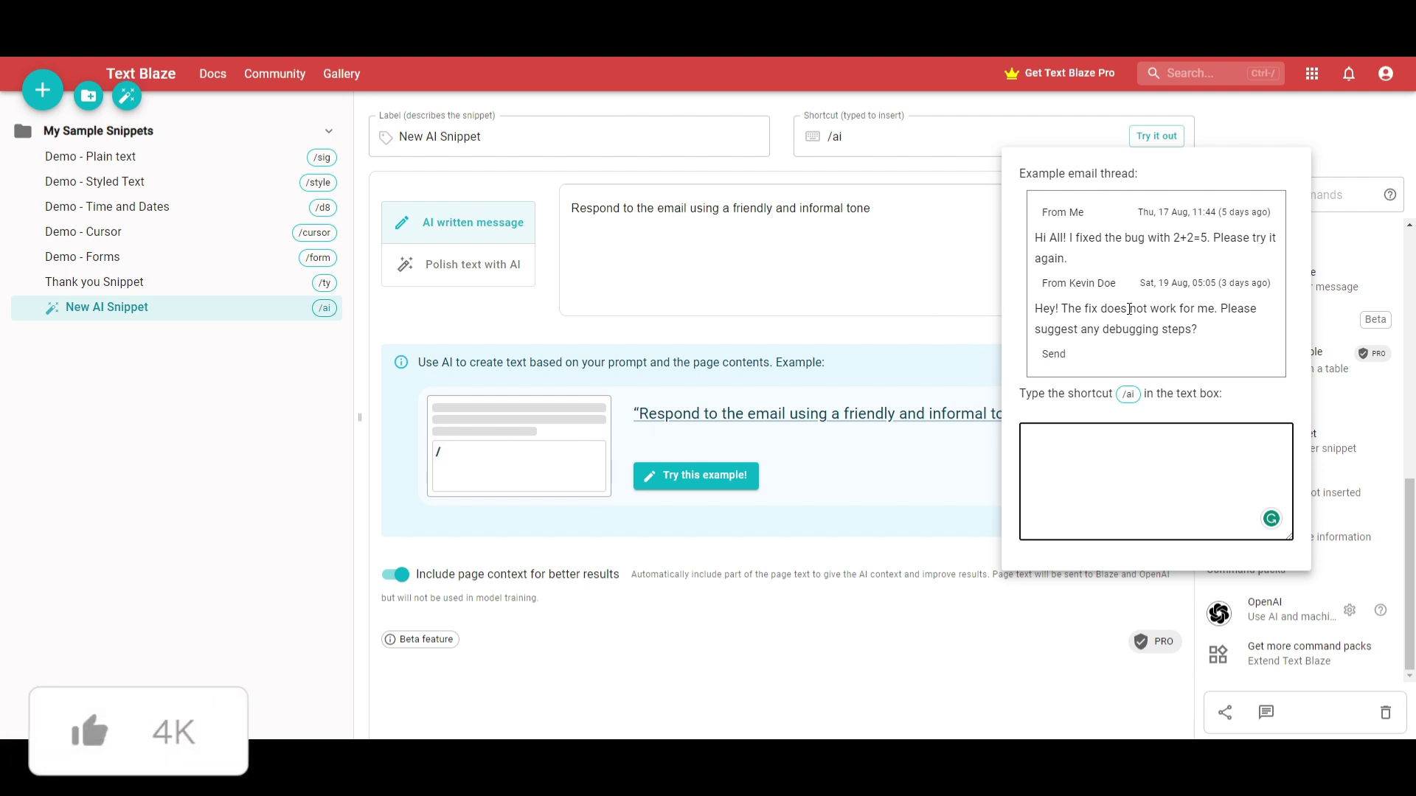
{"action": "type", "text": "/"}
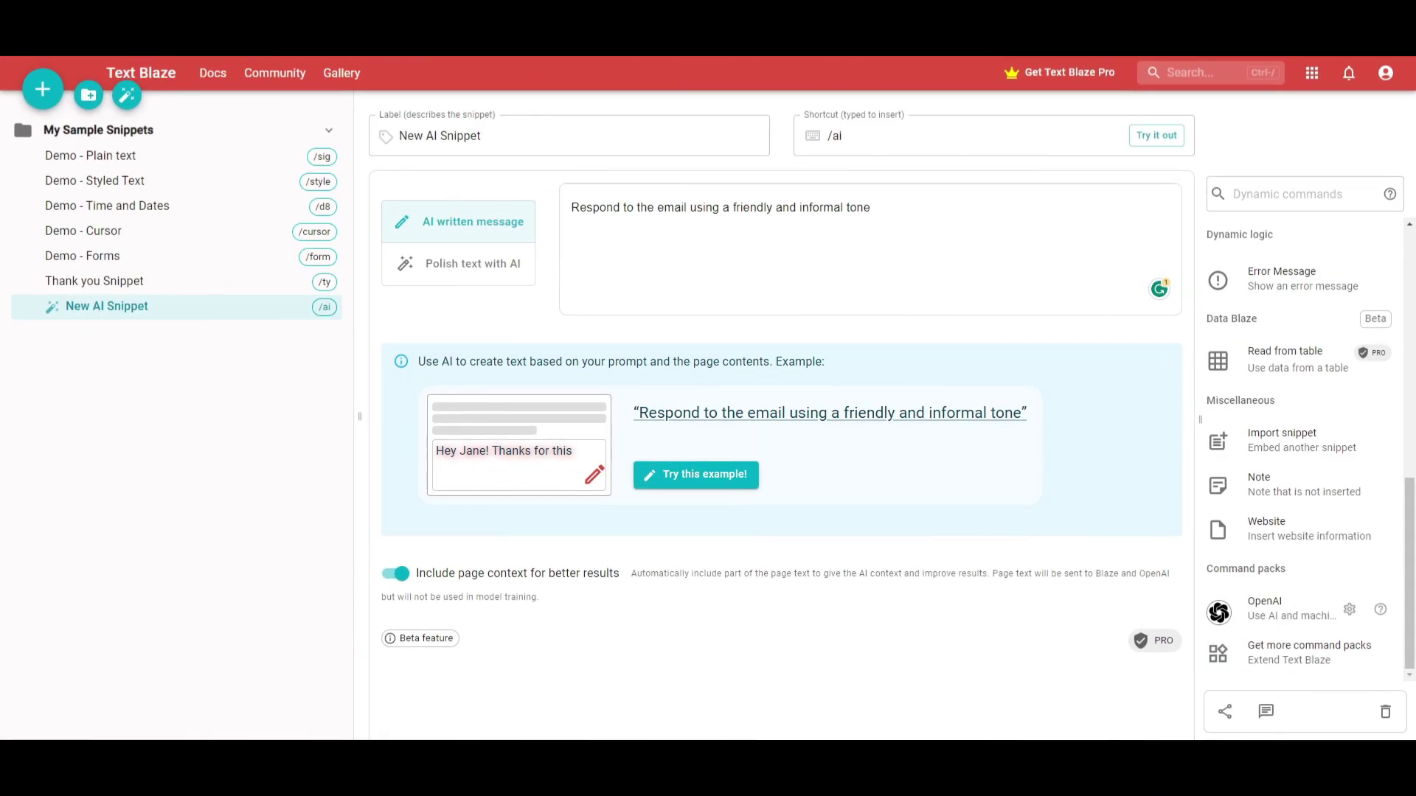
- Start an OpenAI Generate Text command in the AI snippet with the prompt "write an email to a client asking for payment"
{"action": "left_click", "coordinate": [1275, 604]}
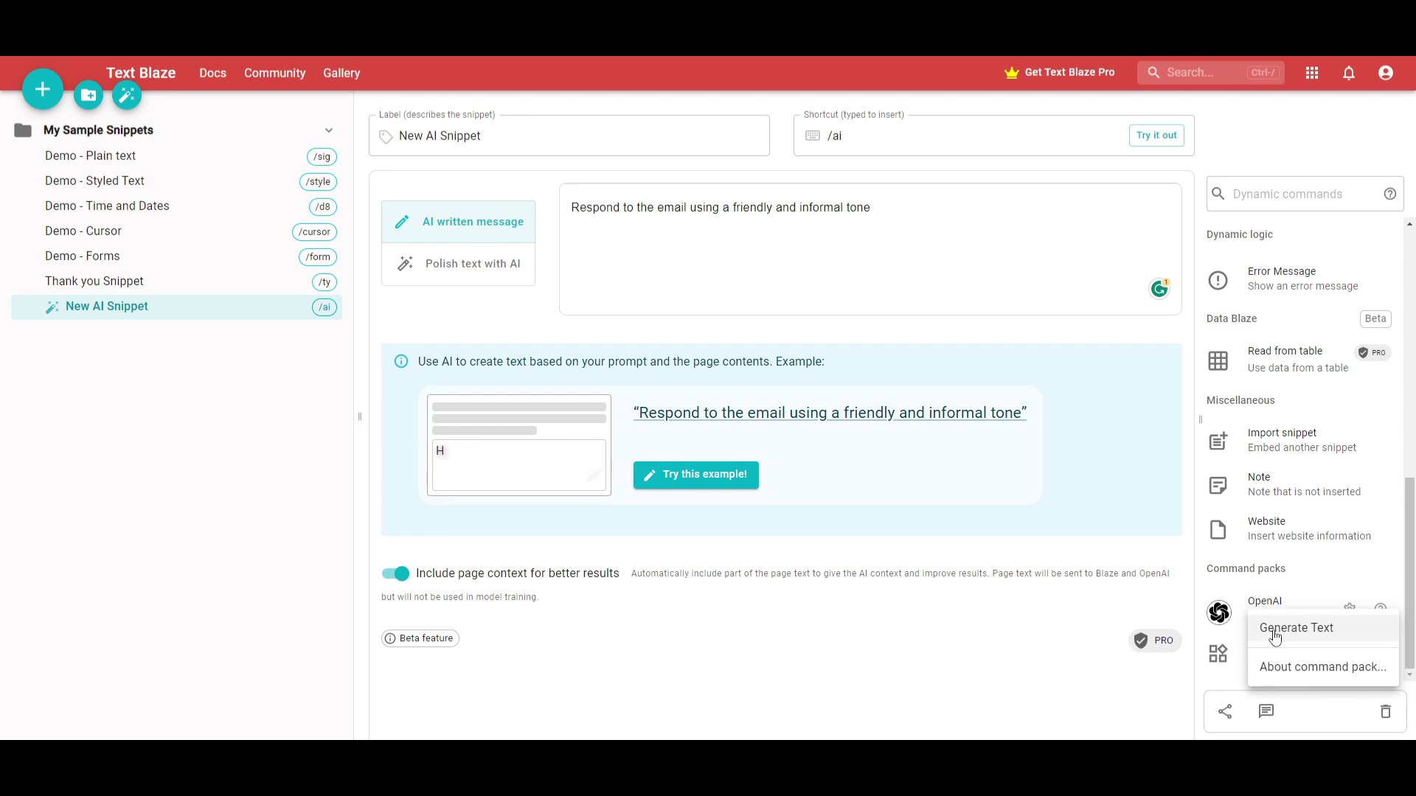
{"action": "left_click", "coordinate": [1275, 631]}
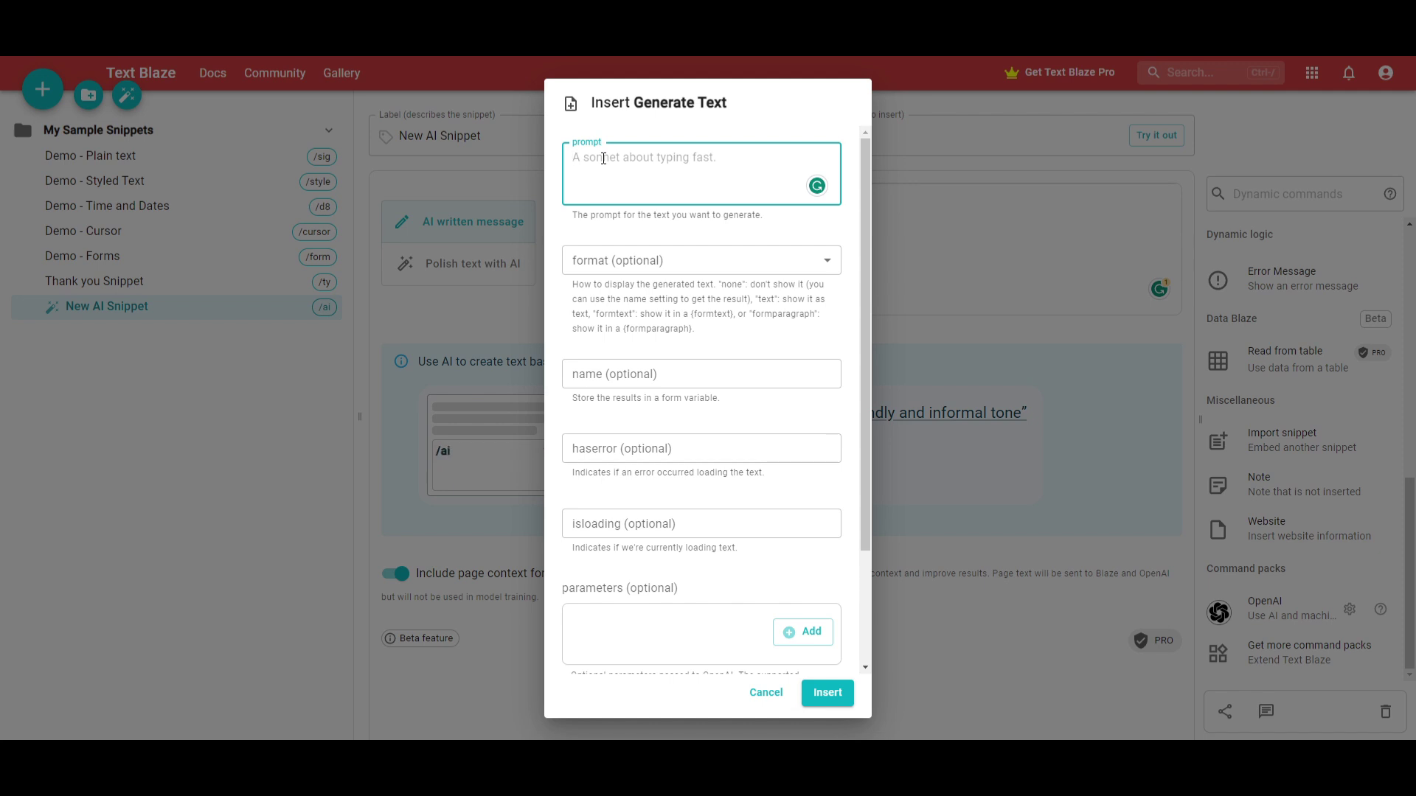
{"action": "type", "text": "write an"}
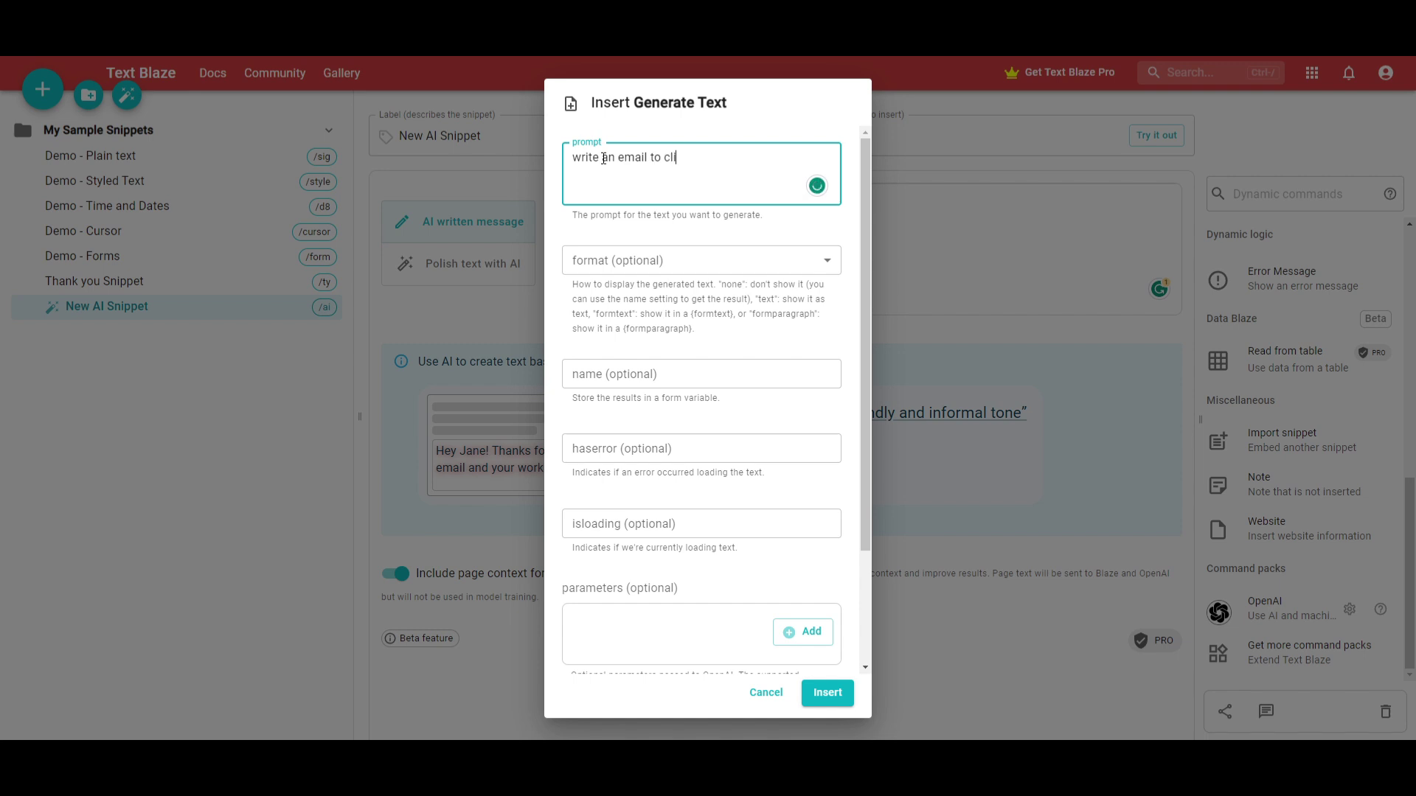
{"action": "type", "text": " email to a client as"}
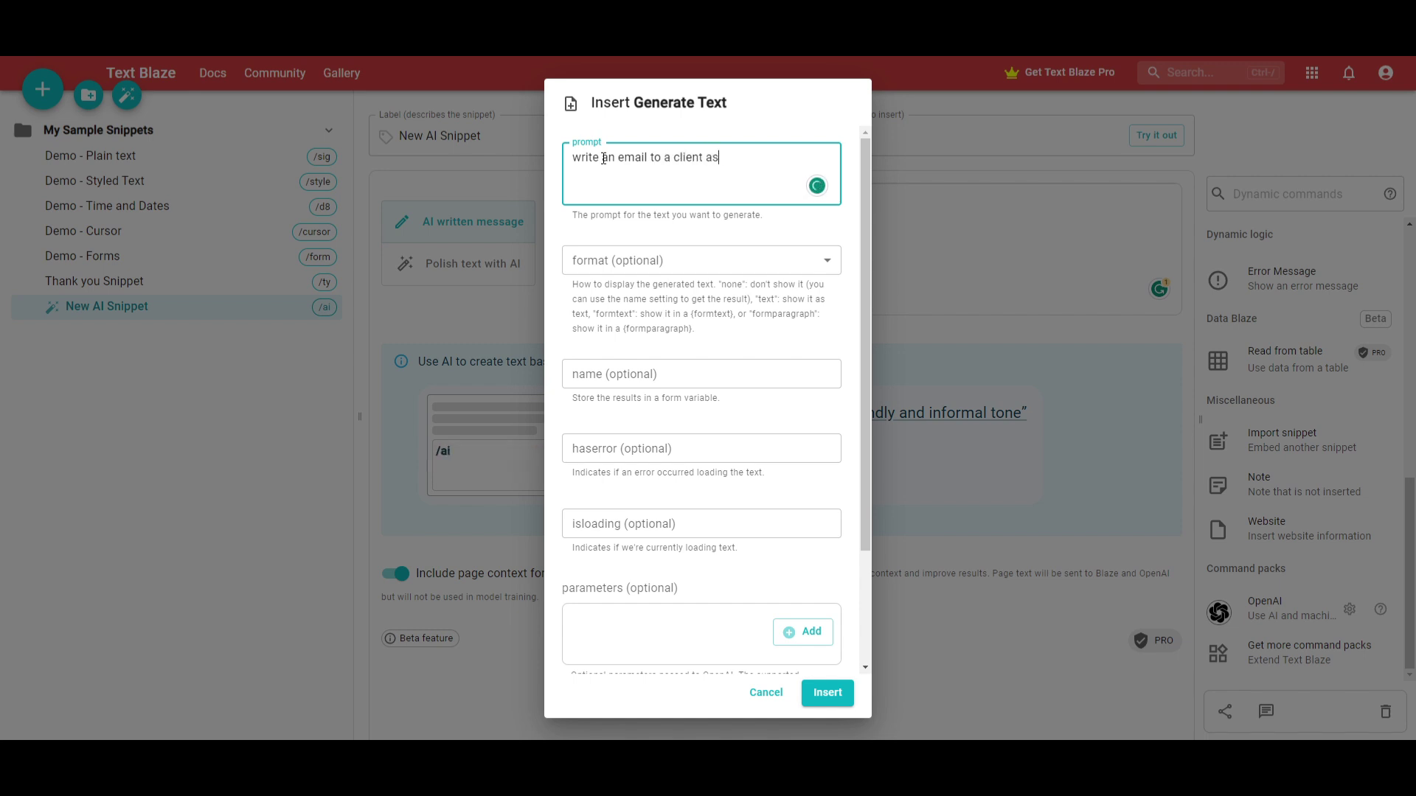
{"action": "type", "text": "king for payment"}
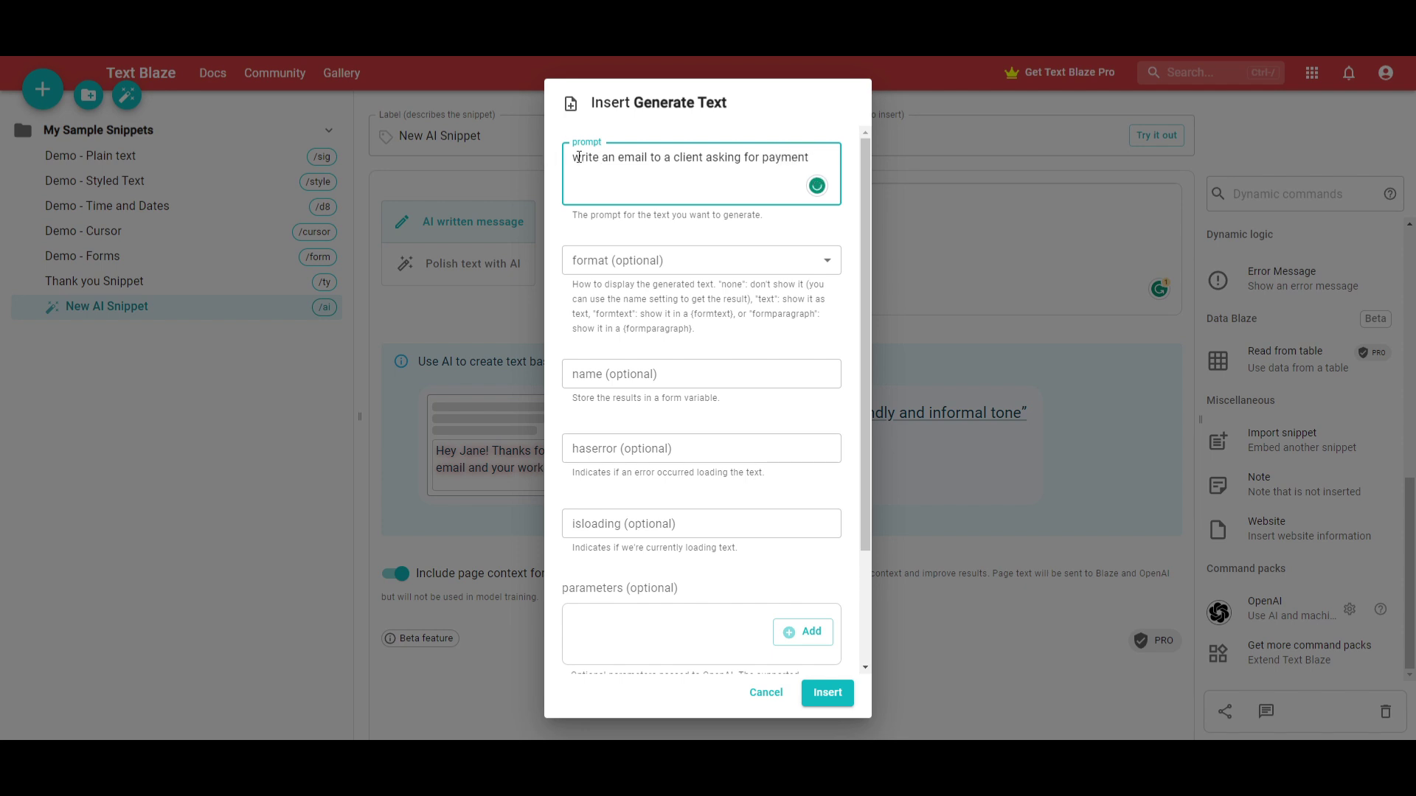
- Set the command's format to none, insert it into the snippet, and read through the payment email generated with /ai
{"action": "left_click", "coordinate": [649, 264]}
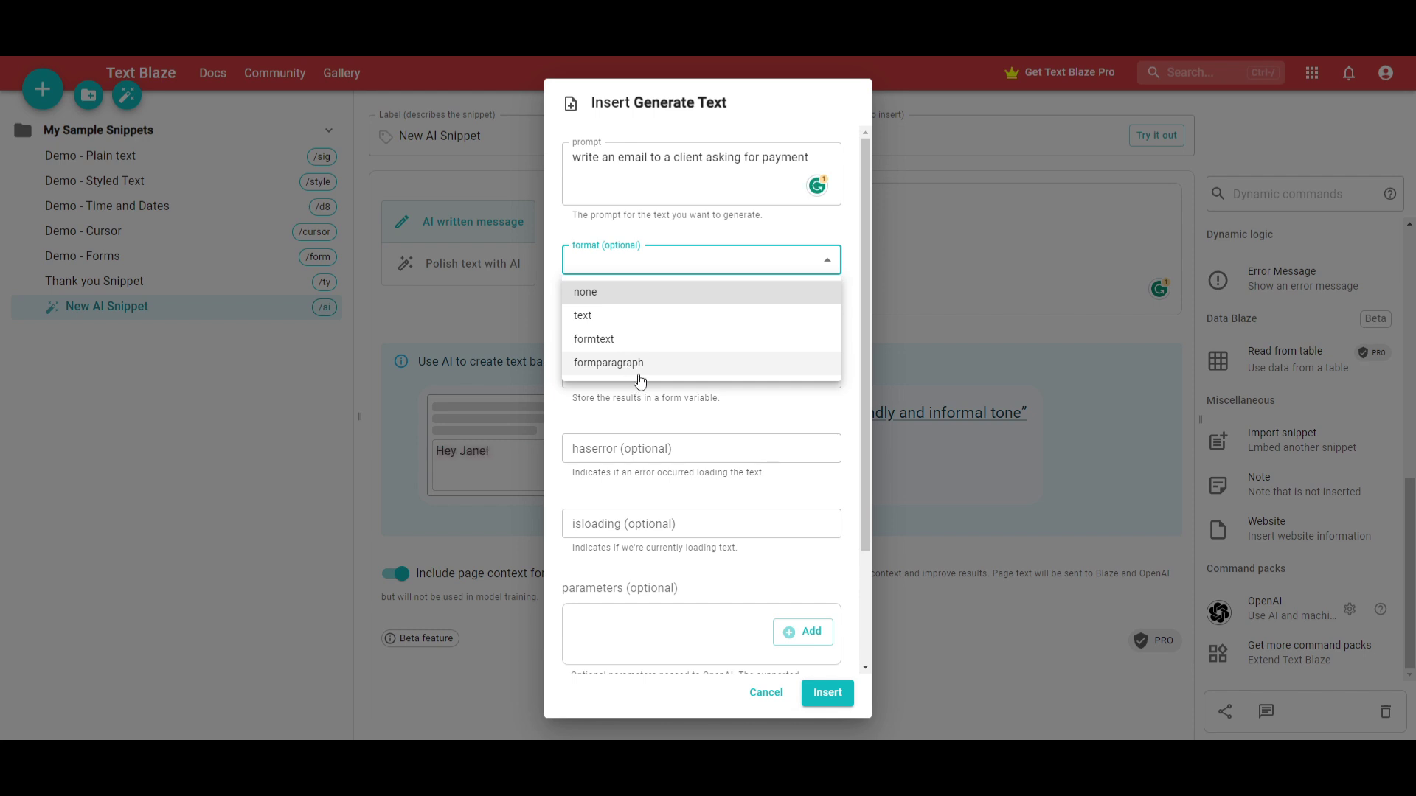
{"action": "left_click", "coordinate": [622, 295]}
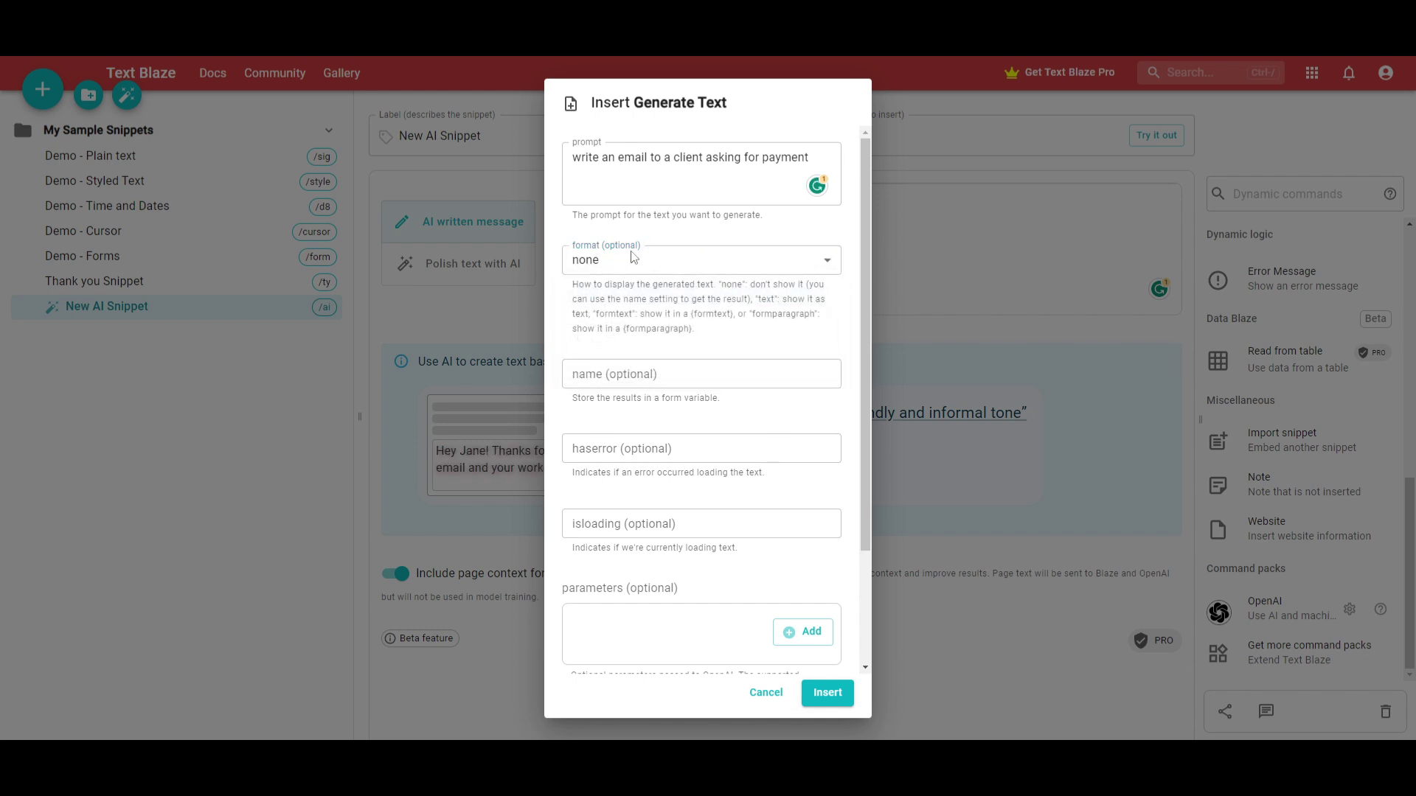
{"action": "scroll", "coordinate": [775, 302], "scroll_direction": "down", "scroll_amount": 3}
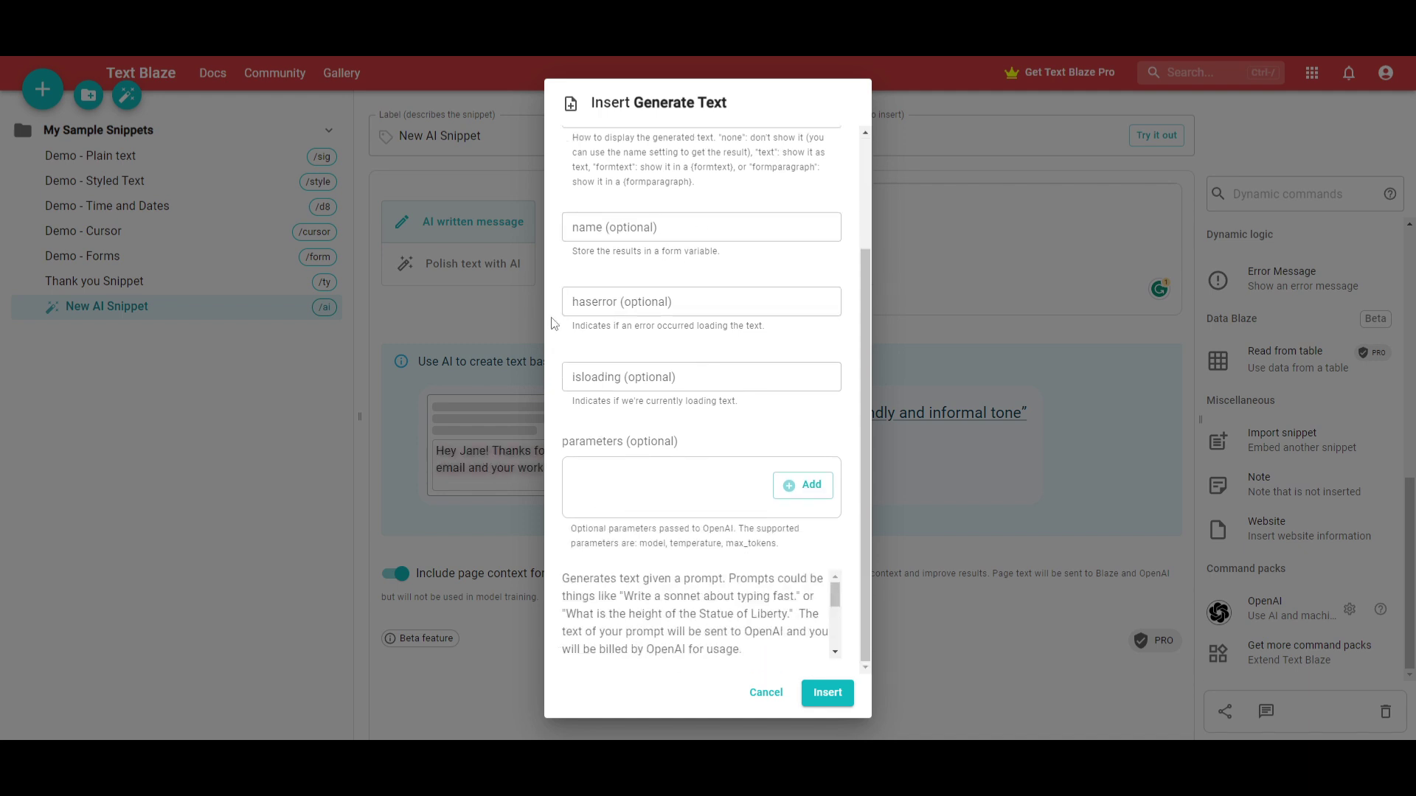
{"action": "left_click", "coordinate": [825, 692]}
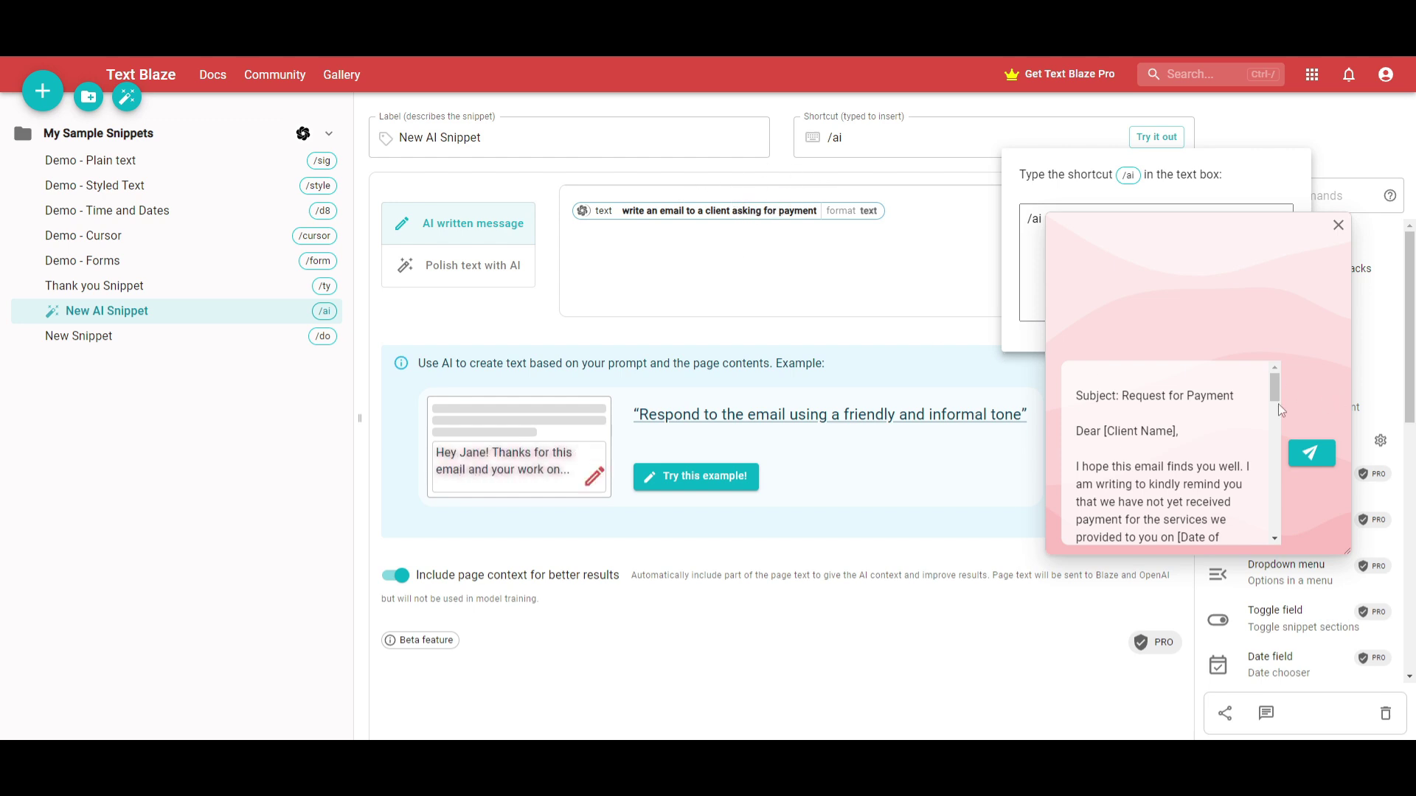
{"action": "scroll", "coordinate": [1124, 436], "scroll_direction": "down", "scroll_amount": 5}
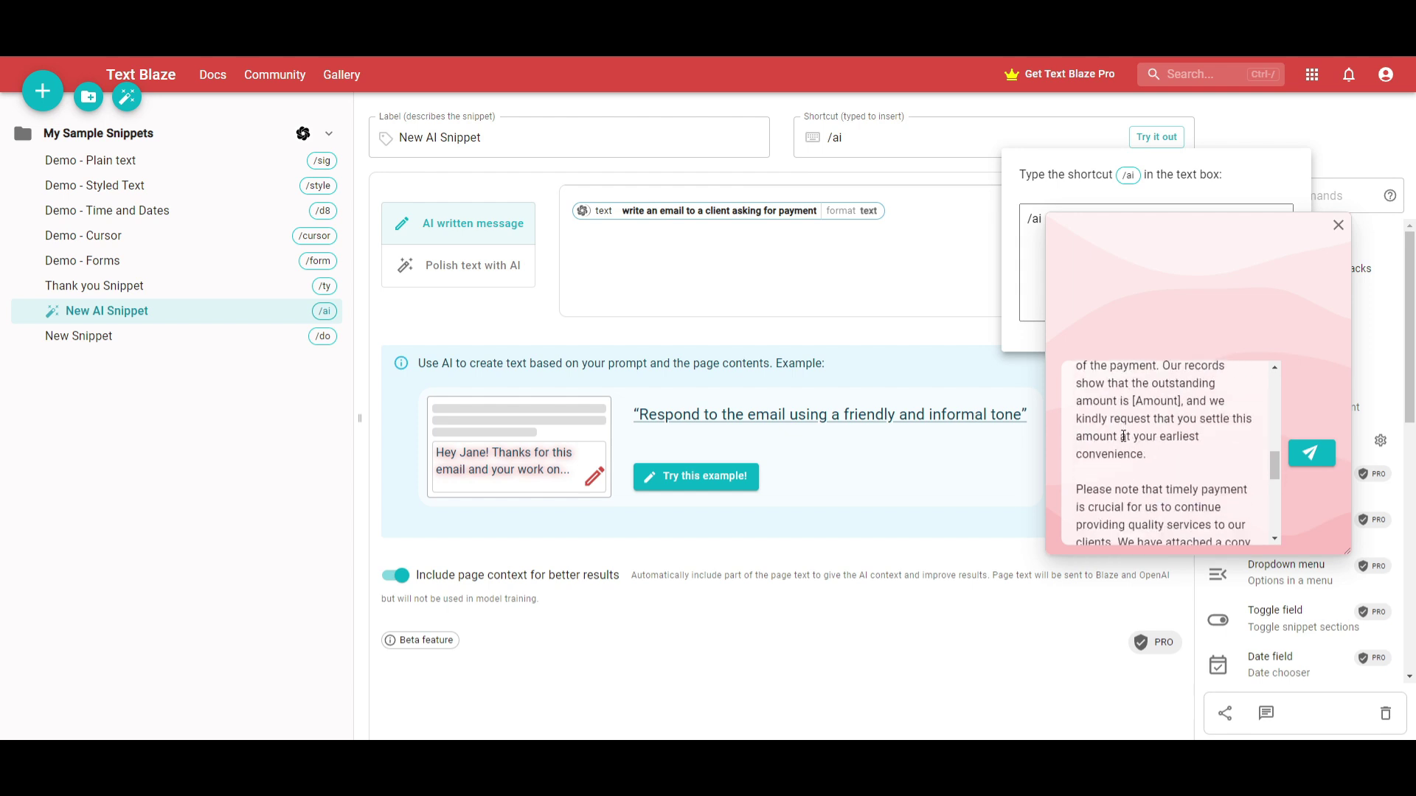
- Reread the body of the generated payment email in the /ai shortcut's test preview
{"action": "scroll", "coordinate": [1123, 436], "scroll_direction": "down", "scroll_amount": 5}
{"action": "scroll", "coordinate": [1114, 478], "scroll_direction": "up", "scroll_amount": 4}
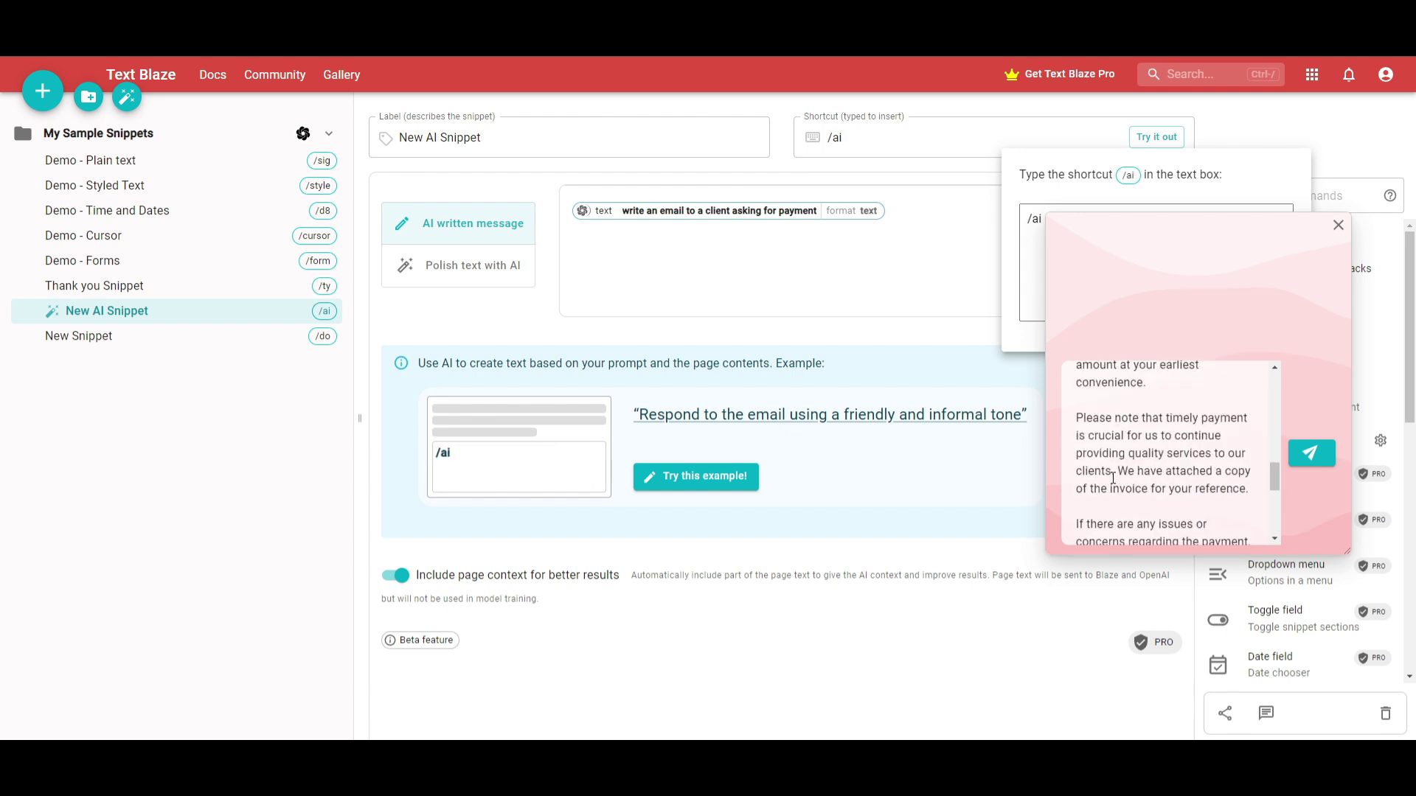
{"action": "scroll", "coordinate": [1113, 478], "scroll_direction": "up", "scroll_amount": 4}
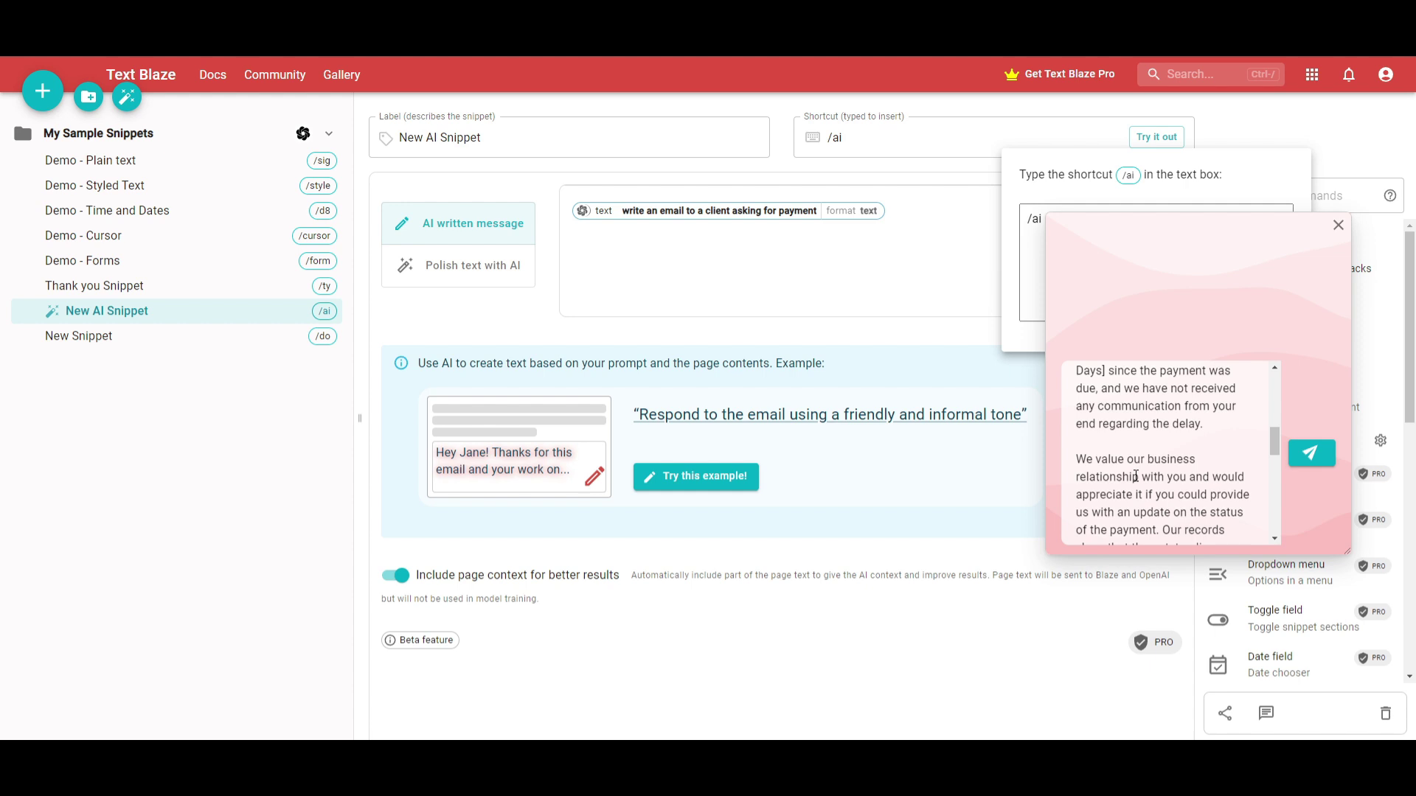
- Close the shortcut test and look over the Demo - Styled Text and Demo - Time and Dates snippets
{"action": "left_click", "coordinate": [115, 190]}
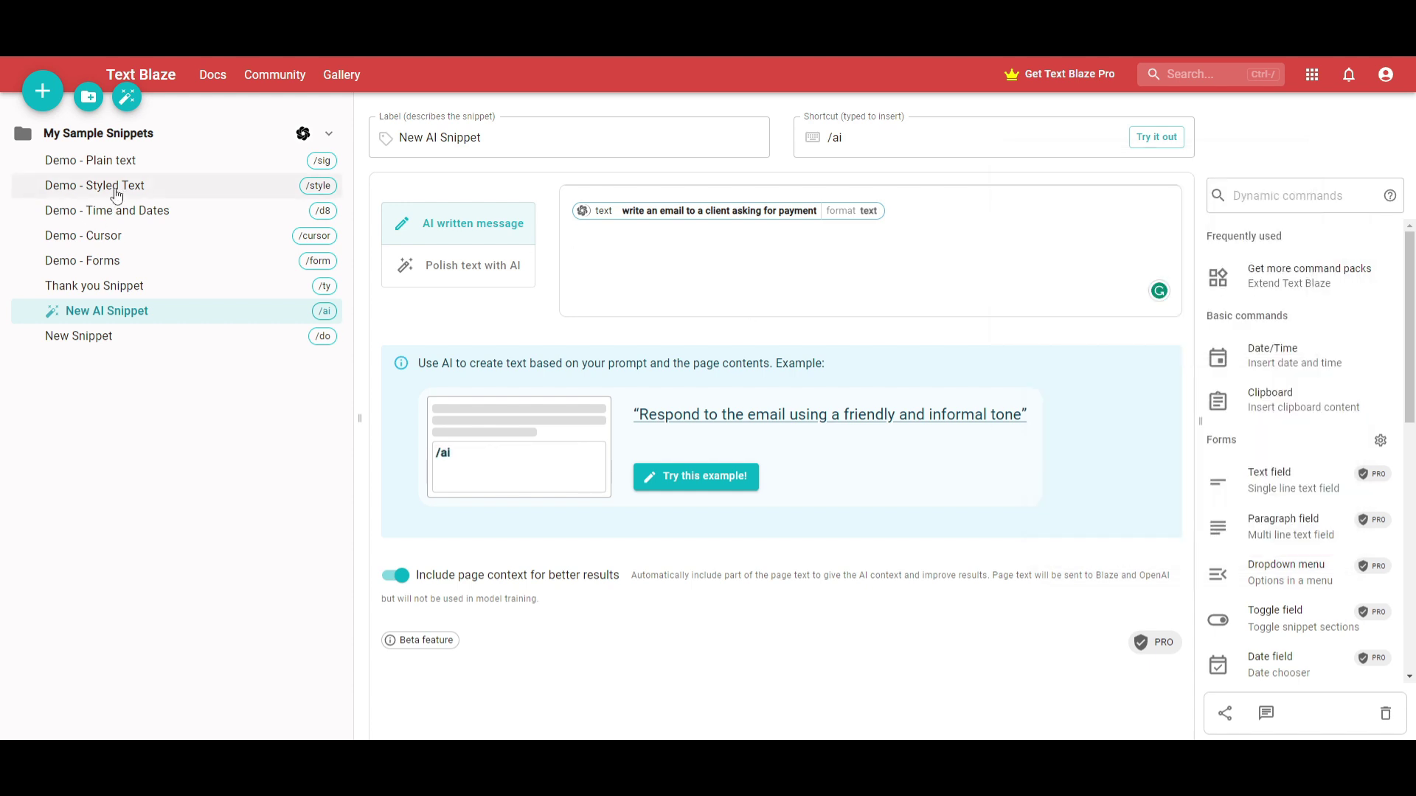
{"action": "left_click", "coordinate": [116, 193]}
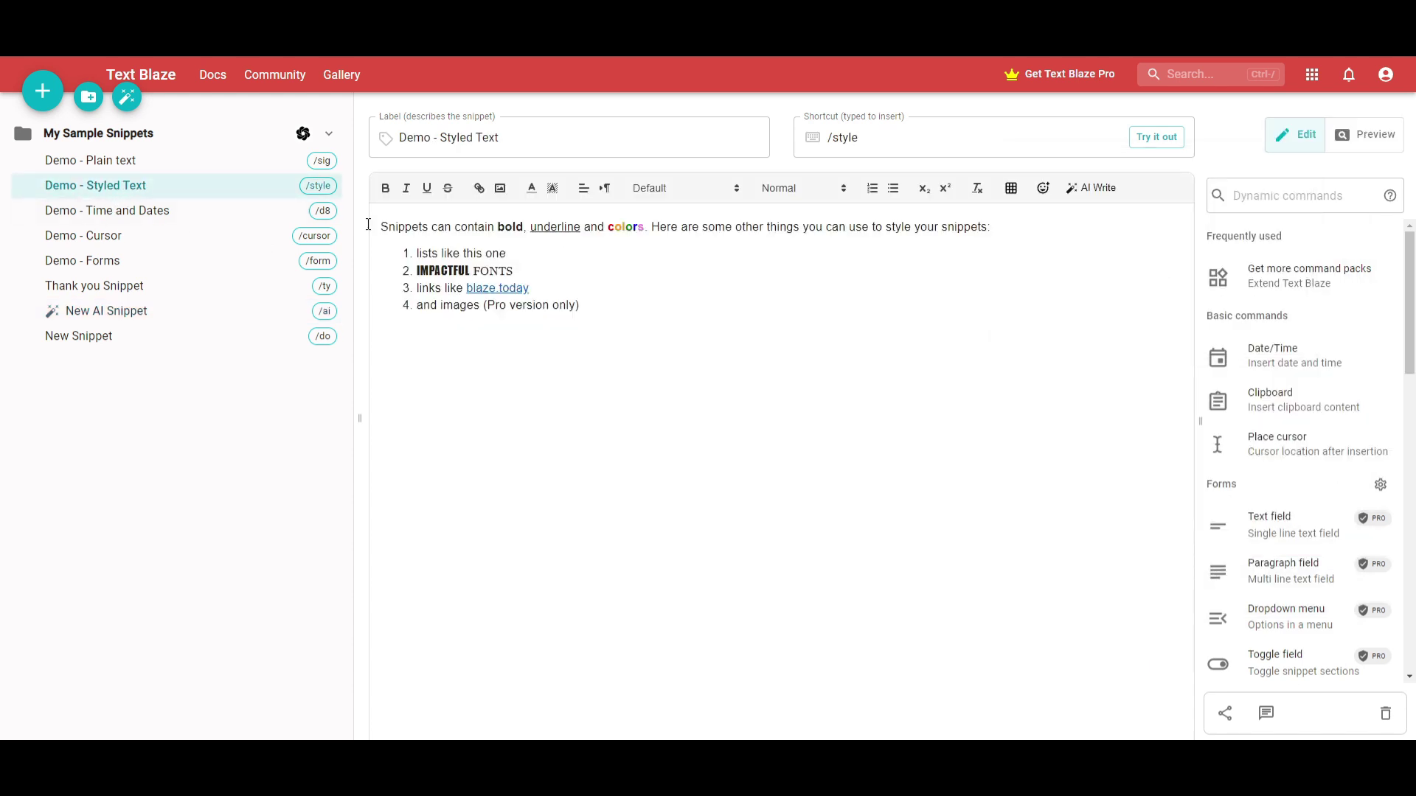
{"action": "left_click", "coordinate": [140, 213]}
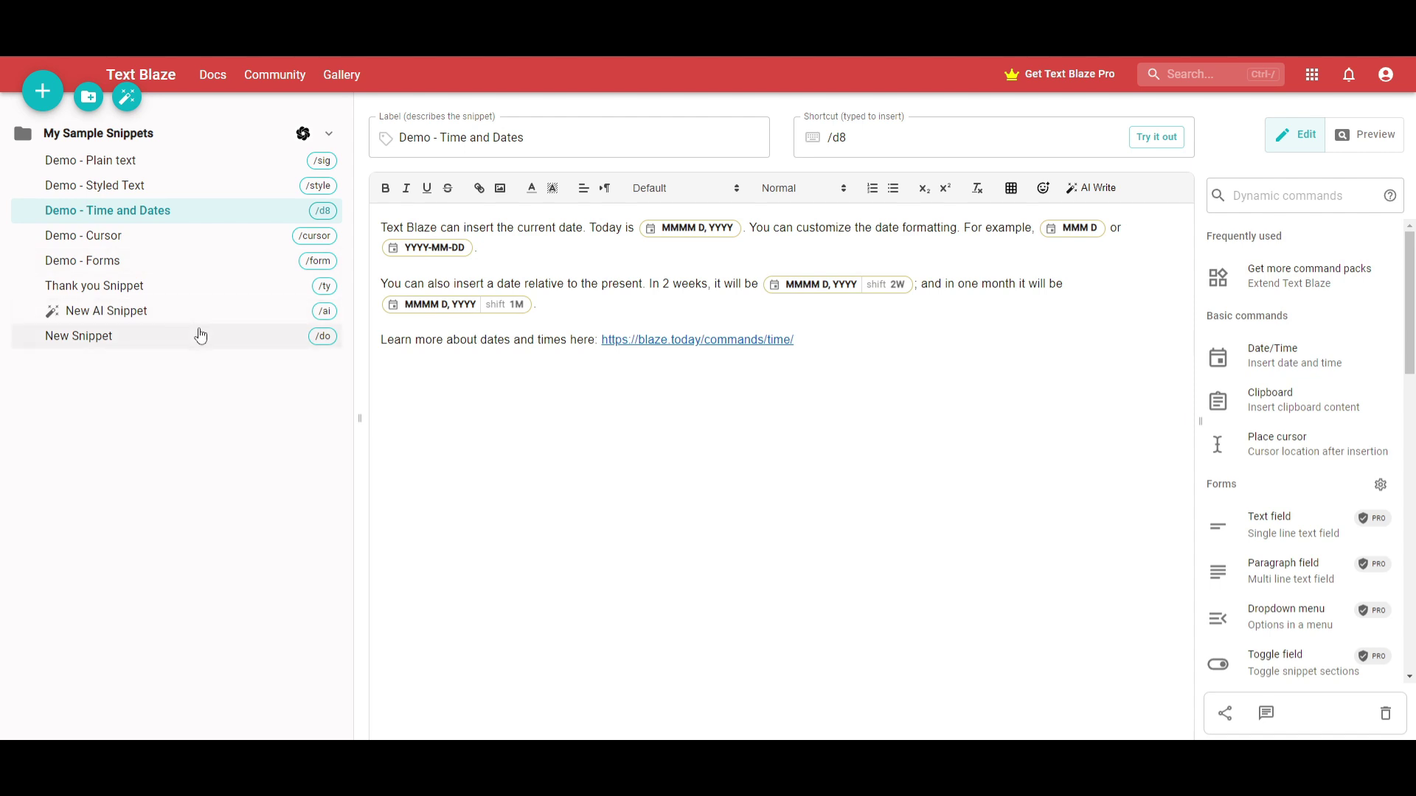
{"action": "left_click", "coordinate": [634, 488]}
{"action": "left_click", "coordinate": [803, 462]}
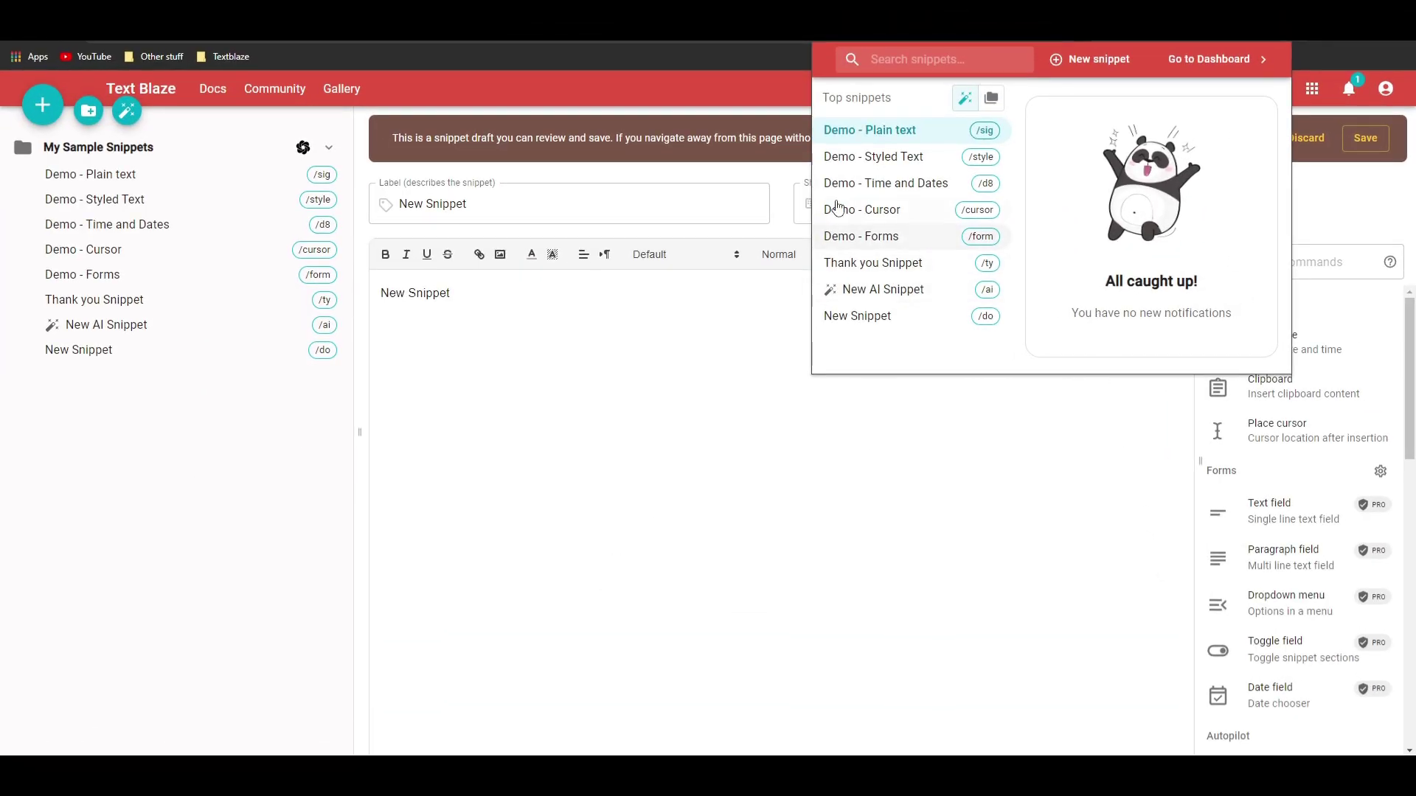
- In the browser extension's snippet list, preview Demo - Styled Text, Demo - Cursor, New AI Snippet and New Snippet
{"action": "left_click", "coordinate": [888, 158]}
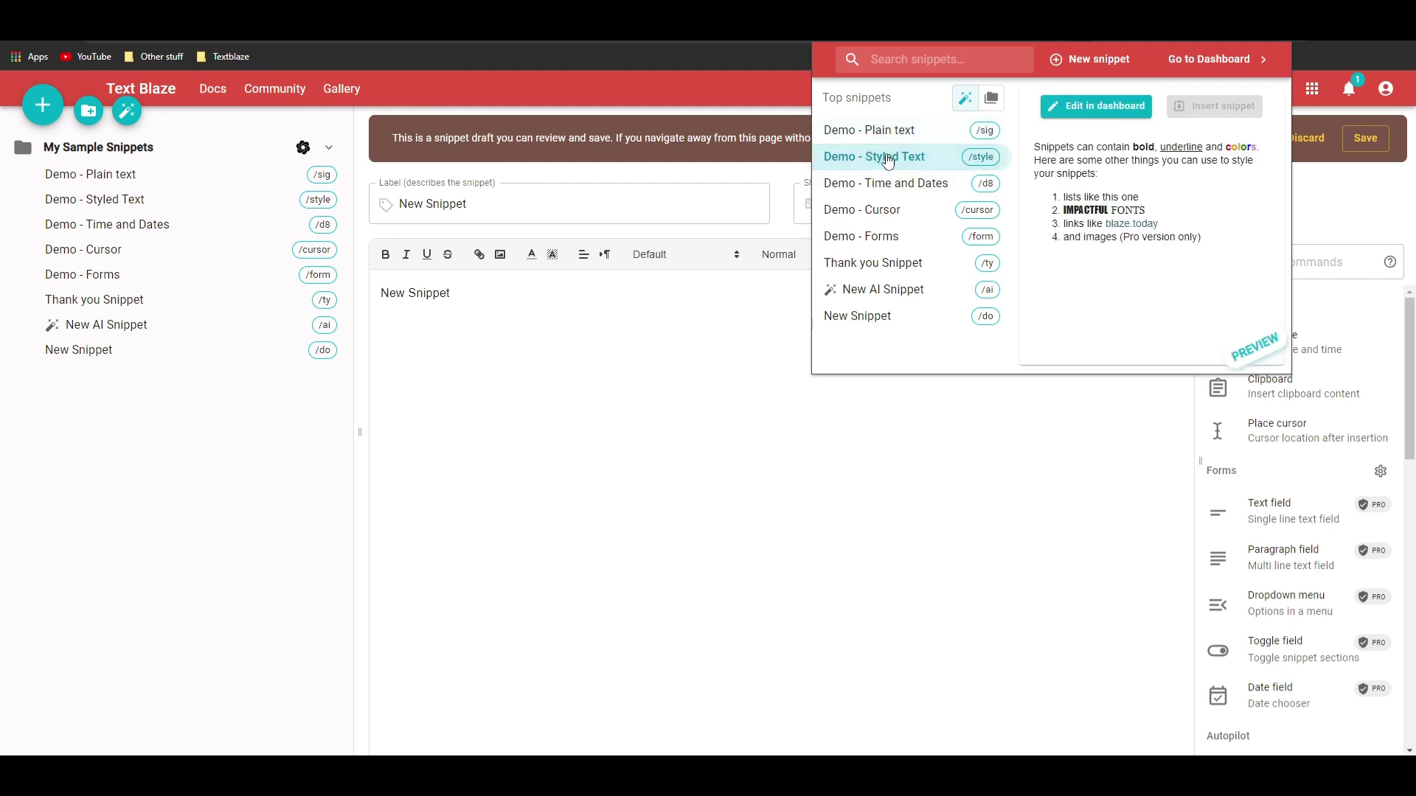
{"action": "left_click", "coordinate": [912, 219]}
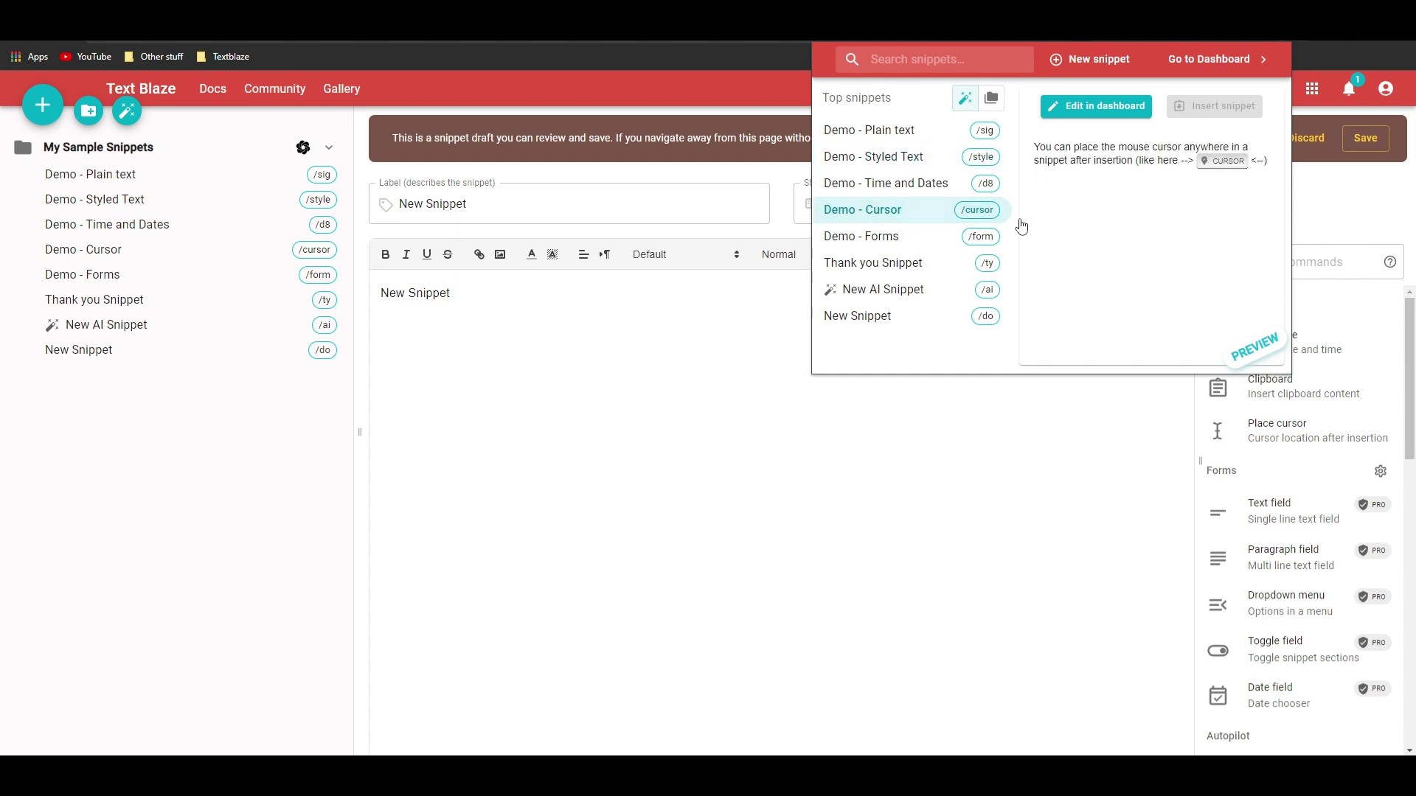
{"action": "left_click", "coordinate": [925, 295]}
{"action": "left_click", "coordinate": [908, 317]}
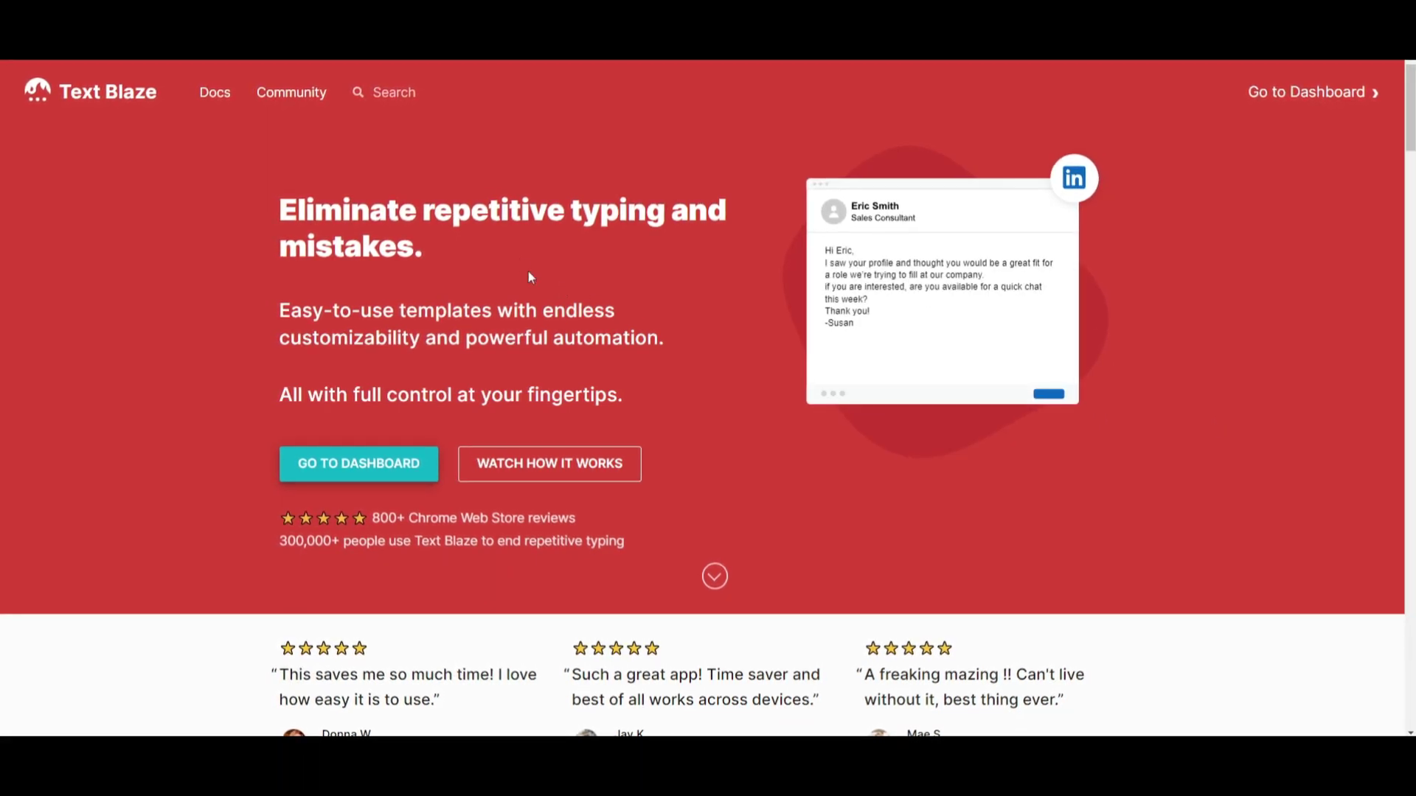
- Look over the reviews and productivity figures on the Text Blaze homepage
{"action": "scroll", "coordinate": [514, 248], "scroll_direction": "down", "scroll_amount": 5}
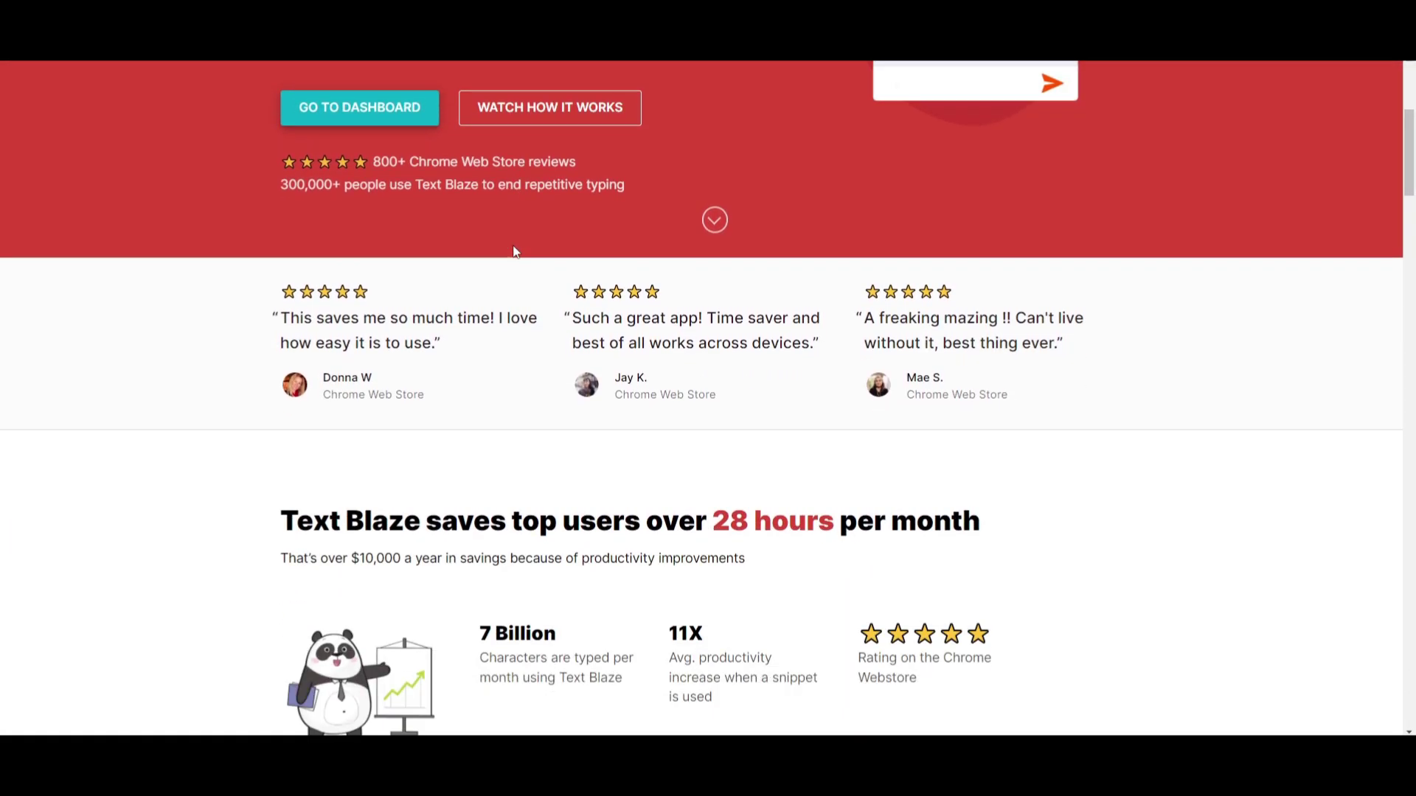
{"action": "scroll", "coordinate": [514, 252], "scroll_direction": "down", "scroll_amount": 6}
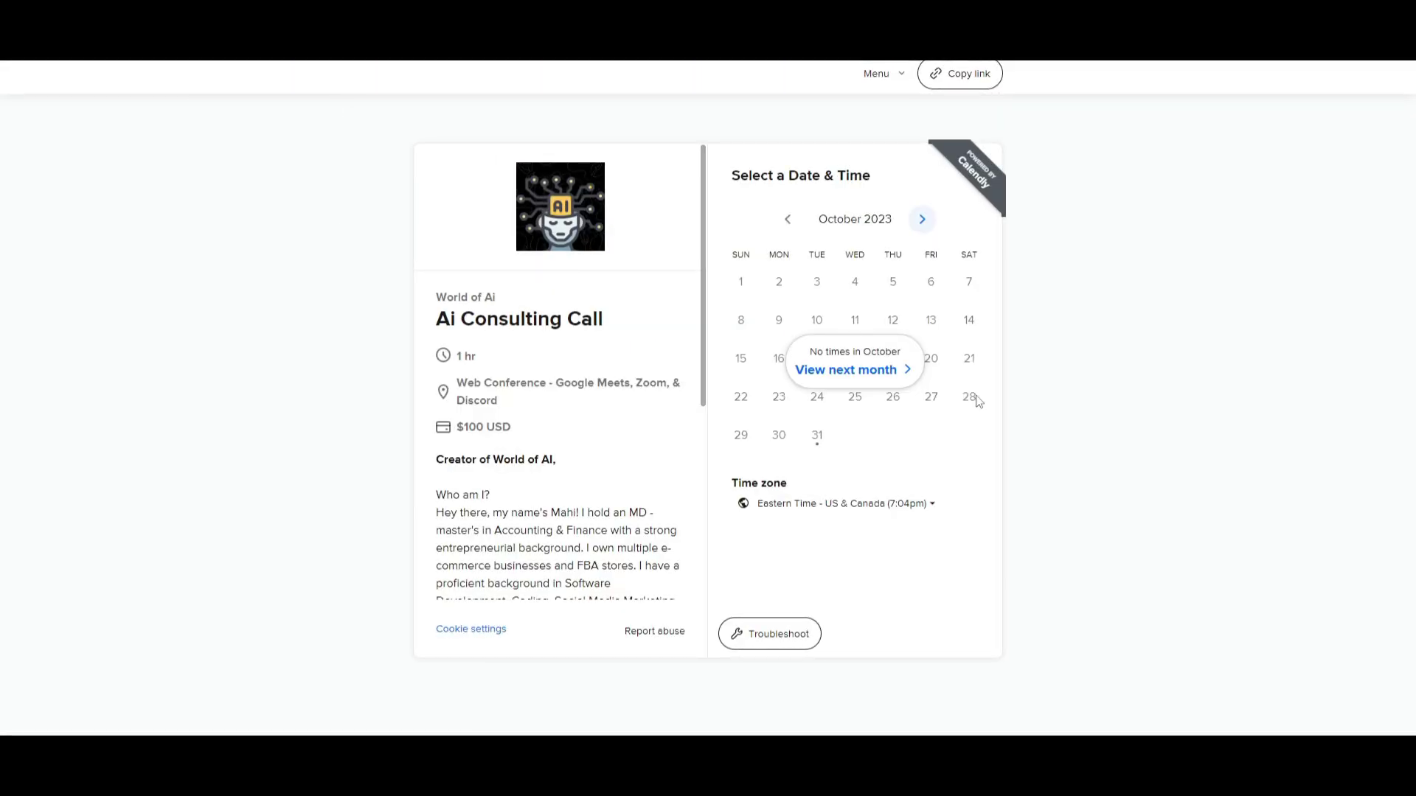
- View the month after October 2023 in the Ai Consulting Call calendar, and look over the World of Ai membership tiers on Patreon
{"action": "left_click", "coordinate": [920, 222]}
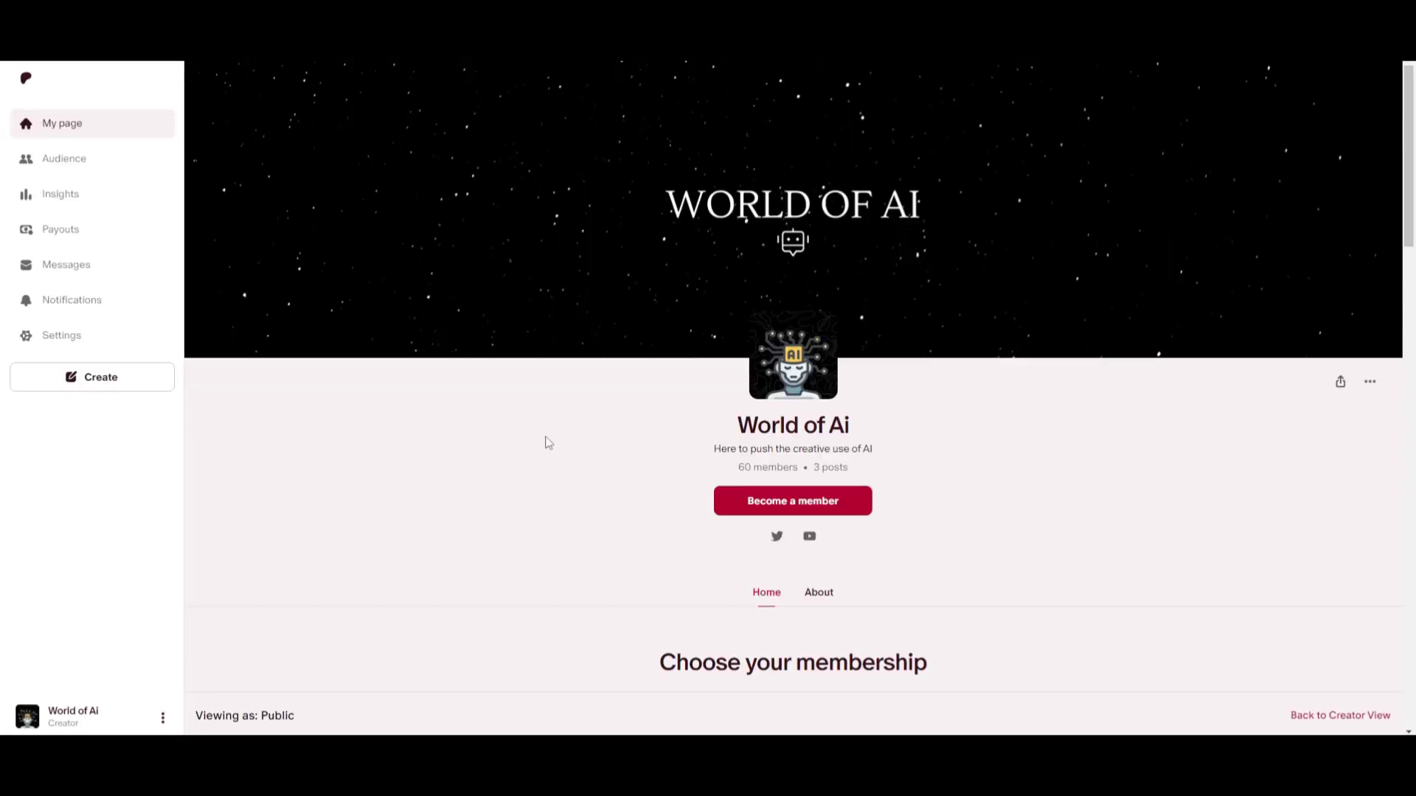
{"action": "scroll", "coordinate": [548, 442], "scroll_direction": "down", "scroll_amount": 5}
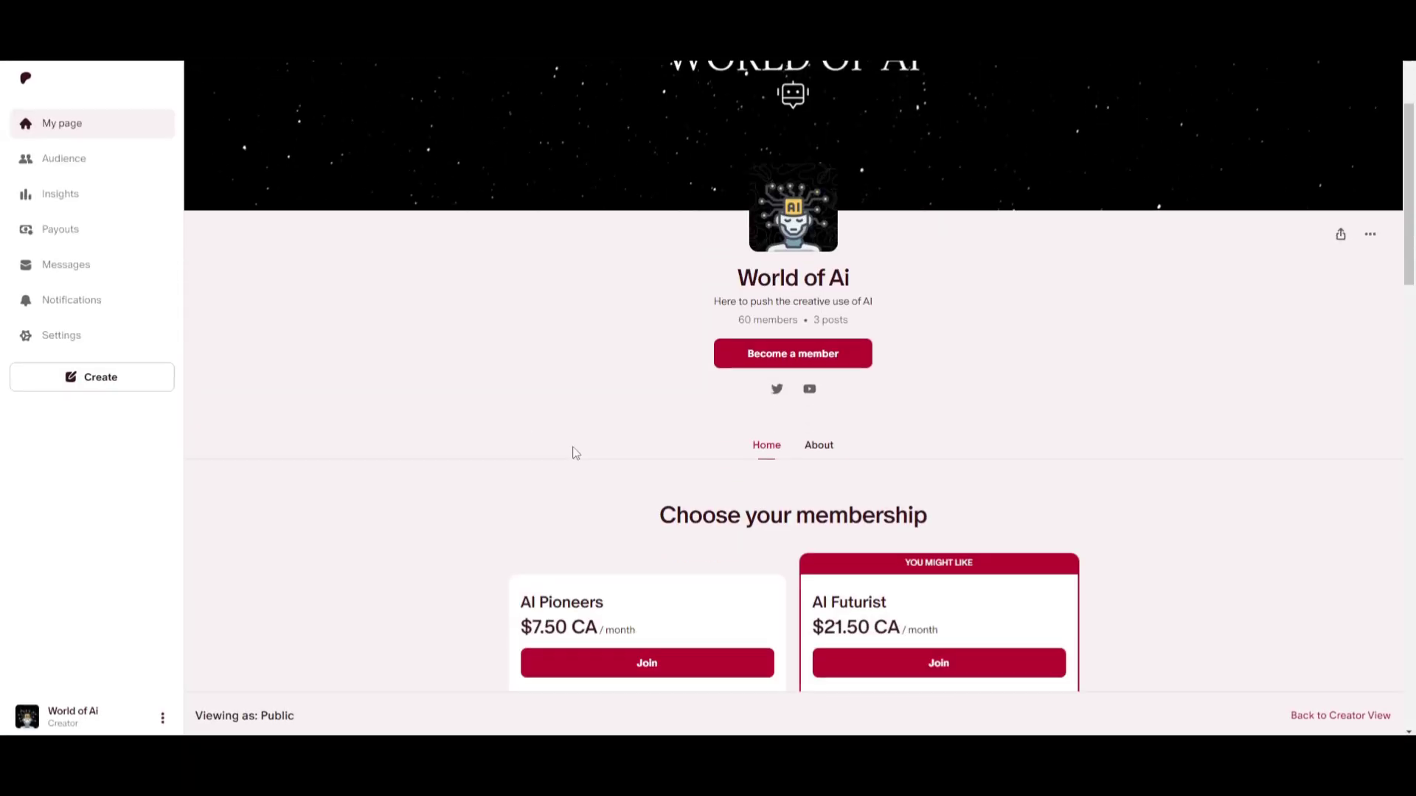
{"action": "scroll", "coordinate": [559, 451], "scroll_direction": "down", "scroll_amount": 4}
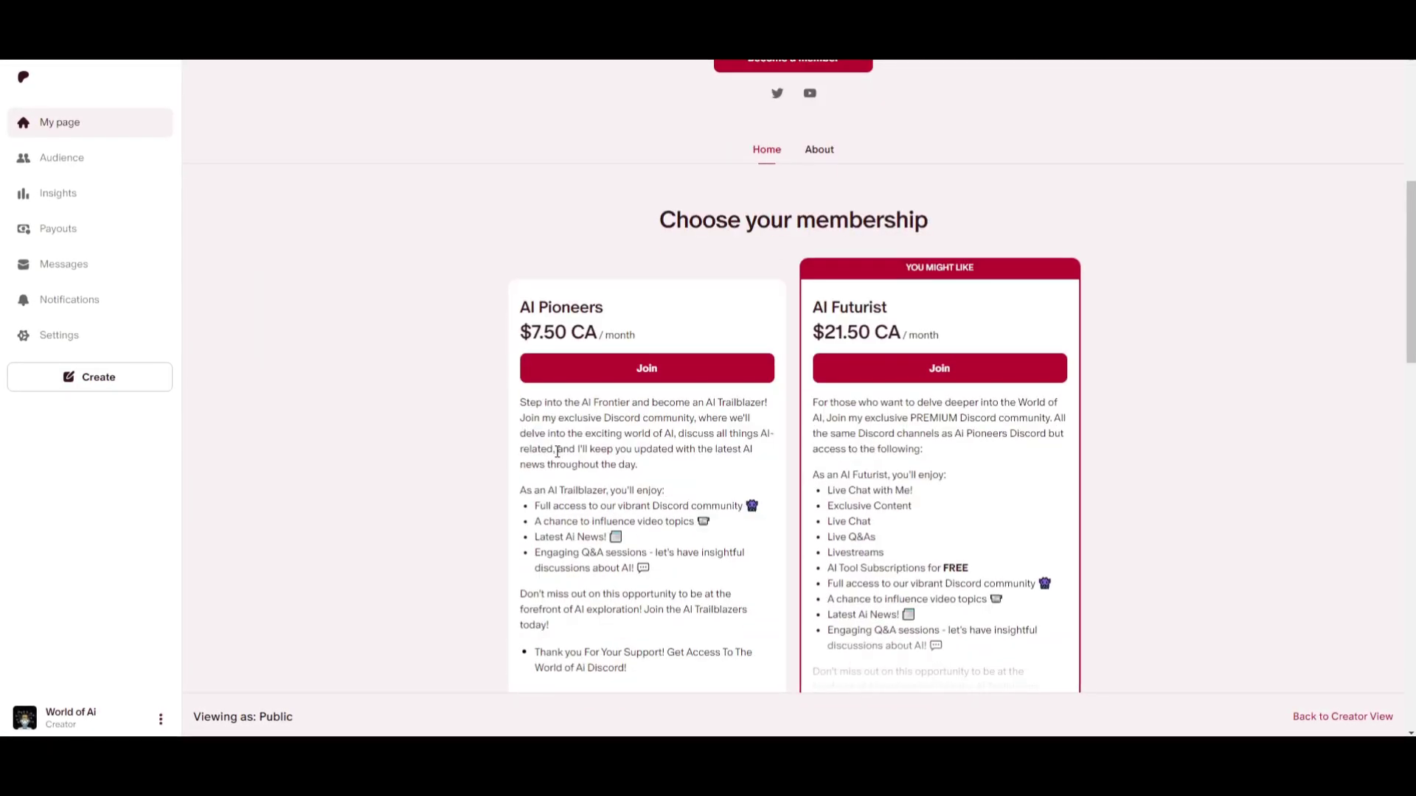
{"action": "scroll", "coordinate": [582, 441], "scroll_direction": "up", "scroll_amount": 9}
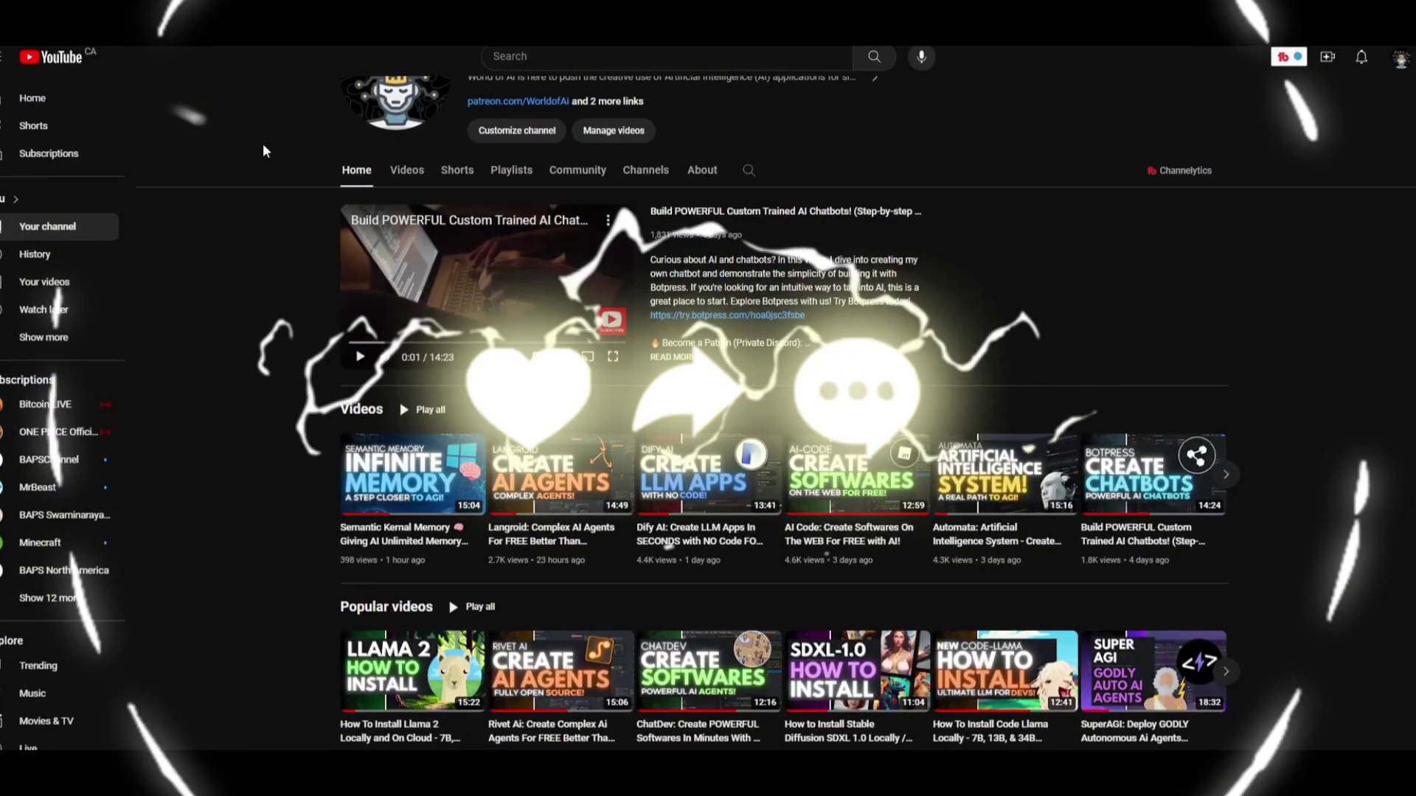
- Show the WorldofAI YouTube channel's videos, latest first, and browse through the uploads
{"action": "left_click", "coordinate": [406, 169]}
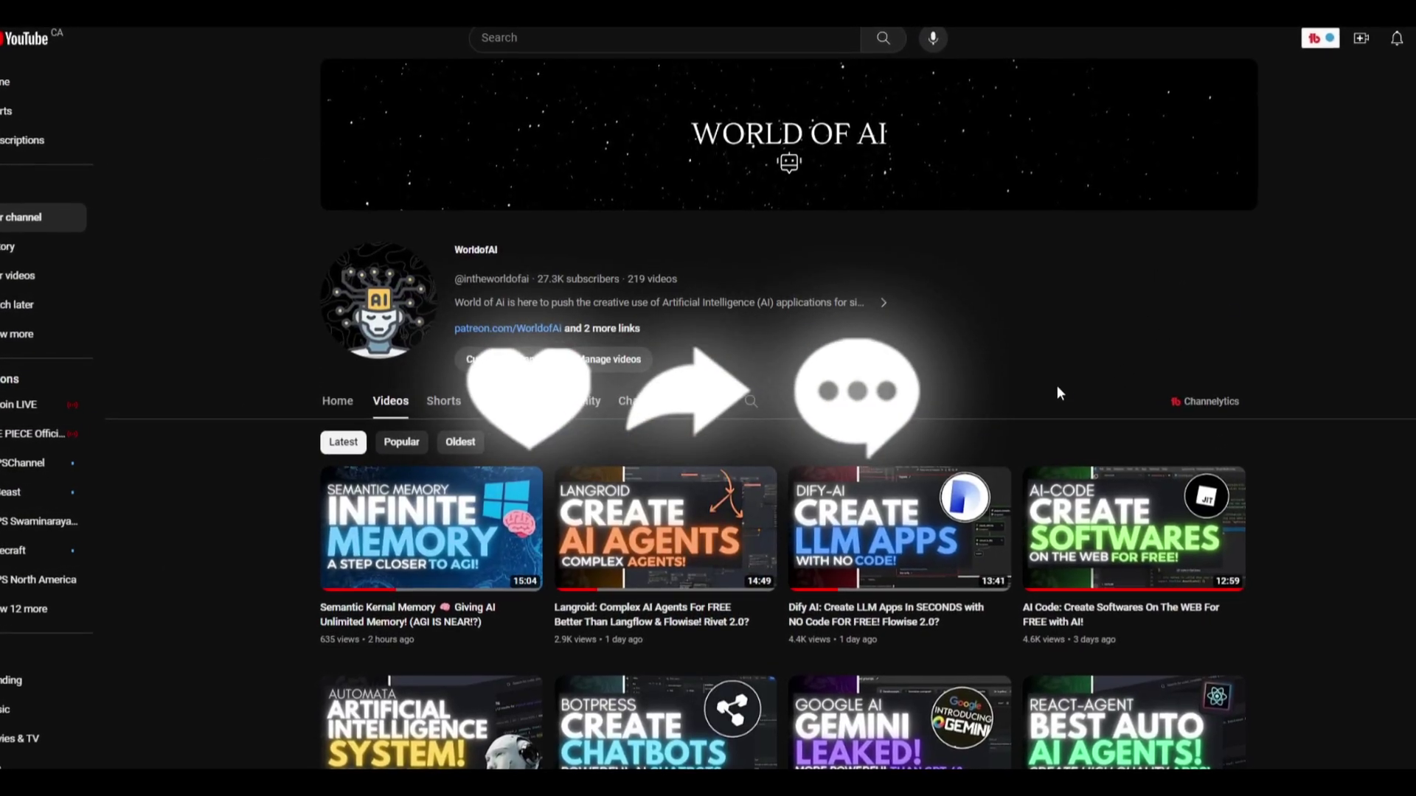
{"action": "scroll", "coordinate": [1056, 385], "scroll_direction": "down", "scroll_amount": 10}
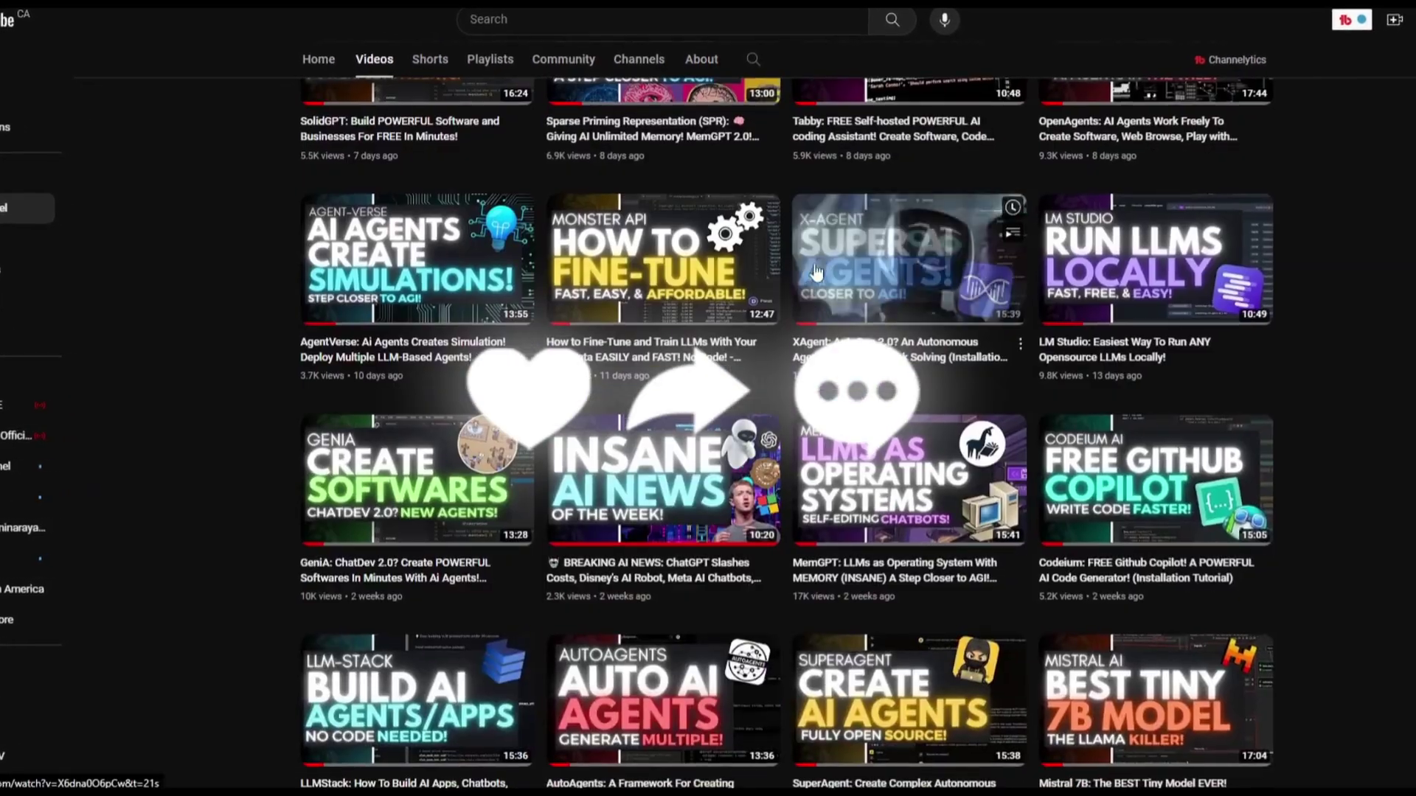
{"action": "scroll", "coordinate": [815, 273], "scroll_direction": "down", "scroll_amount": 5}
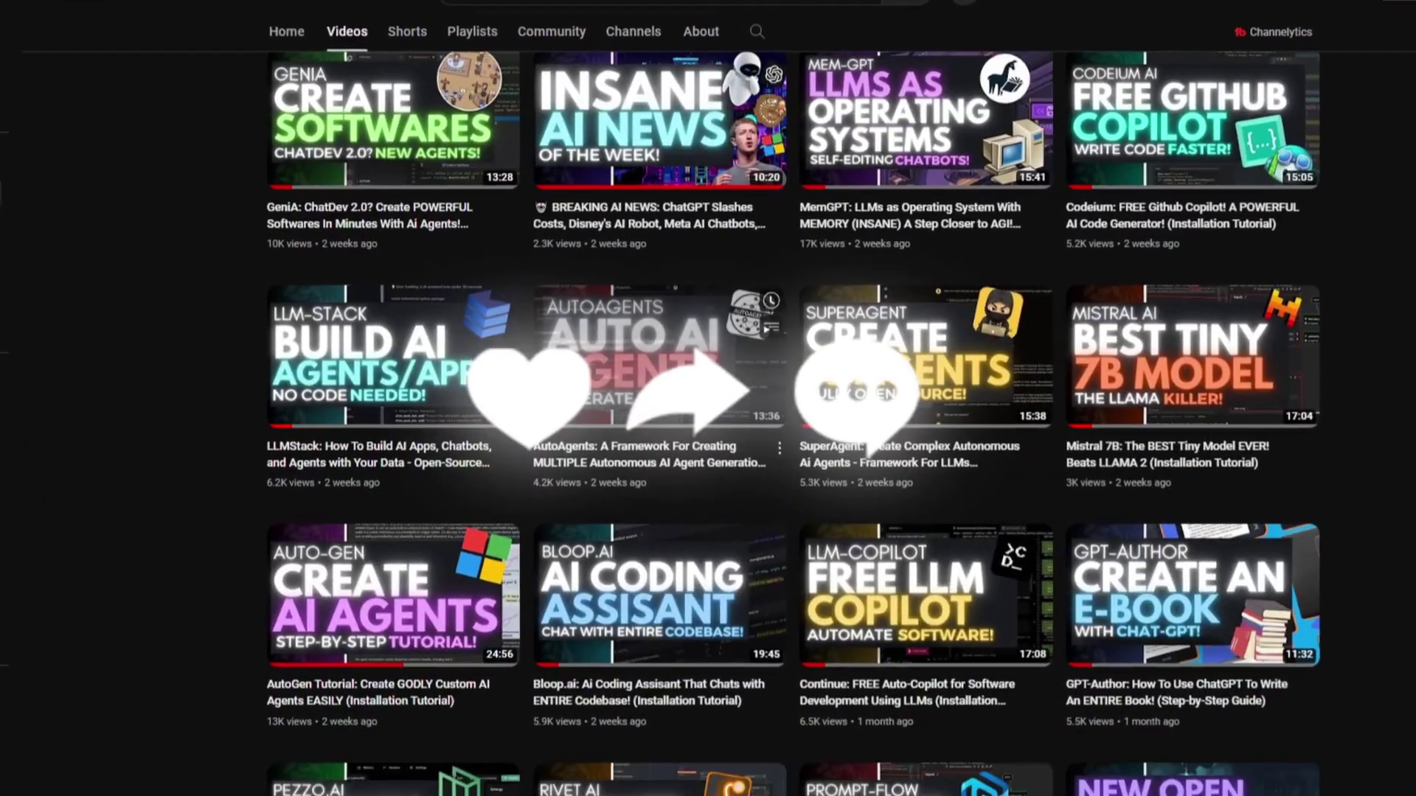